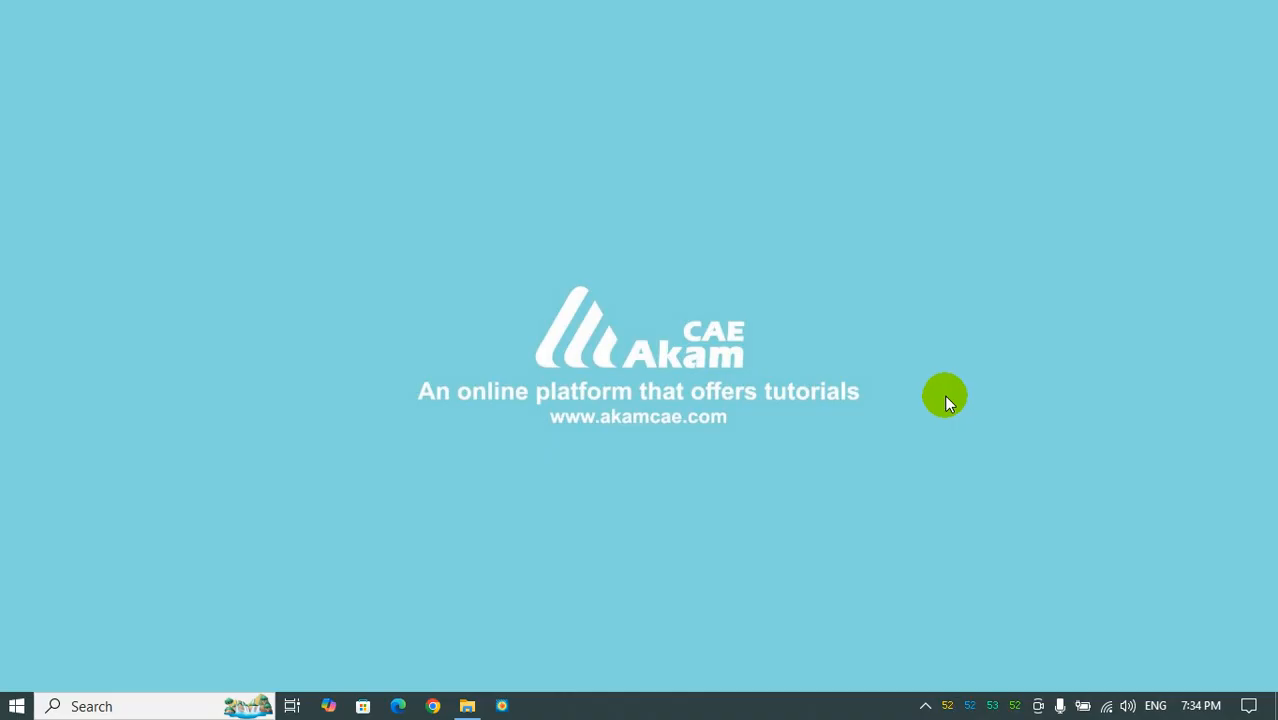
# - Launch Tecplot 360 EX after viewing the Velocity vector plotting folder and close its welcome screen
pyautogui.click(467, 702)
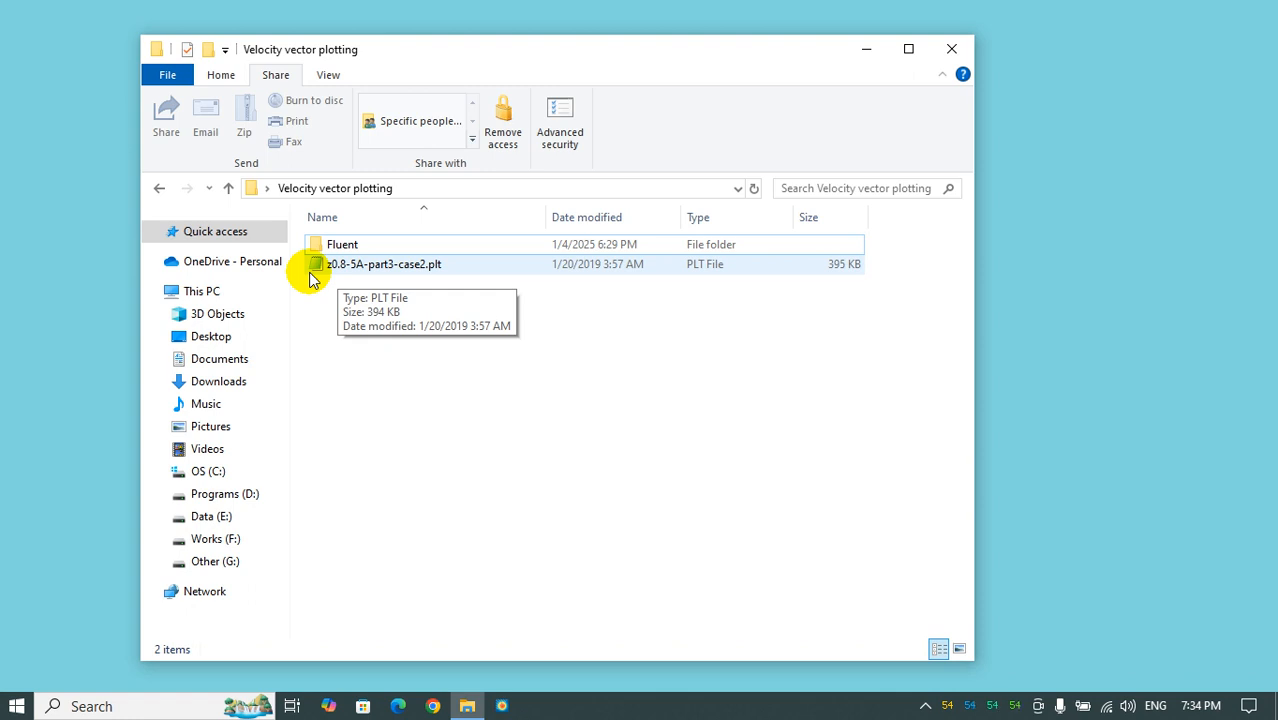
pyautogui.click(502, 706)
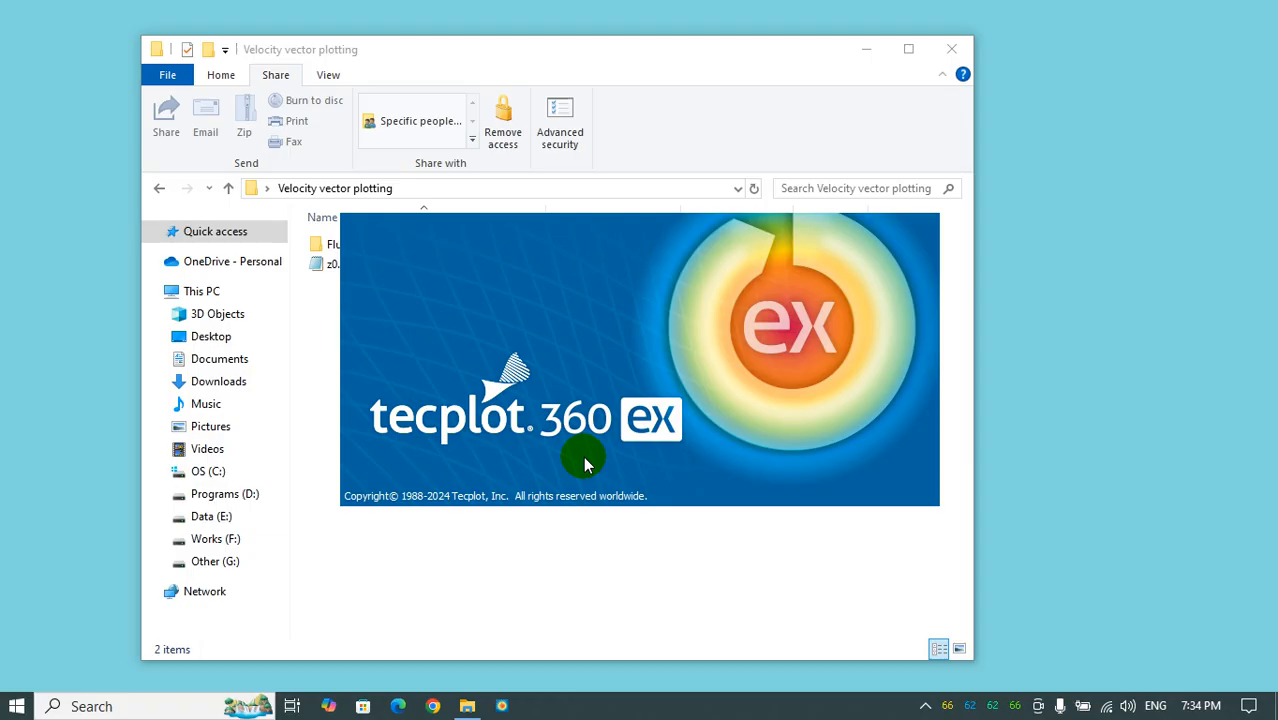
pyautogui.click(585, 462)
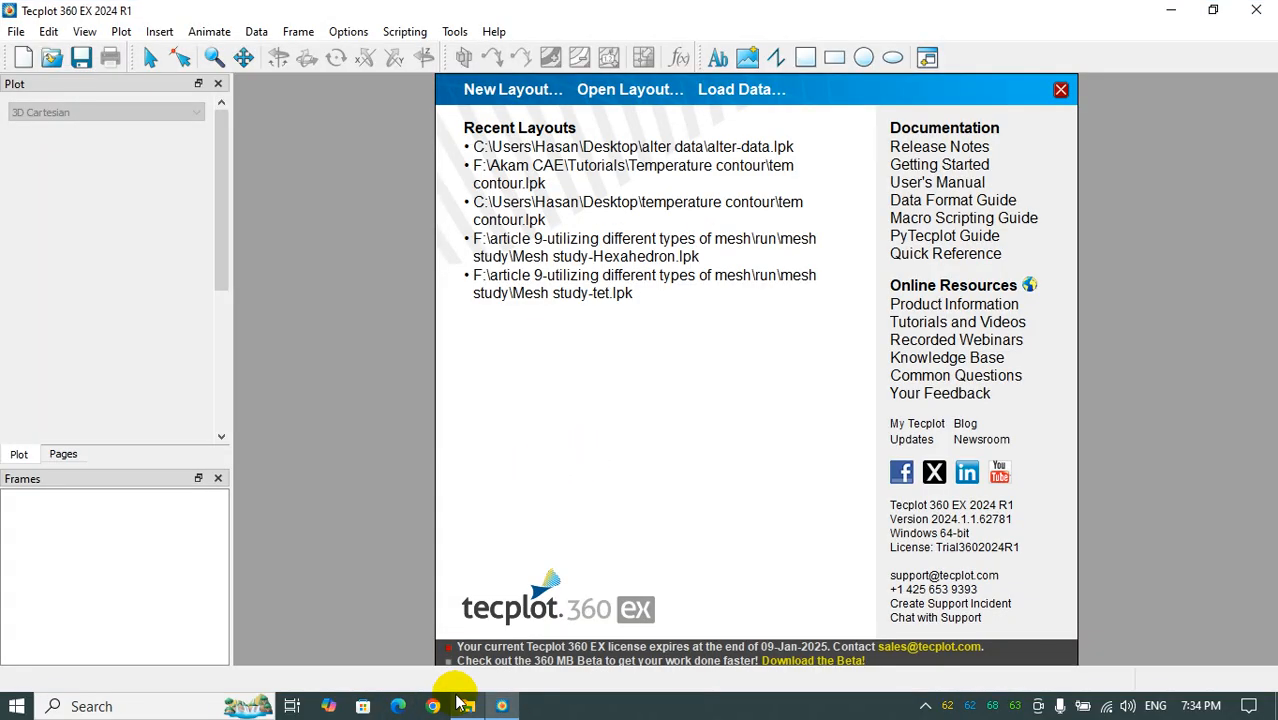
pyautogui.click(1061, 90)
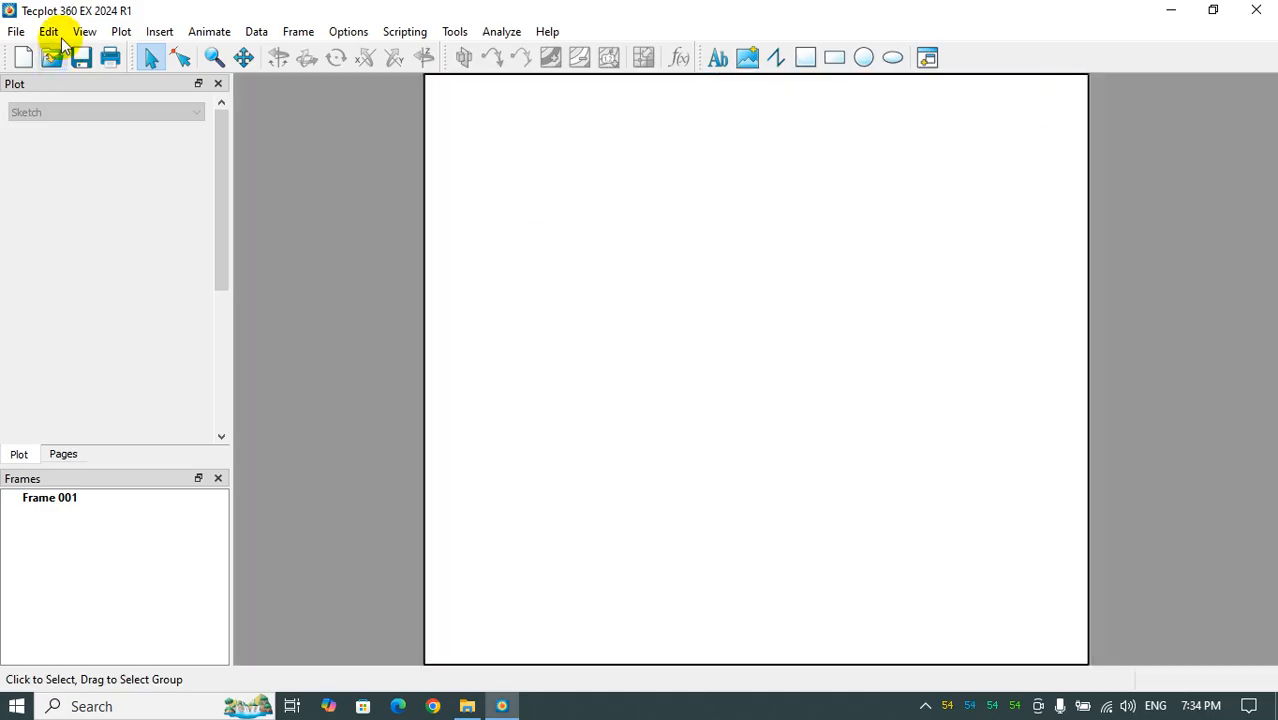
# - Load the data file z0.8-5A-part3-case2.plt from the Velocity vector plotting folder
pyautogui.click(16, 31)
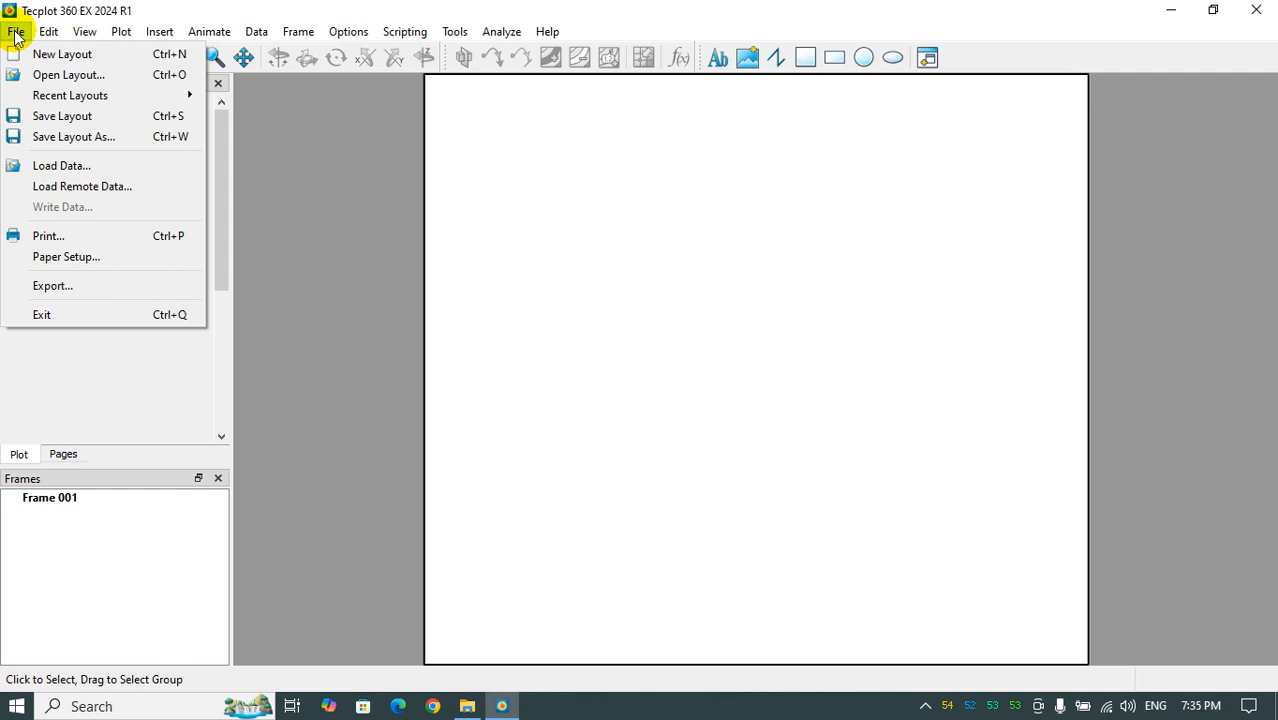
pyautogui.click(47, 172)
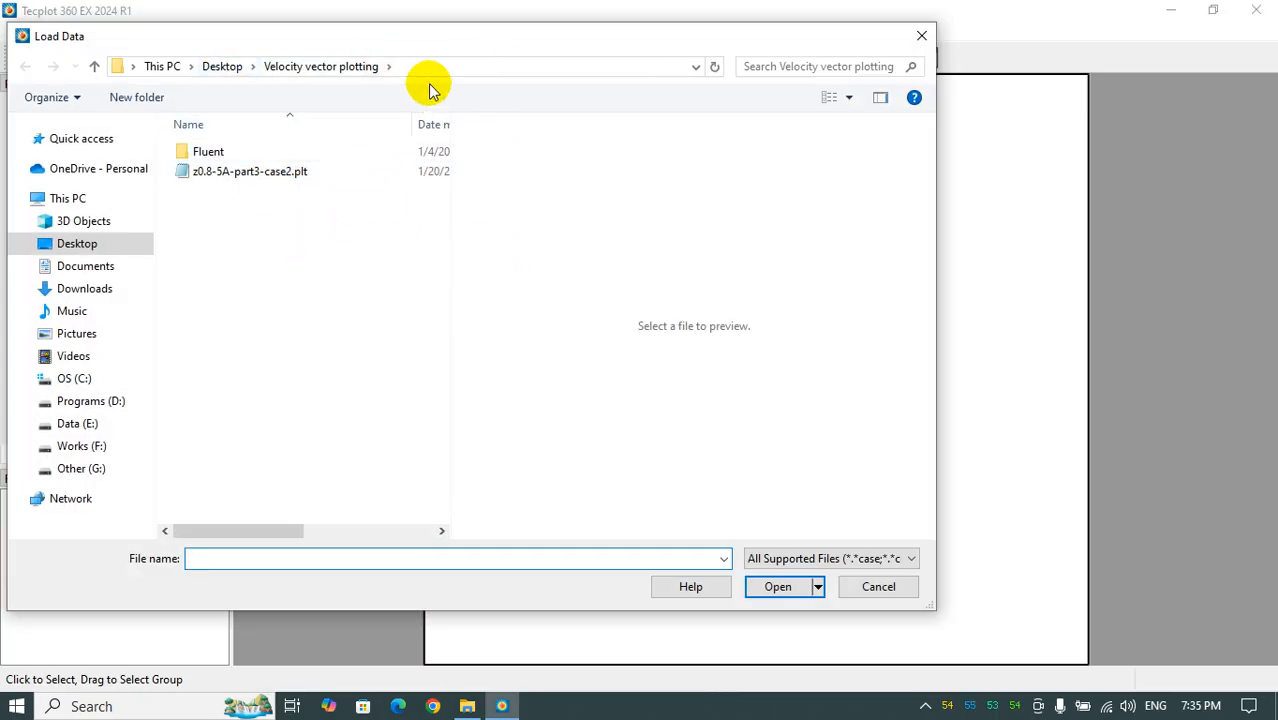
pyautogui.doubleClick(274, 172)
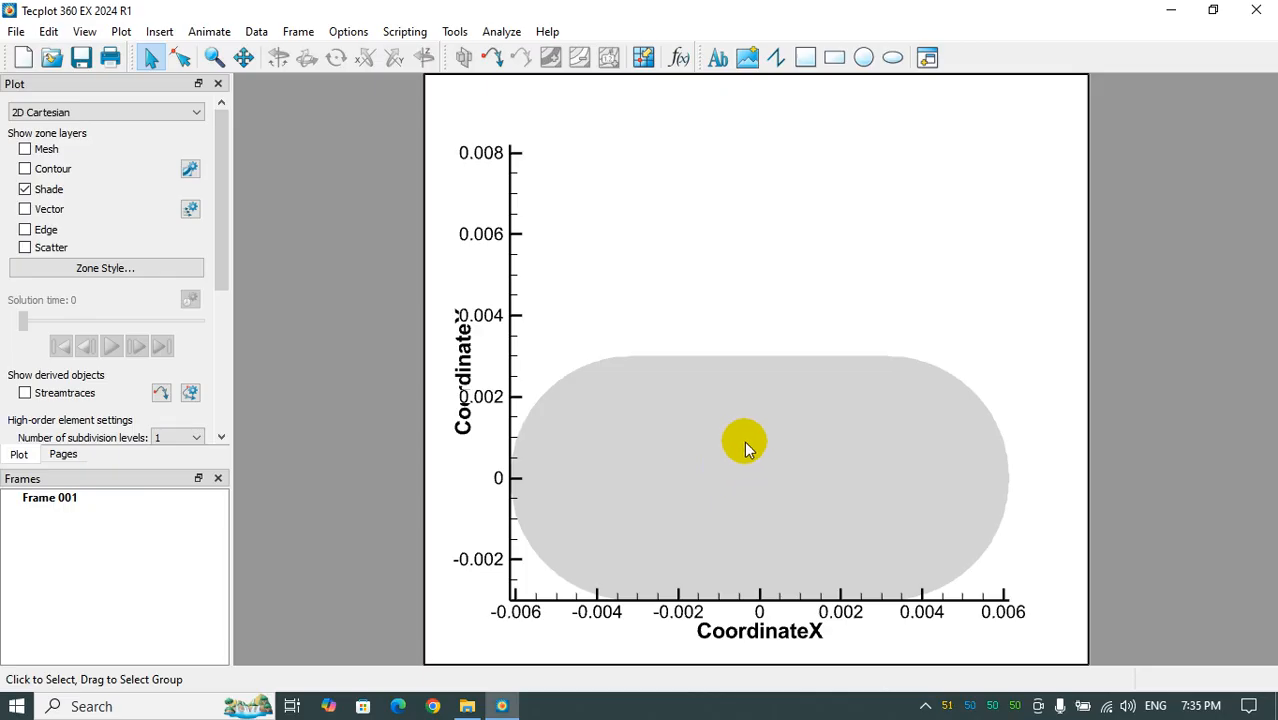
# - Show the mesh layer to examine the grid of the cross-section, and hide it again
pyautogui.click(25, 150)
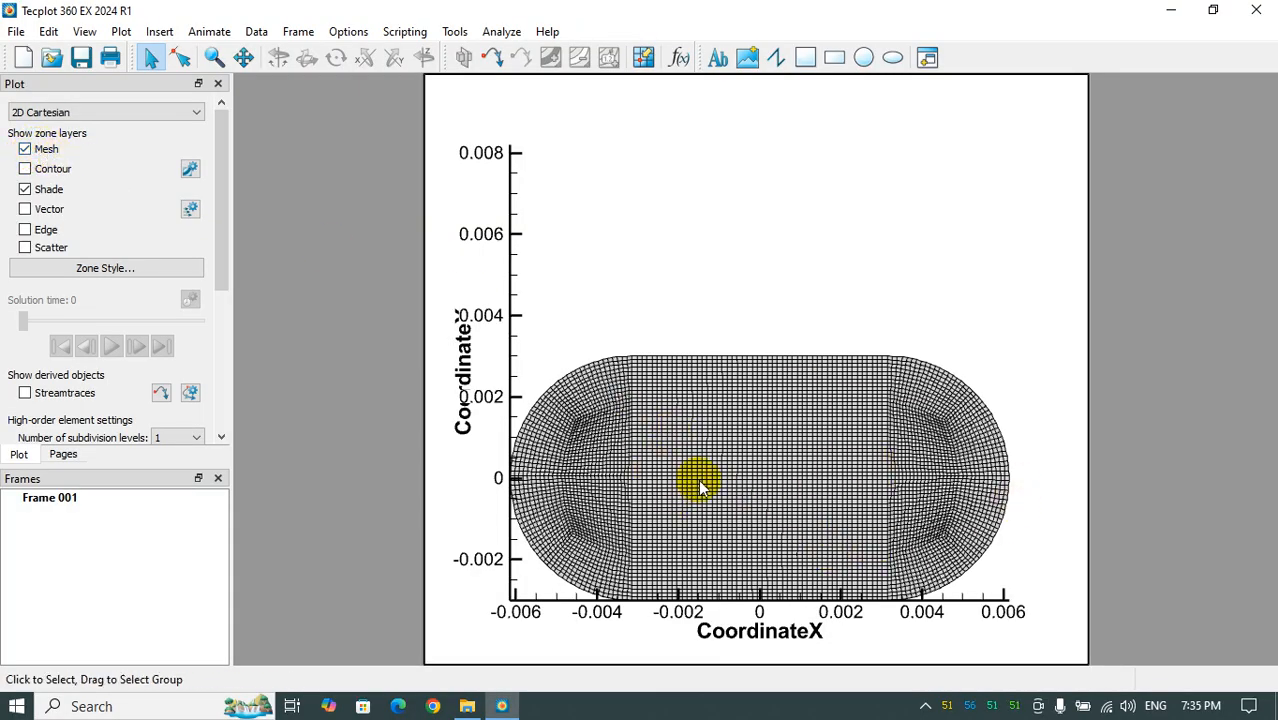
pyautogui.click(25, 149)
# - Display the contour layer using Temperature Dataset:TEMP.N 1 1 0 and move the contour legend above the shape
pyautogui.click(25, 169)
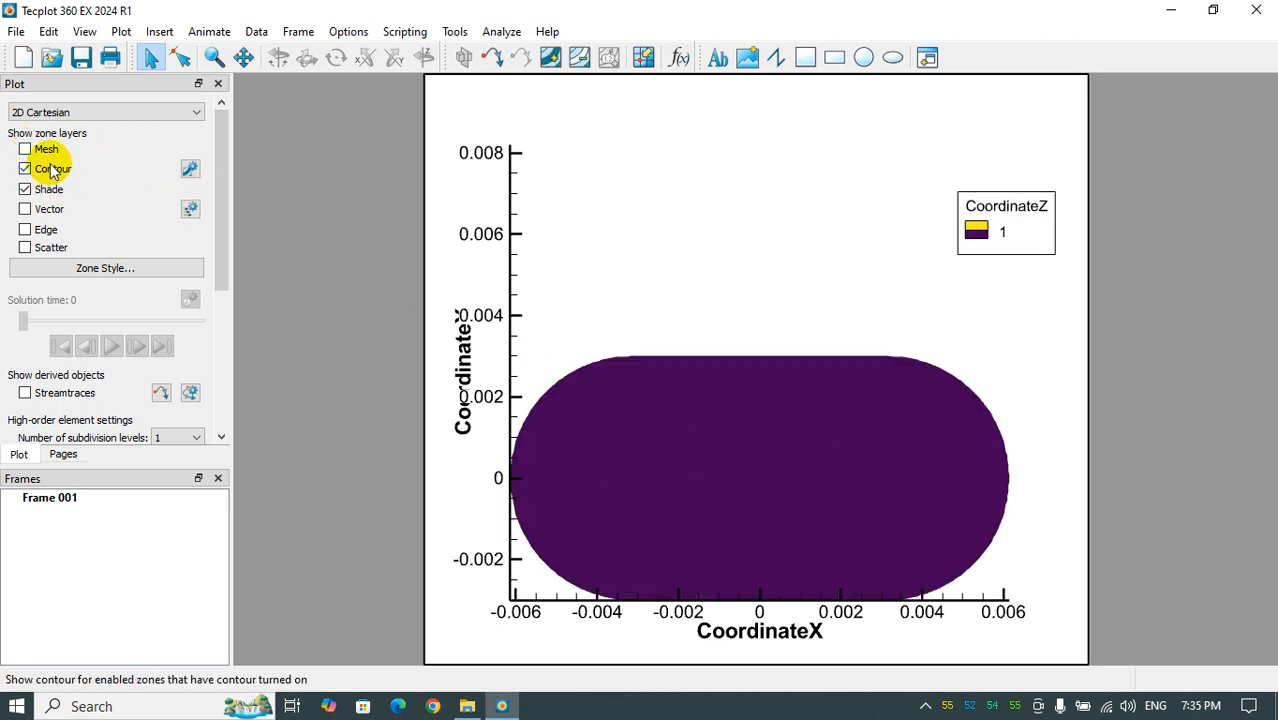
pyautogui.click(190, 170)
pyautogui.click(485, 122)
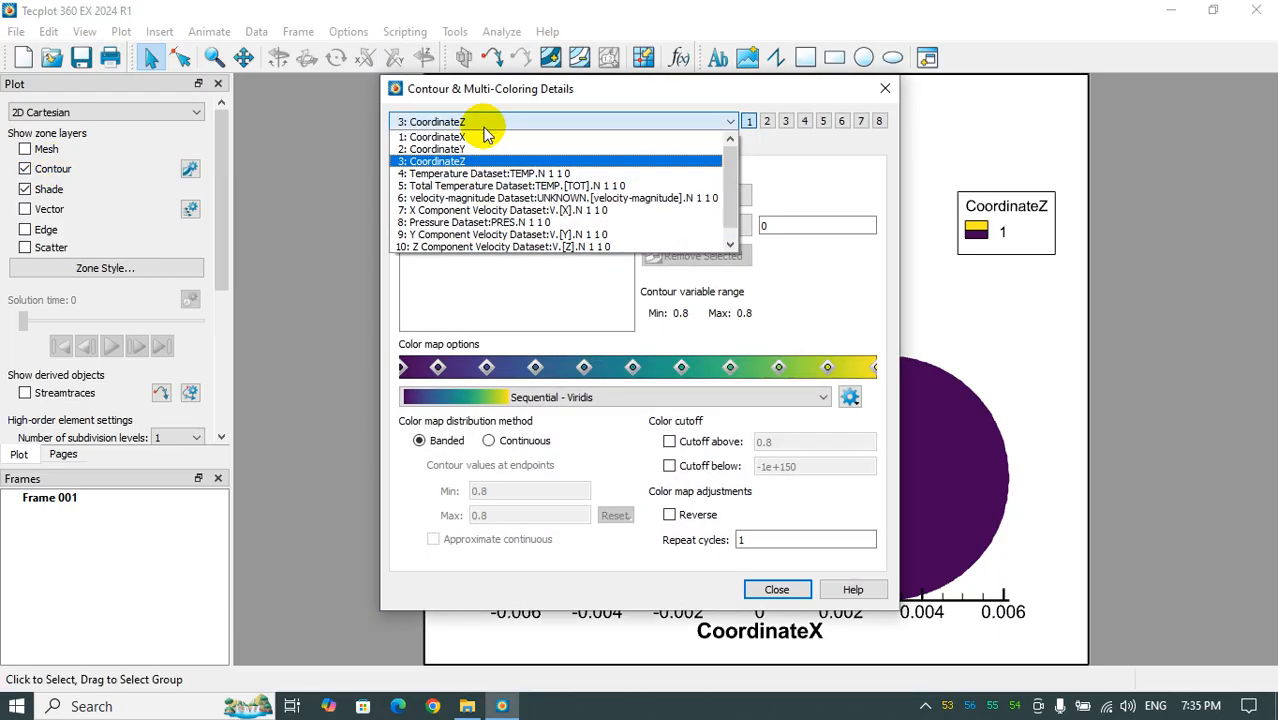
pyautogui.click(485, 174)
pyautogui.moveTo(629, 94); pyautogui.dragTo(303, 82)
pyautogui.click(815, 351)
pyautogui.moveTo(805, 344); pyautogui.dragTo(774, 226)
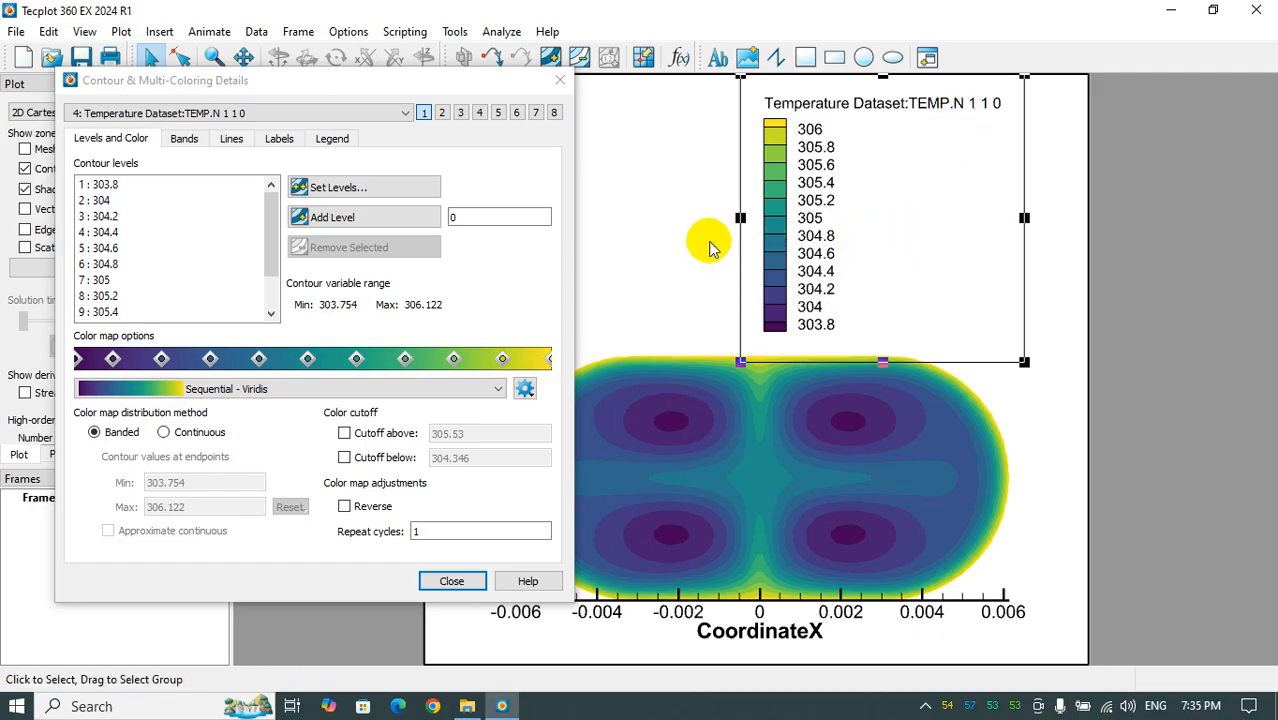
# - Check the available contour variables, close the contour settings and hide the contour layer
pyautogui.click(233, 114)
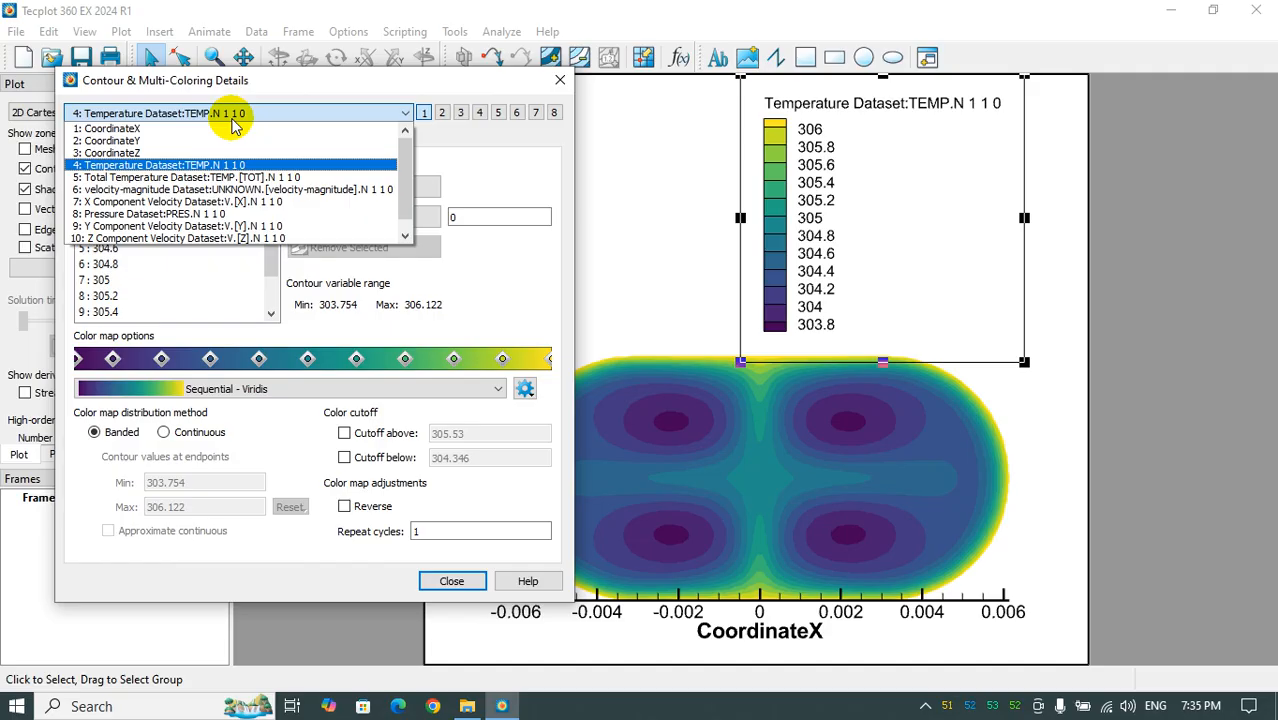
pyautogui.click(558, 79)
pyautogui.click(558, 79)
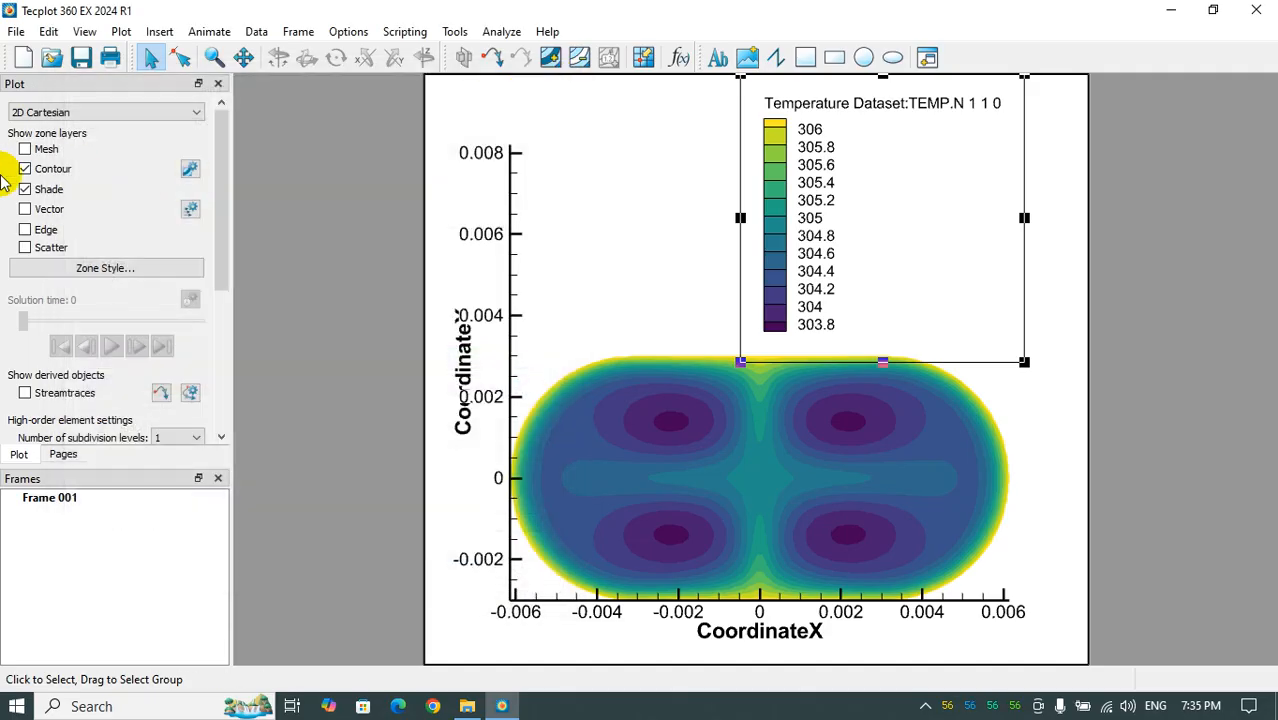
pyautogui.click(24, 168)
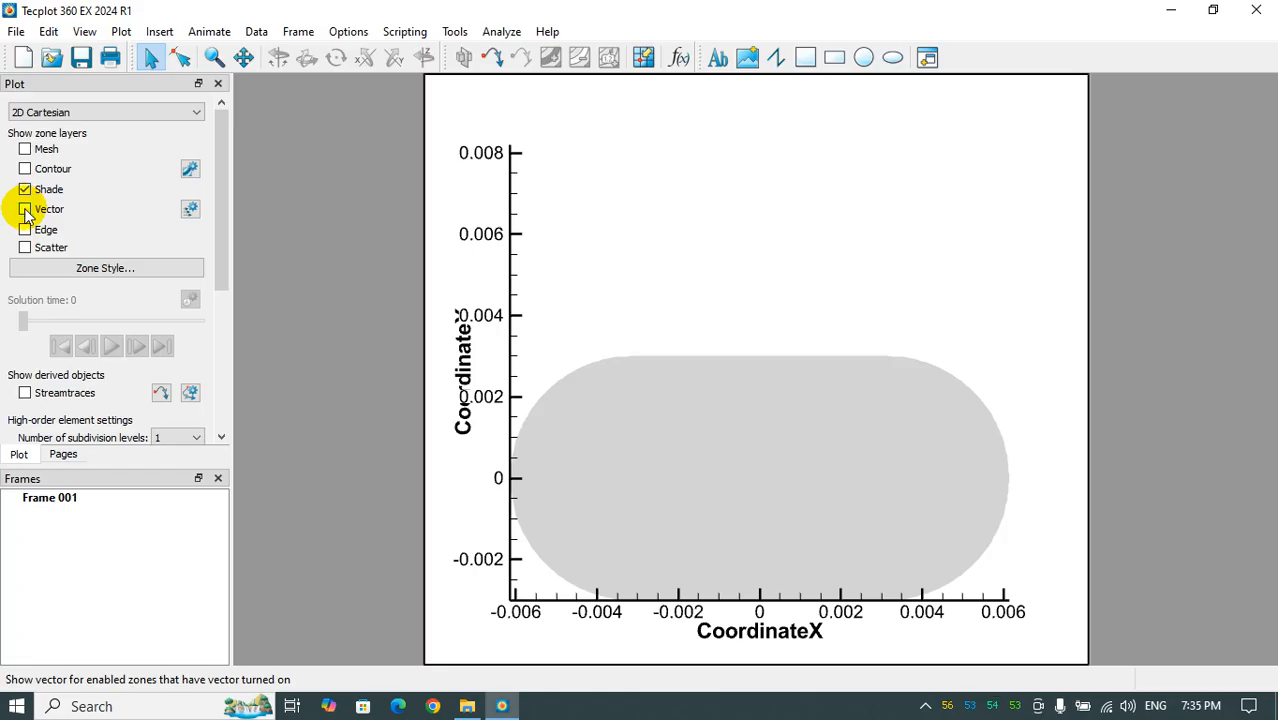
# - Show the vector layer with U set to X Component Velocity and V set to Y Component Velocity
pyautogui.click(25, 210)
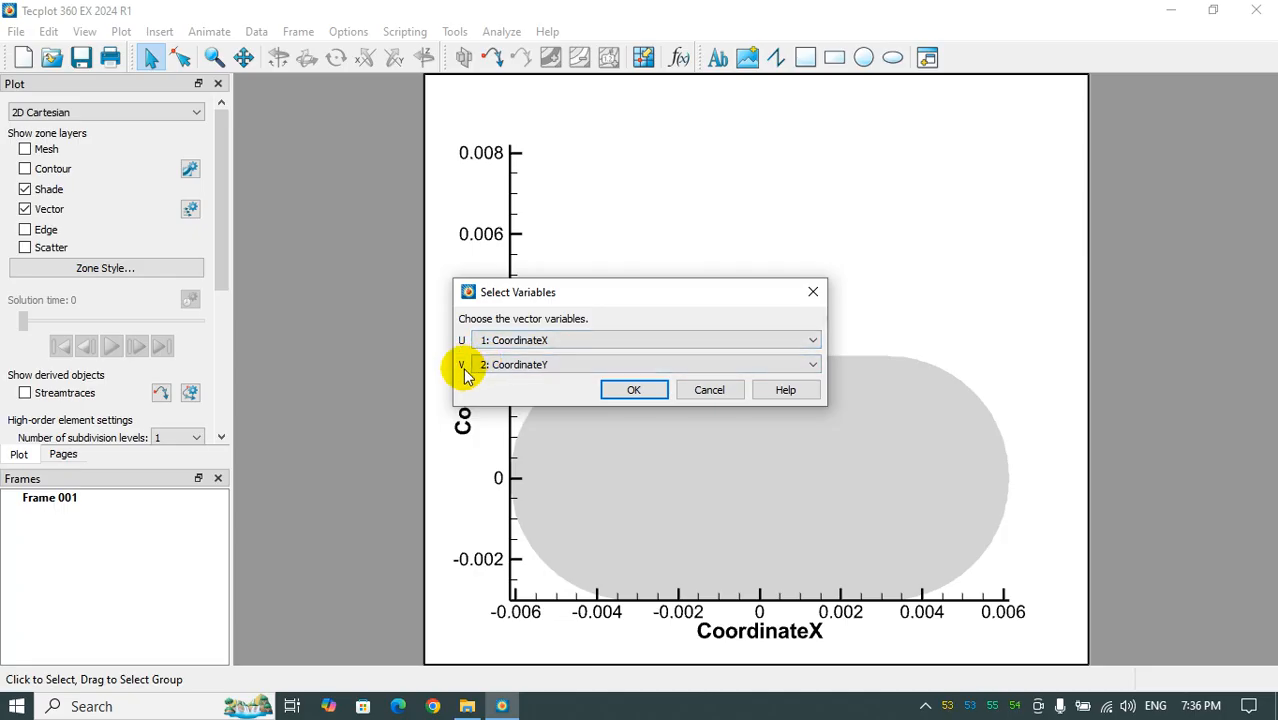
pyautogui.click(490, 340)
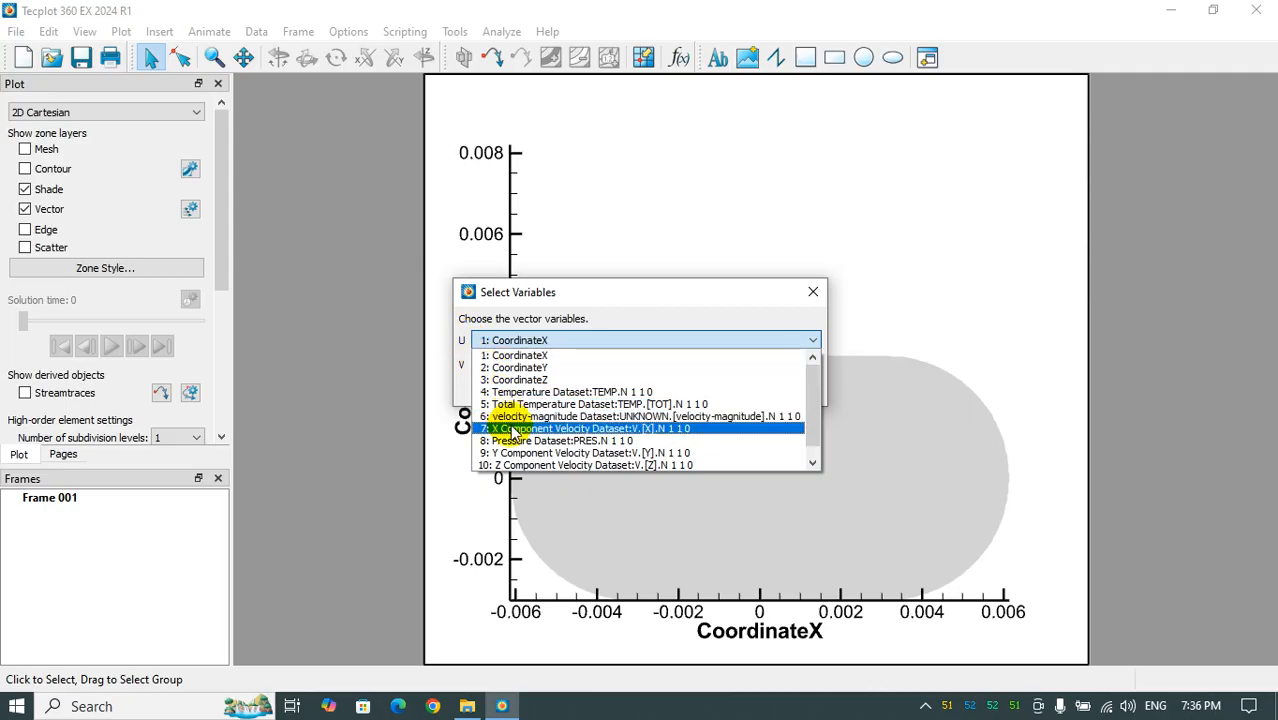
pyautogui.click(611, 430)
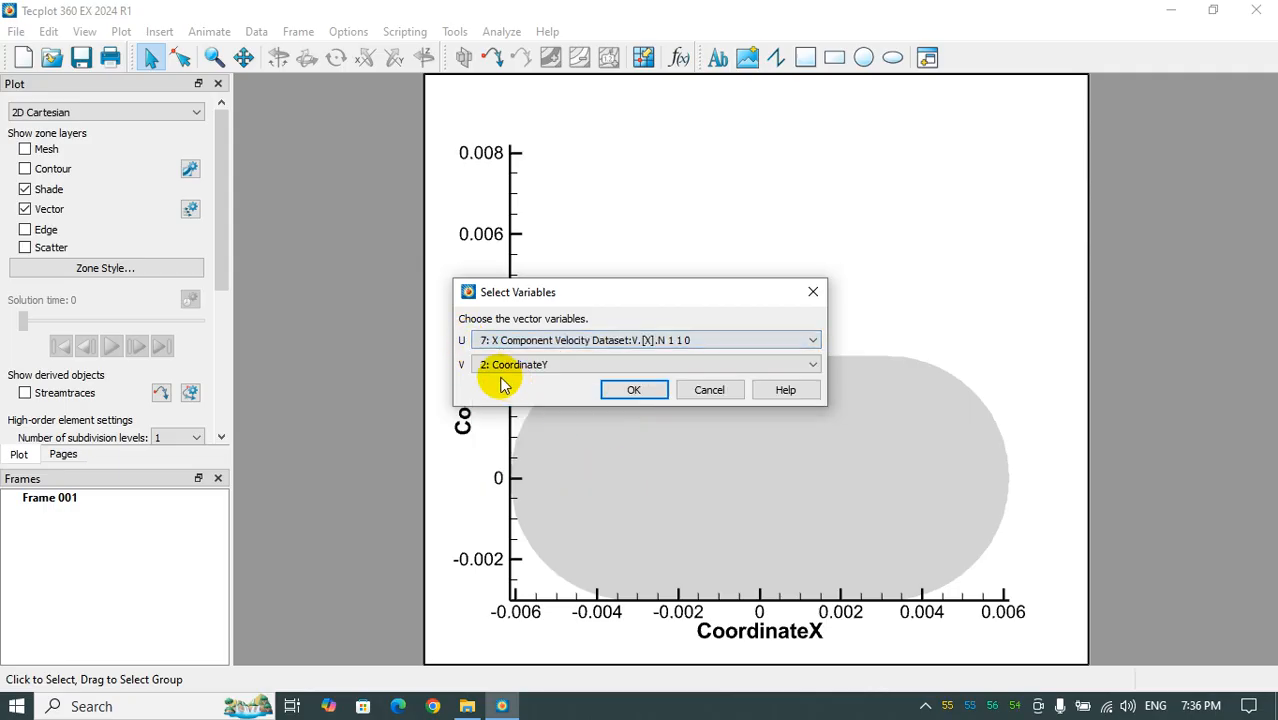
pyautogui.click(500, 365)
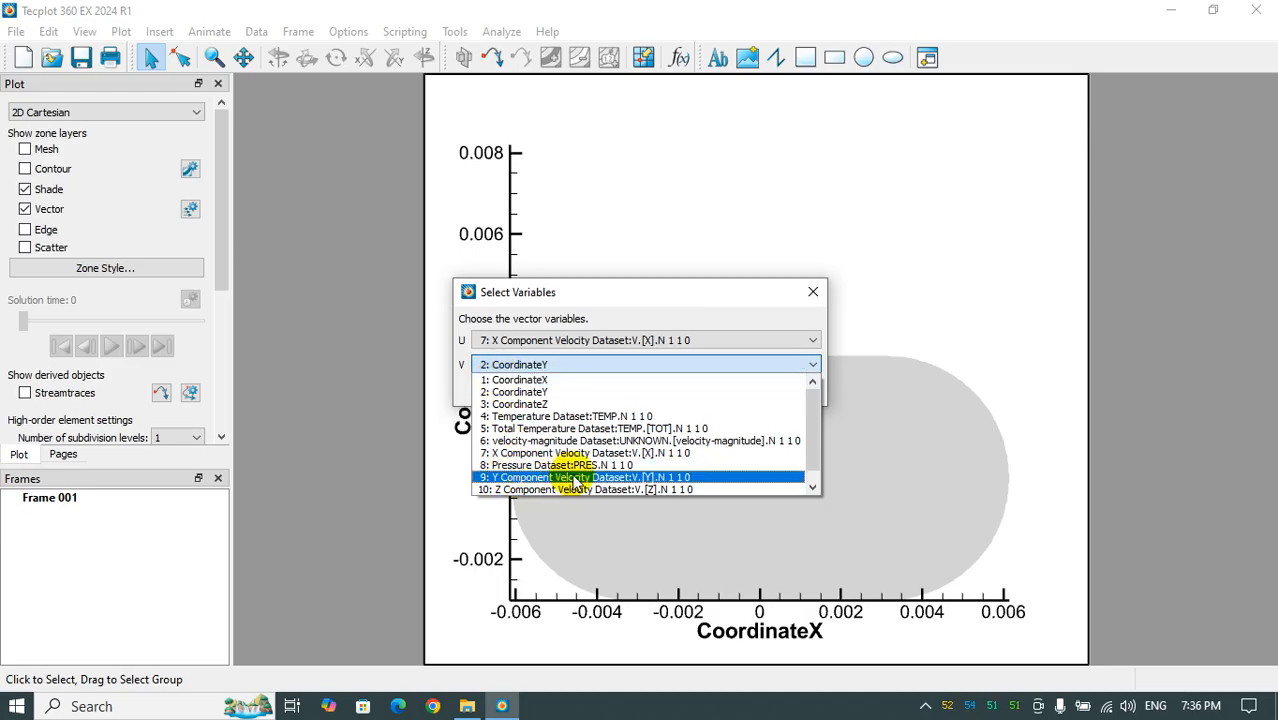
pyautogui.click(560, 478)
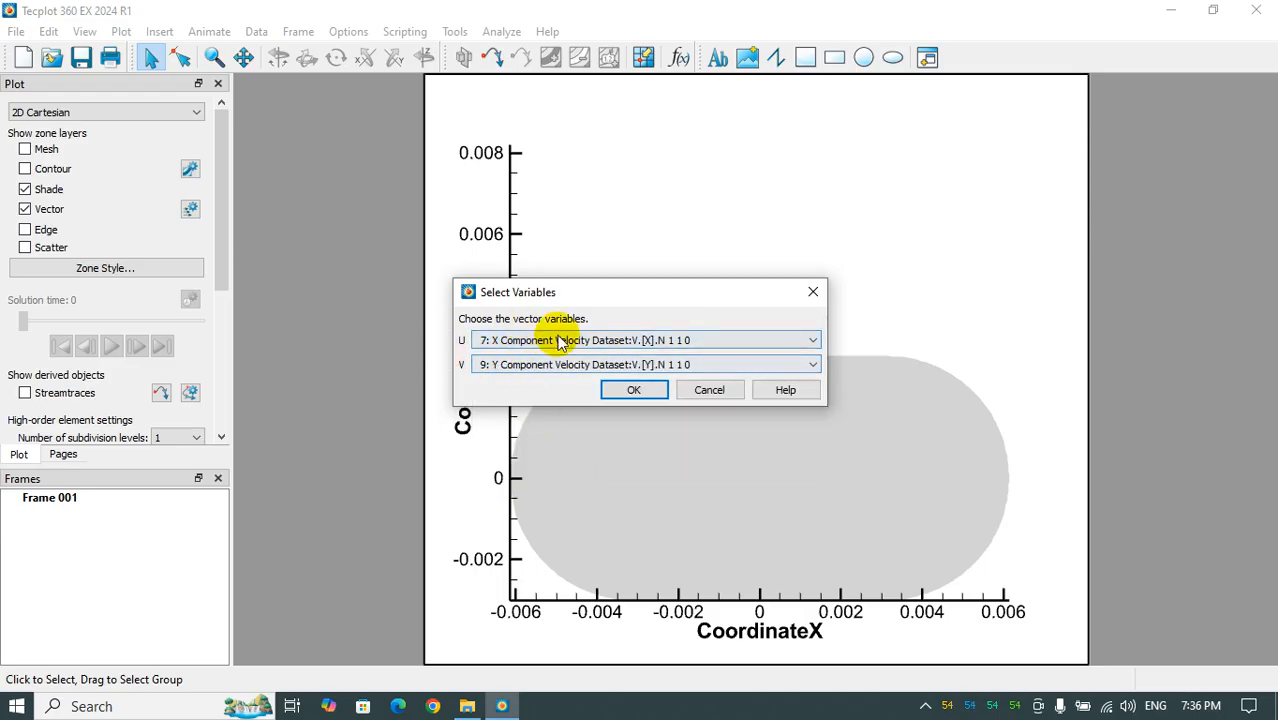
pyautogui.click(633, 392)
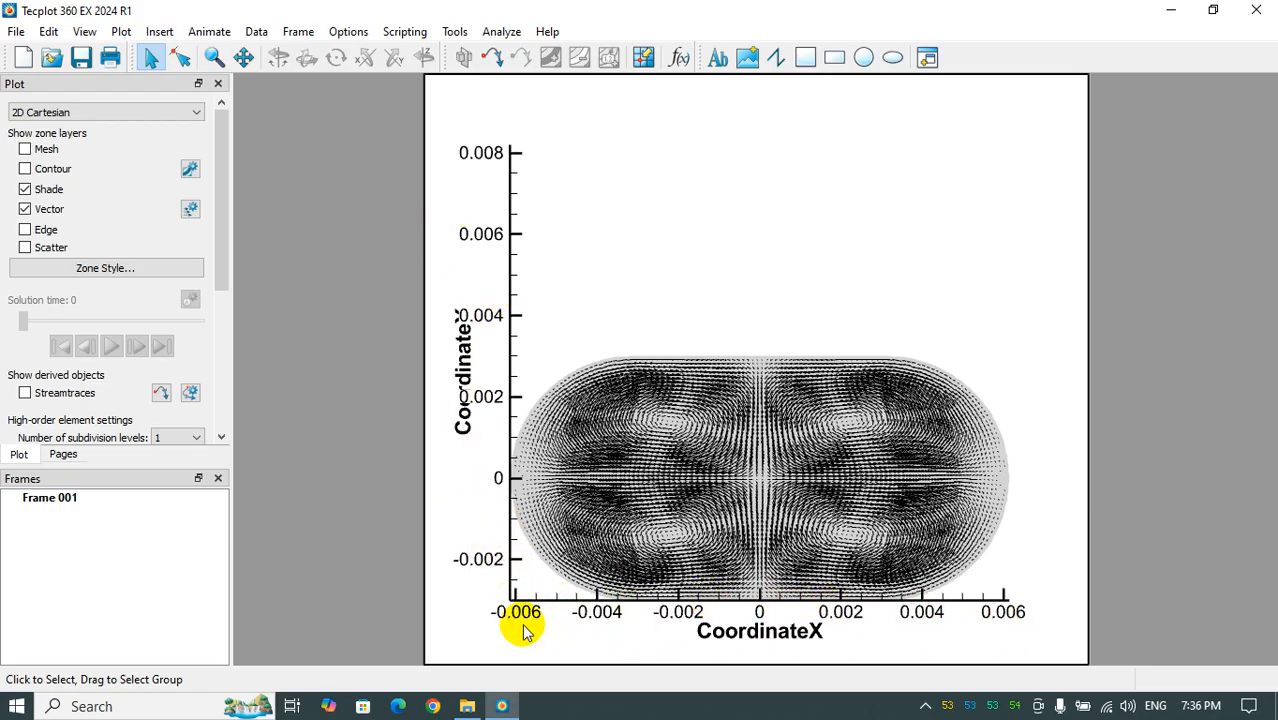
# - Hide both the X and Y axes and move the plot up to the centre of the frame
pyautogui.click(121, 31)
pyautogui.click(128, 51)
pyautogui.click(344, 196)
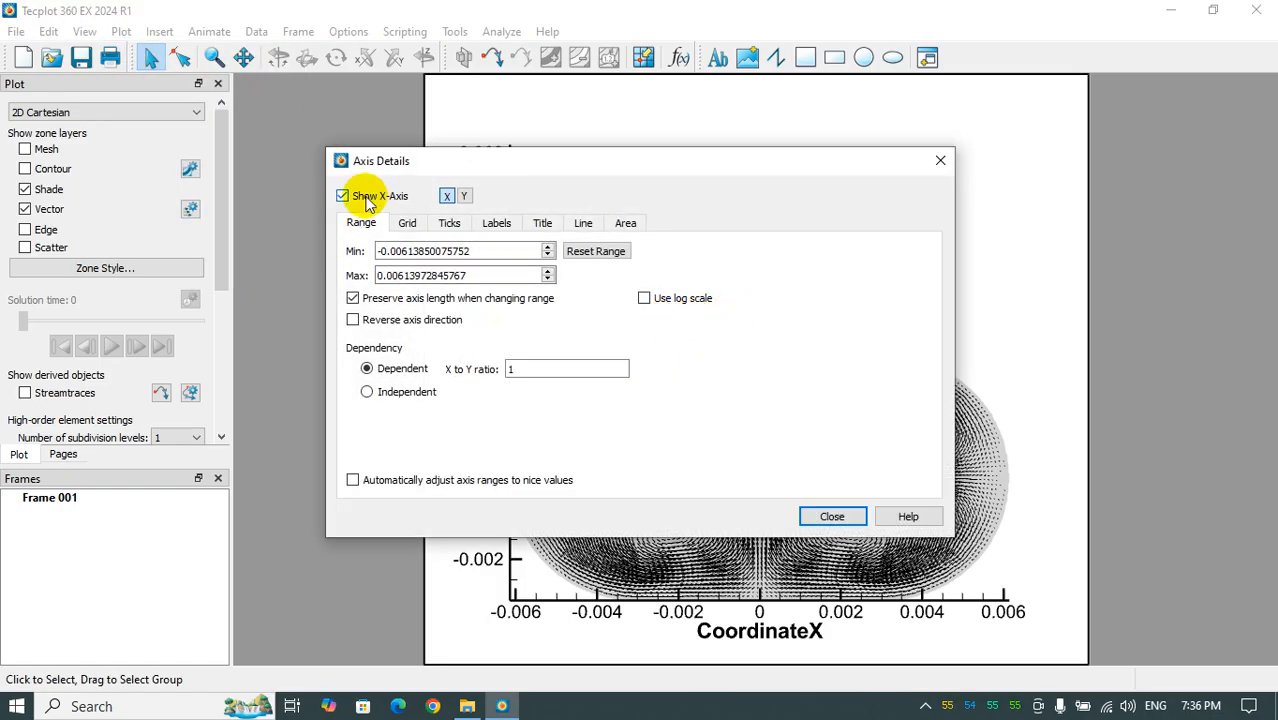
pyautogui.click(463, 195)
pyautogui.click(344, 196)
pyautogui.click(824, 517)
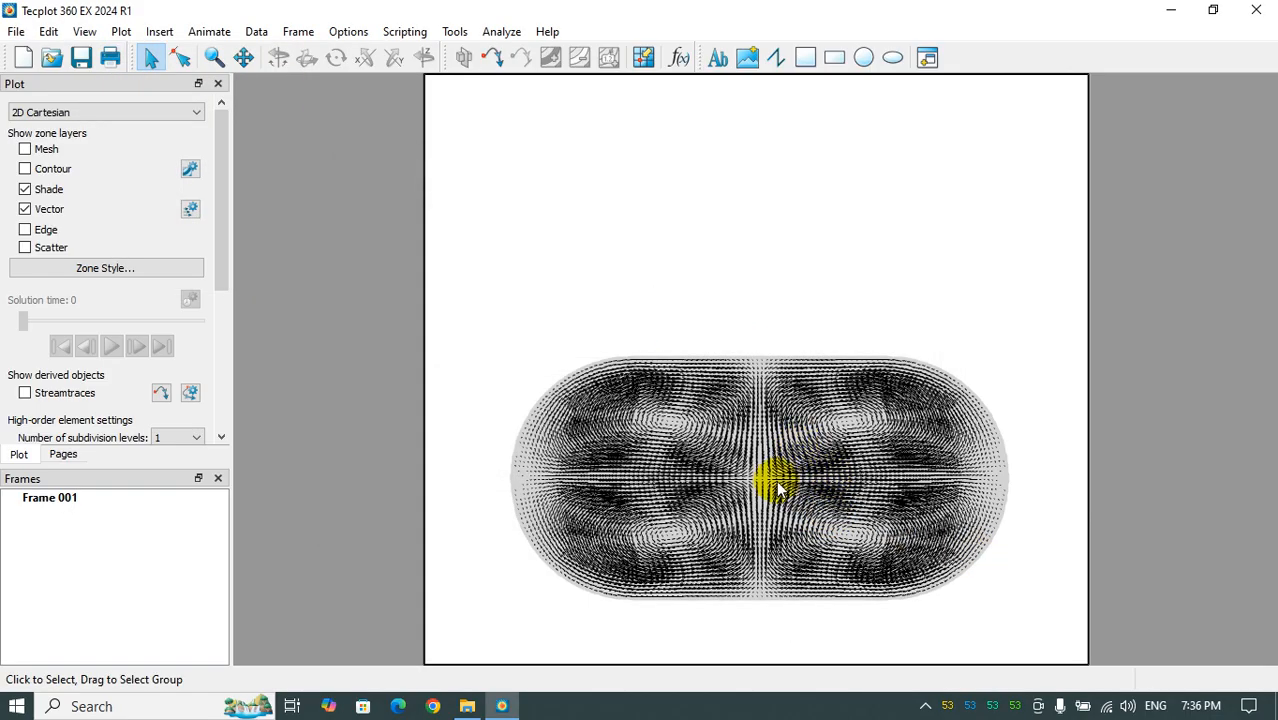
pyautogui.moveTo(766, 503); pyautogui.dragTo(763, 417, button='right')
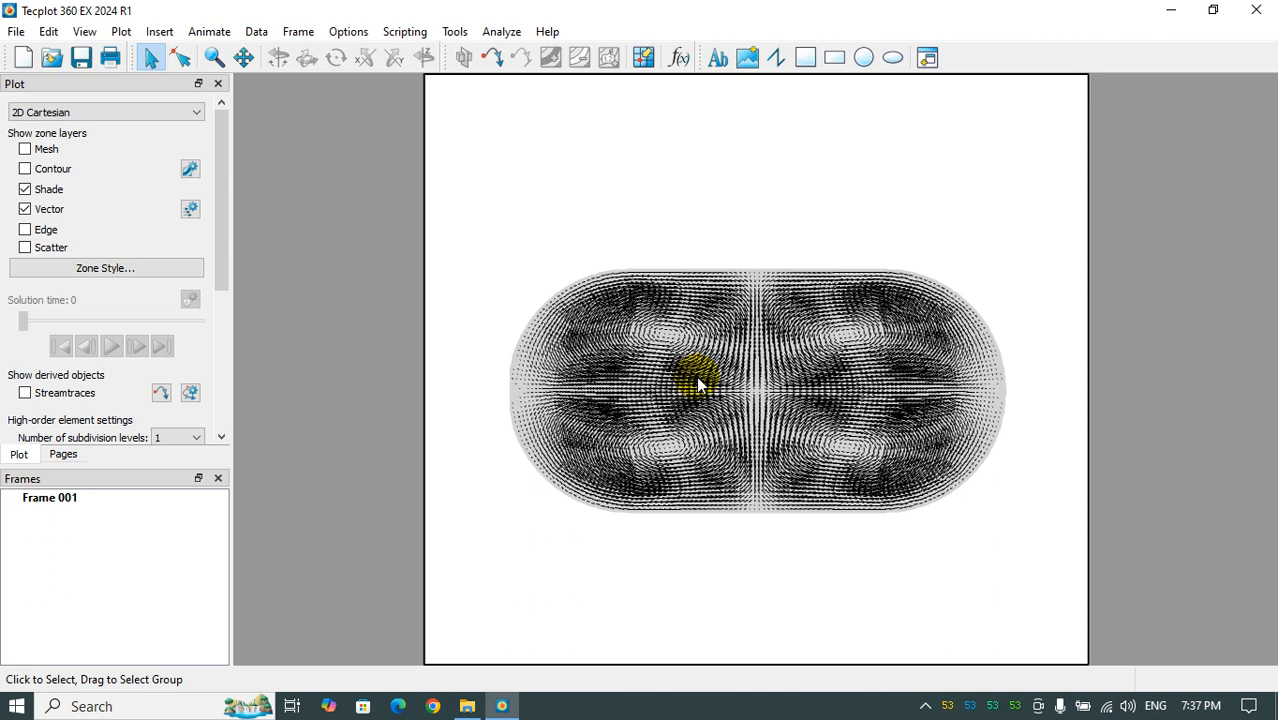
# - Enable even vector spacing in the vector details
pyautogui.click(120, 32)
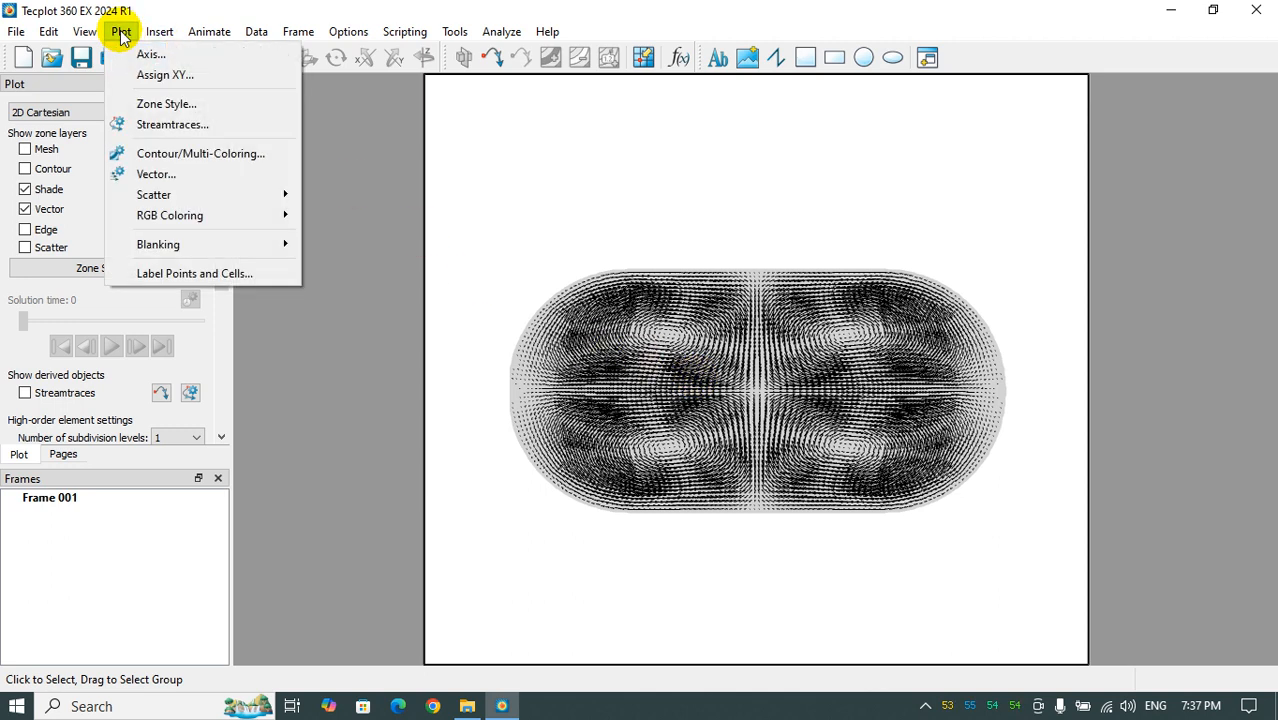
pyautogui.click(160, 174)
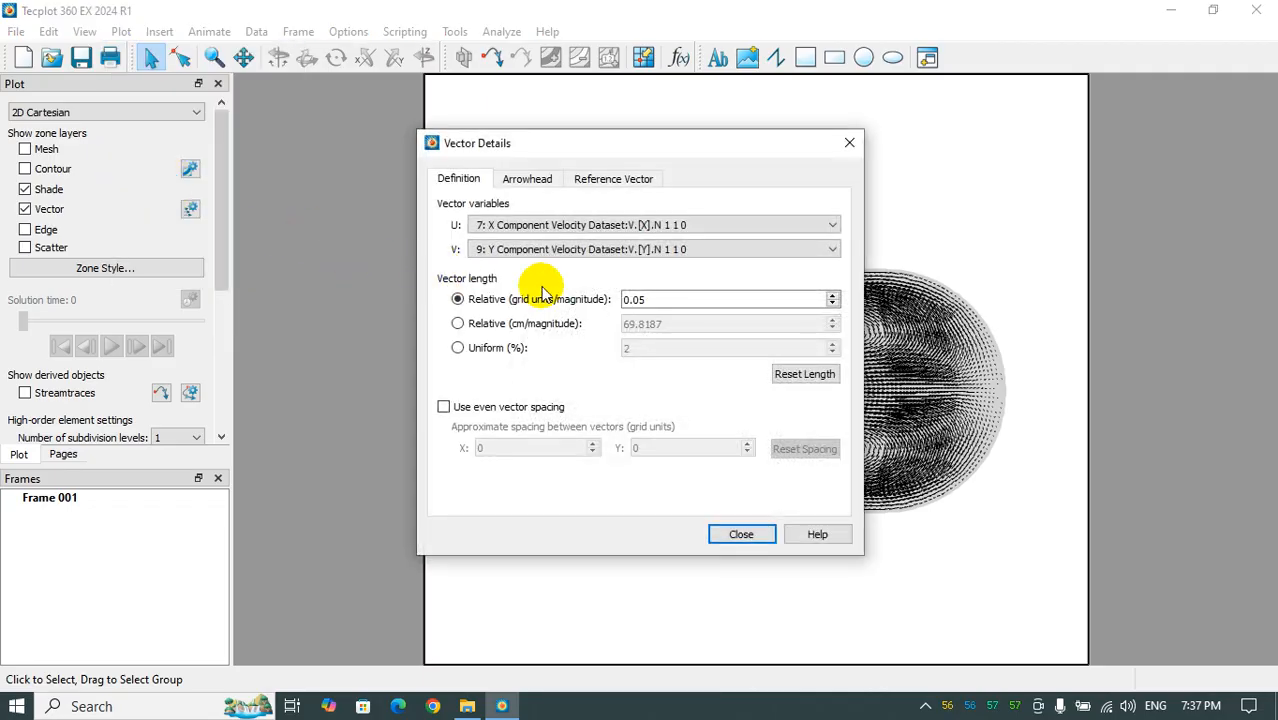
pyautogui.moveTo(528, 143); pyautogui.dragTo(238, 125)
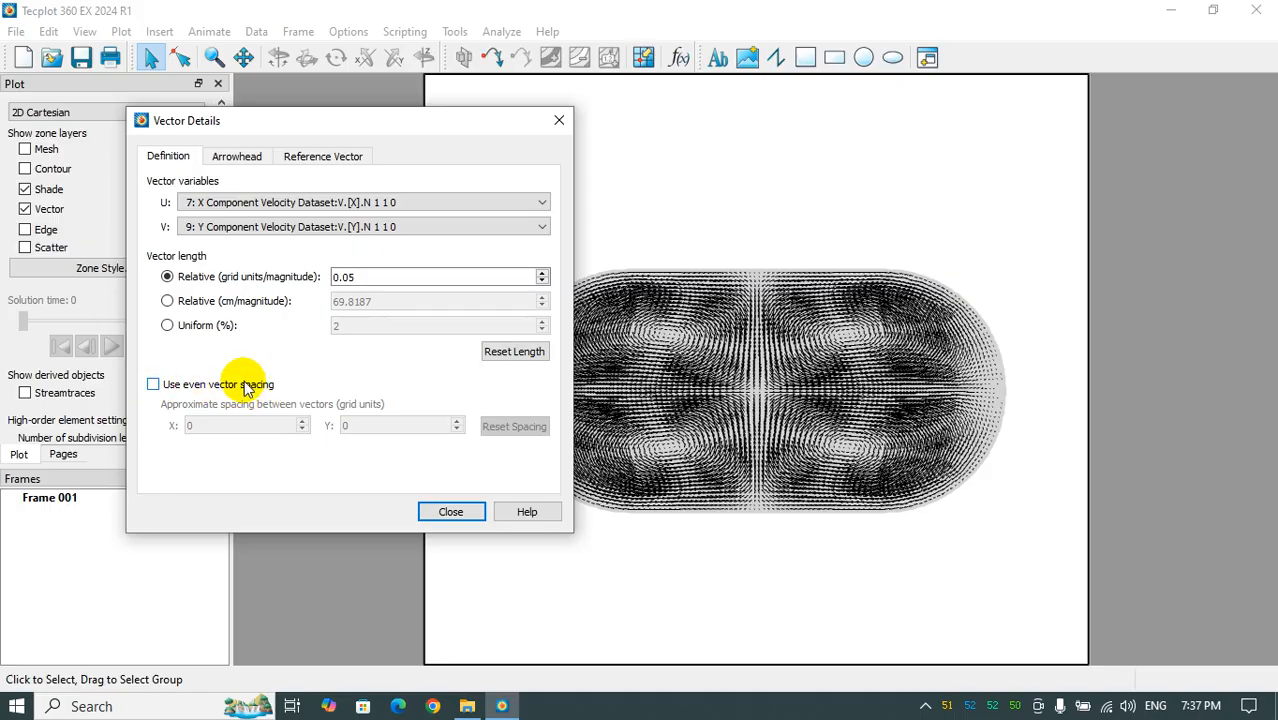
pyautogui.click(170, 389)
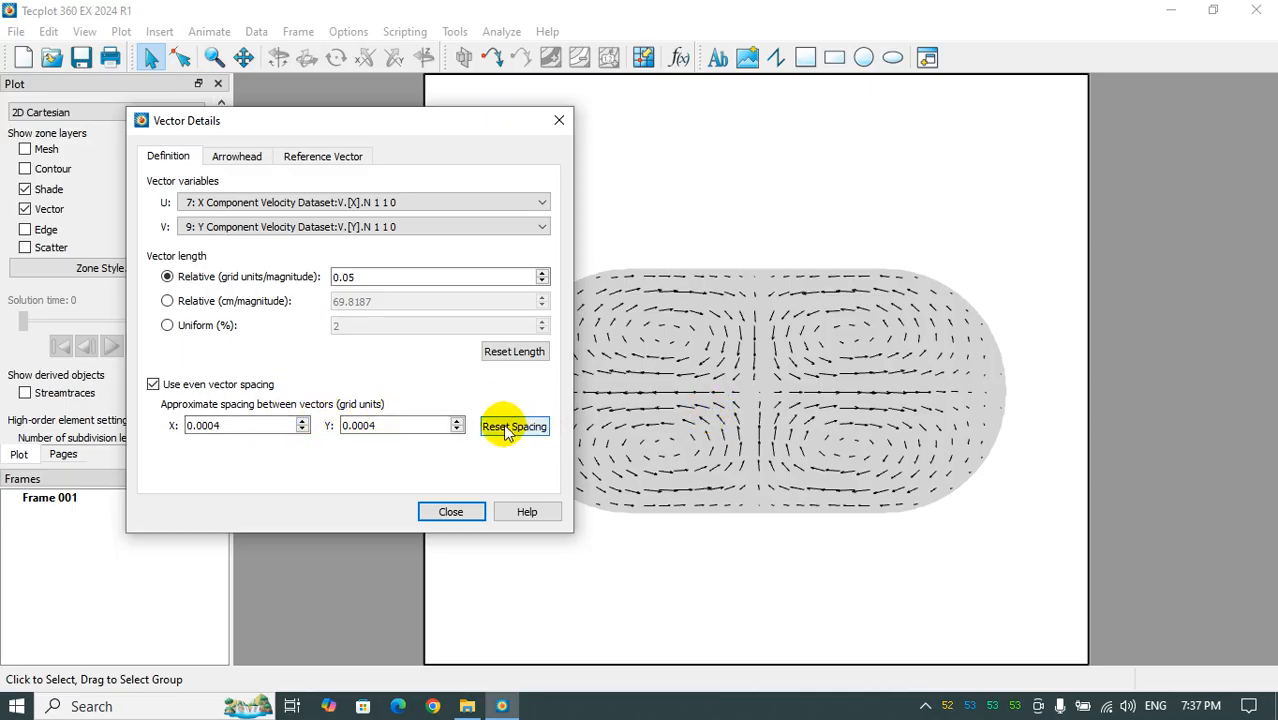
# - Try an X spacing of 0.0005 between the vectors and restore the previous spacing
pyautogui.click(303, 421)
pyautogui.click(303, 421)
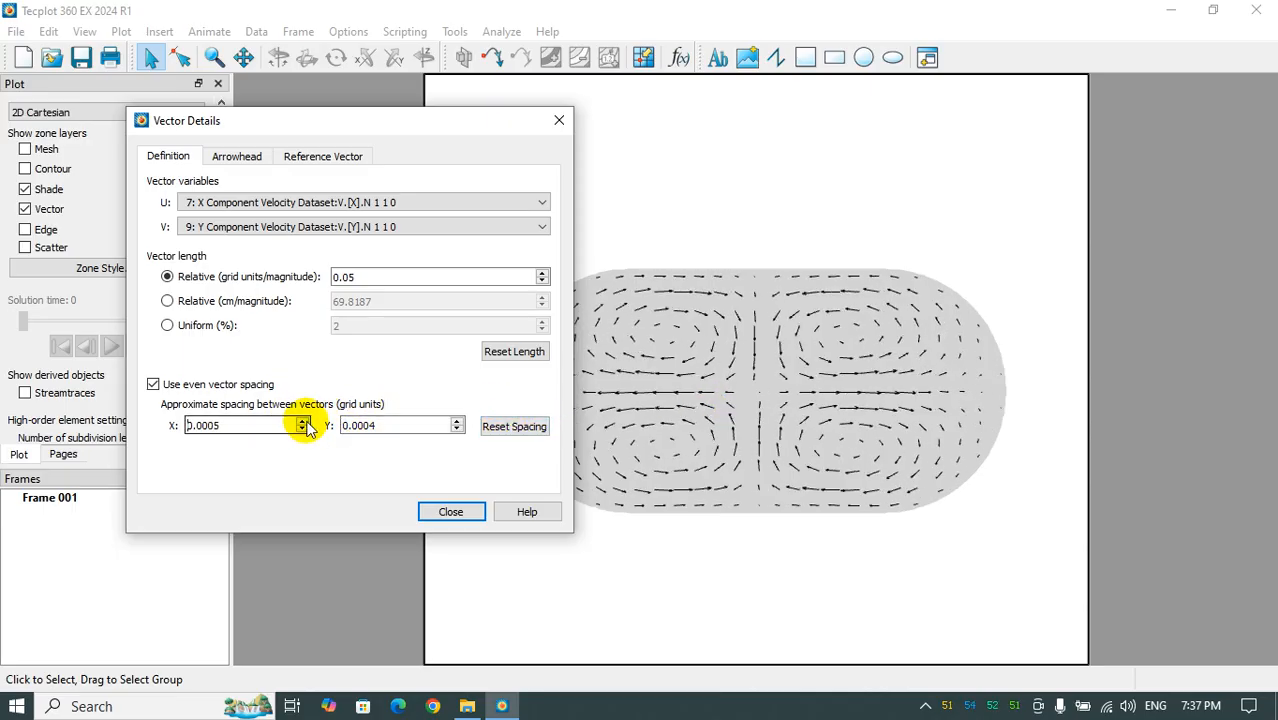
pyautogui.click(301, 429)
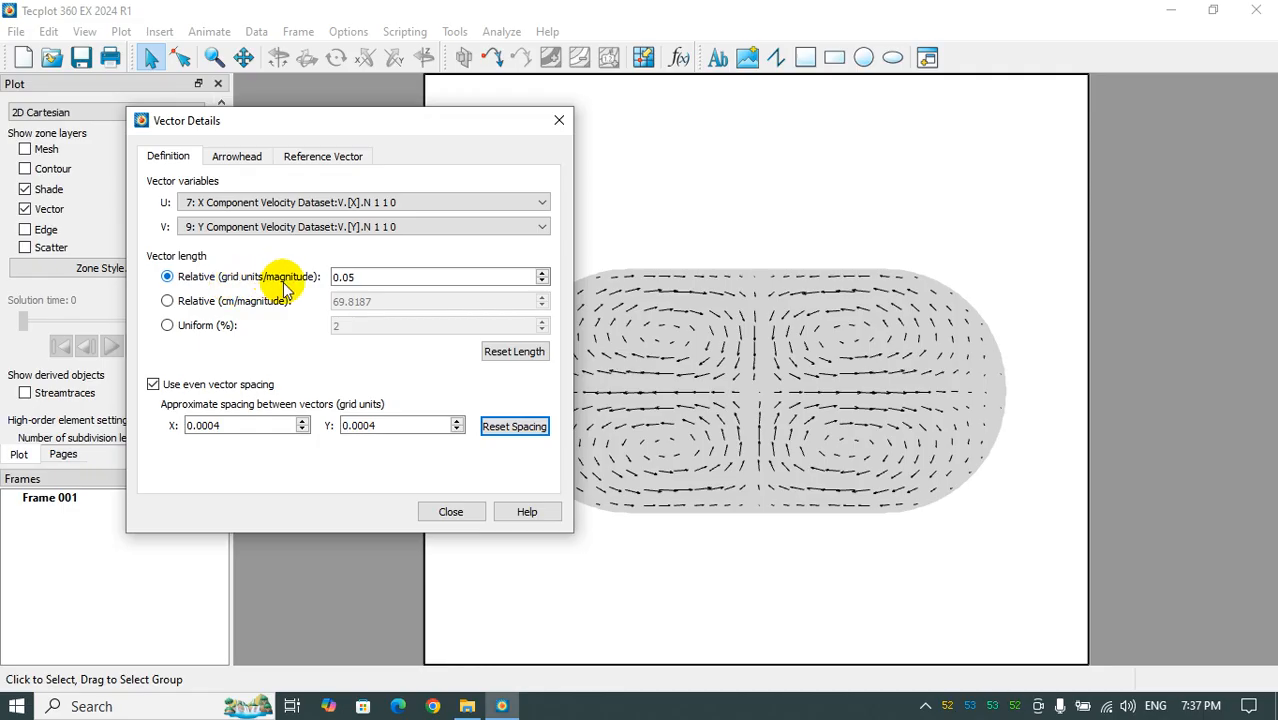
# - Set the relative vector length to 0.09 grid units/magnitude
pyautogui.click(542, 272)
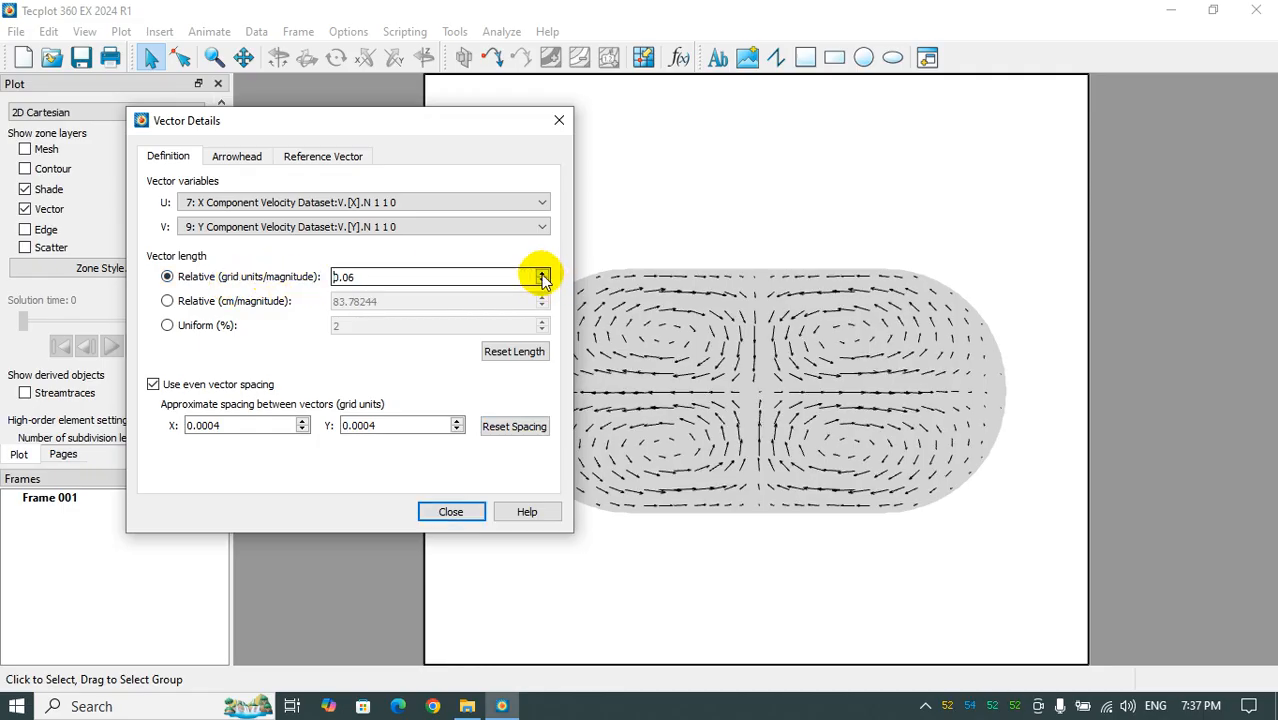
pyautogui.click(541, 272)
pyautogui.click(541, 272)
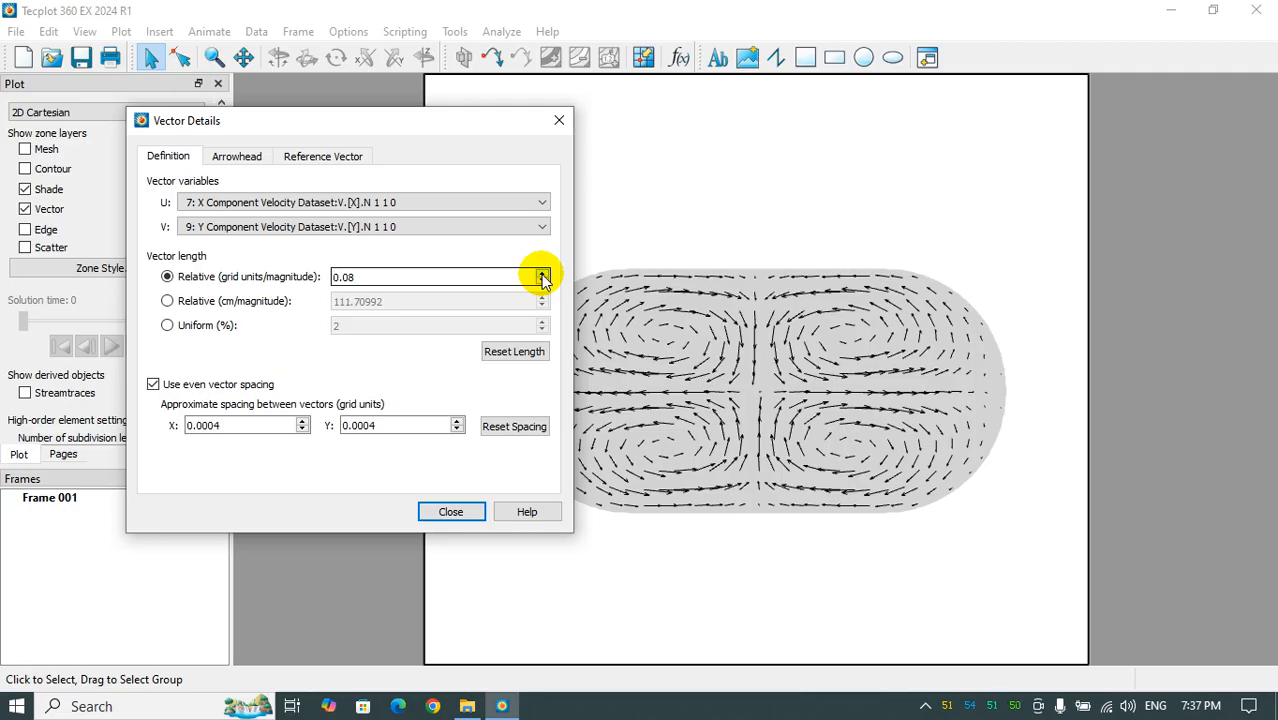
pyautogui.click(542, 272)
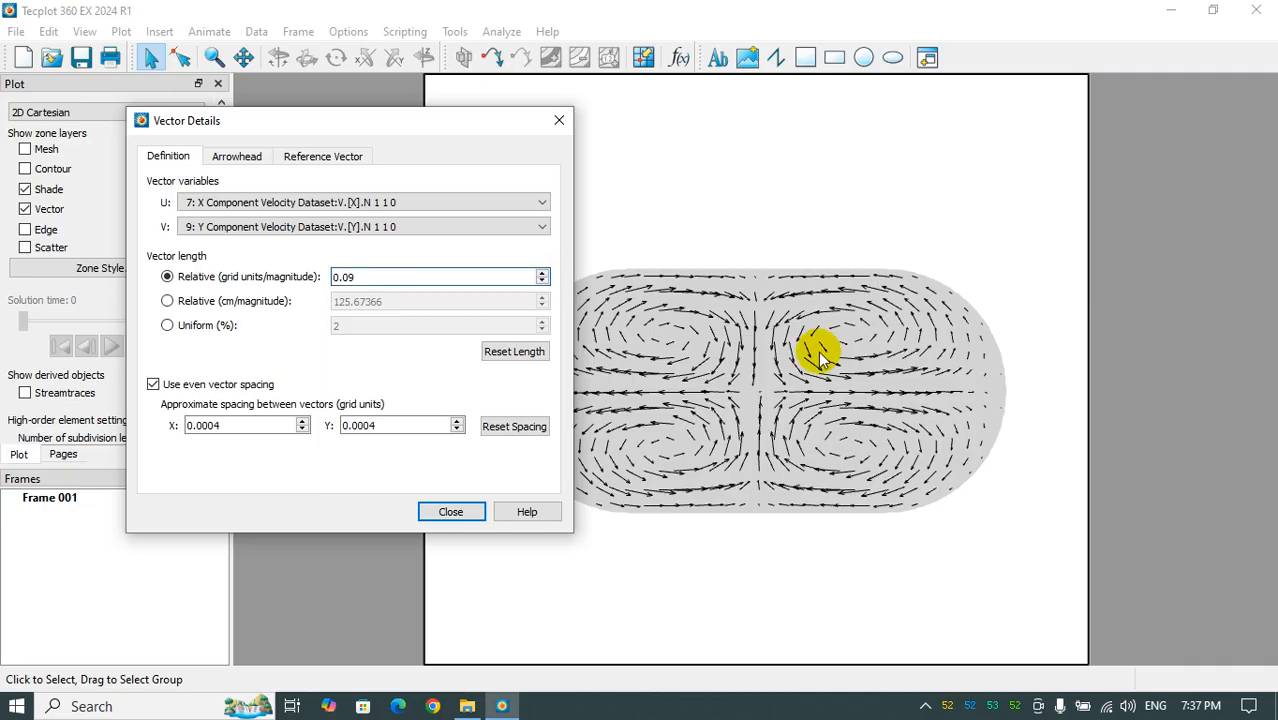
# - Switch the vector length to uniform and set it to 3.5%
pyautogui.click(205, 330)
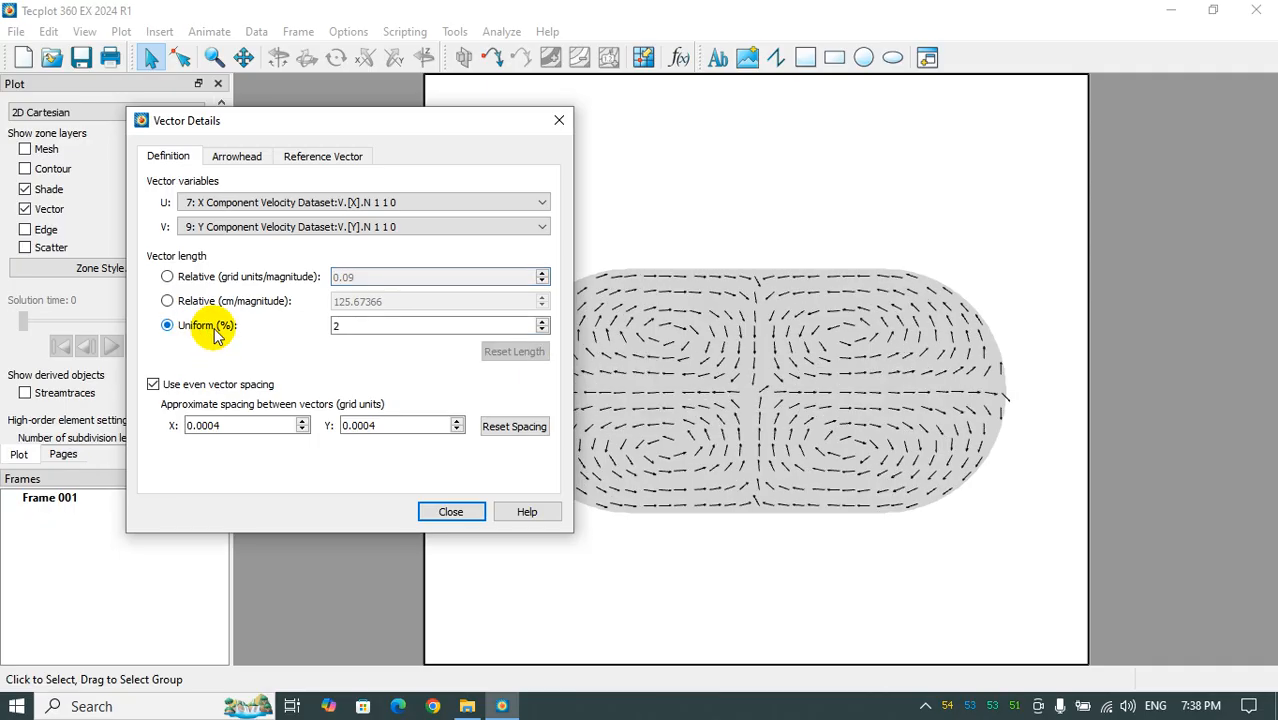
pyautogui.click(541, 322)
pyautogui.click(541, 322)
pyautogui.click(541, 322)
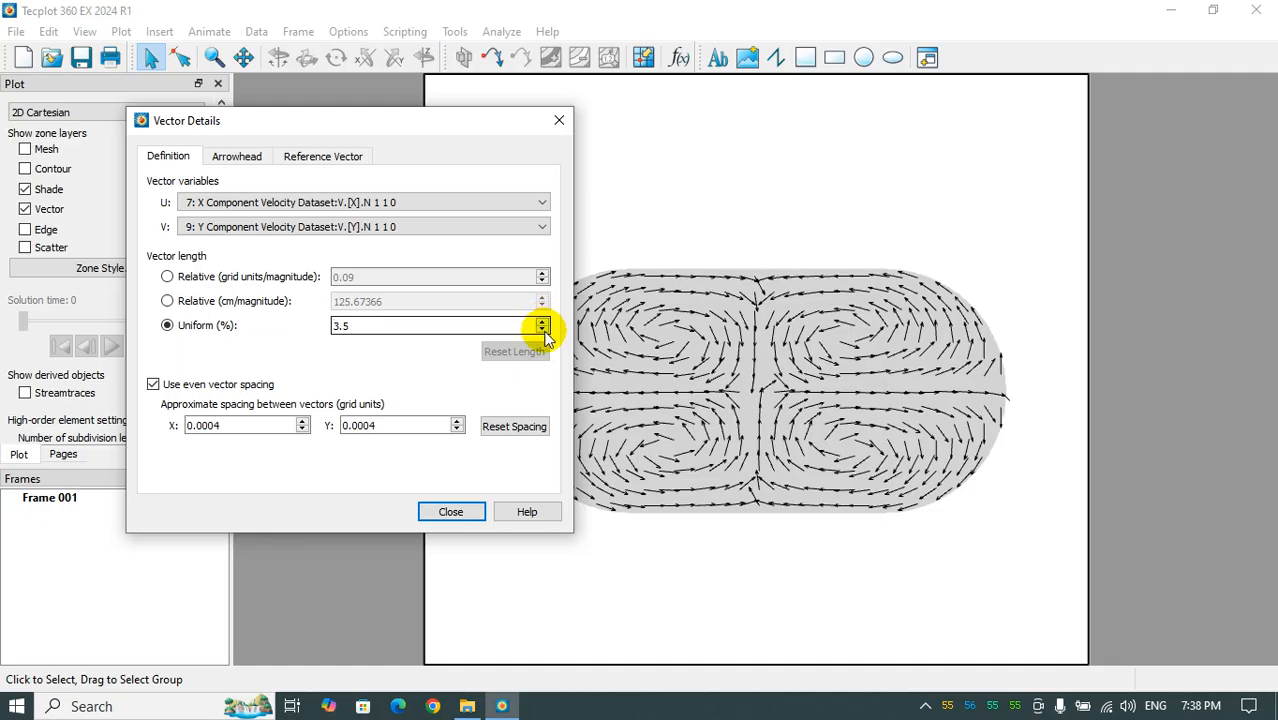
# - Set the vector arrowhead angle to 14 degrees and its size to 0.5 as a fraction of length
pyautogui.click(237, 157)
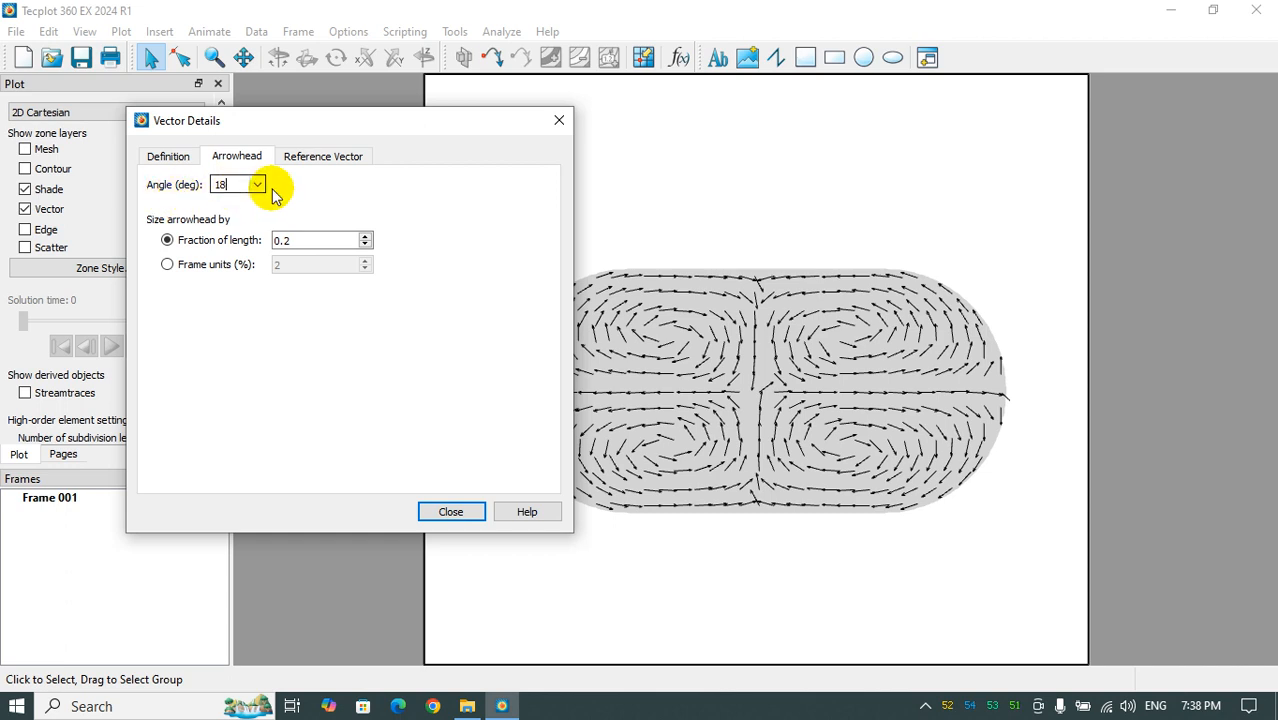
pyautogui.click(258, 186)
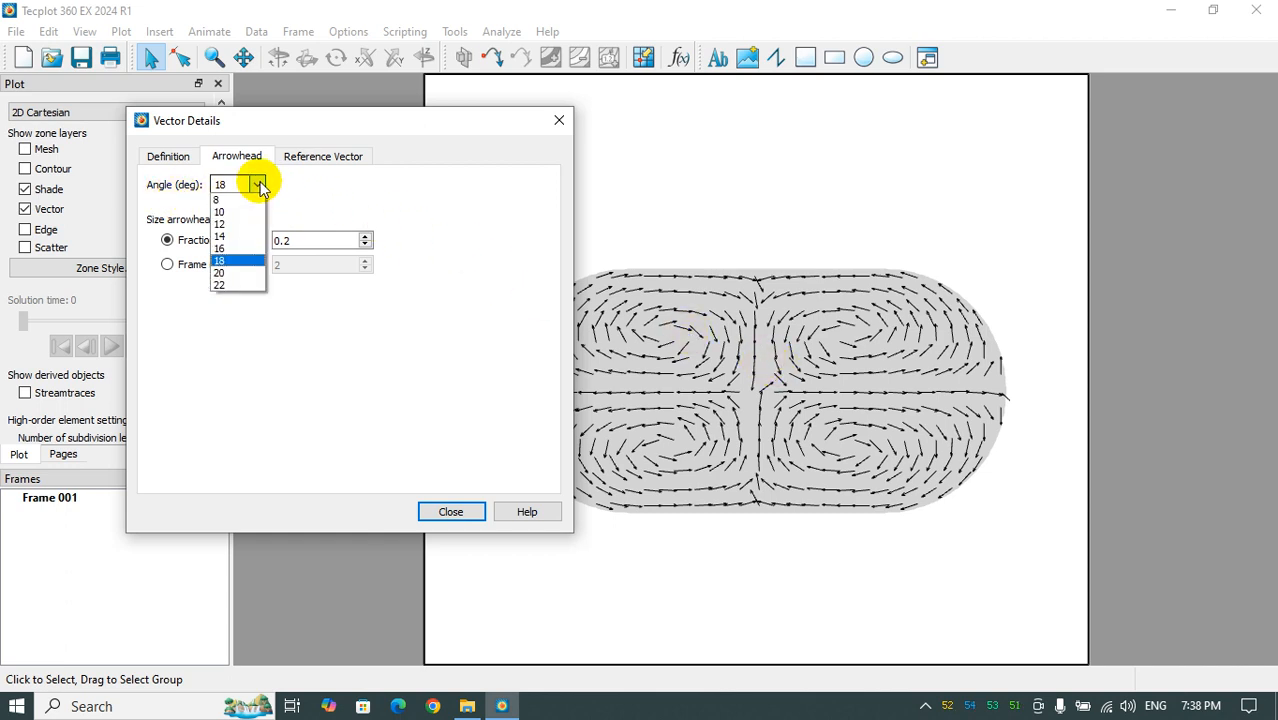
pyautogui.click(248, 226)
pyautogui.click(255, 184)
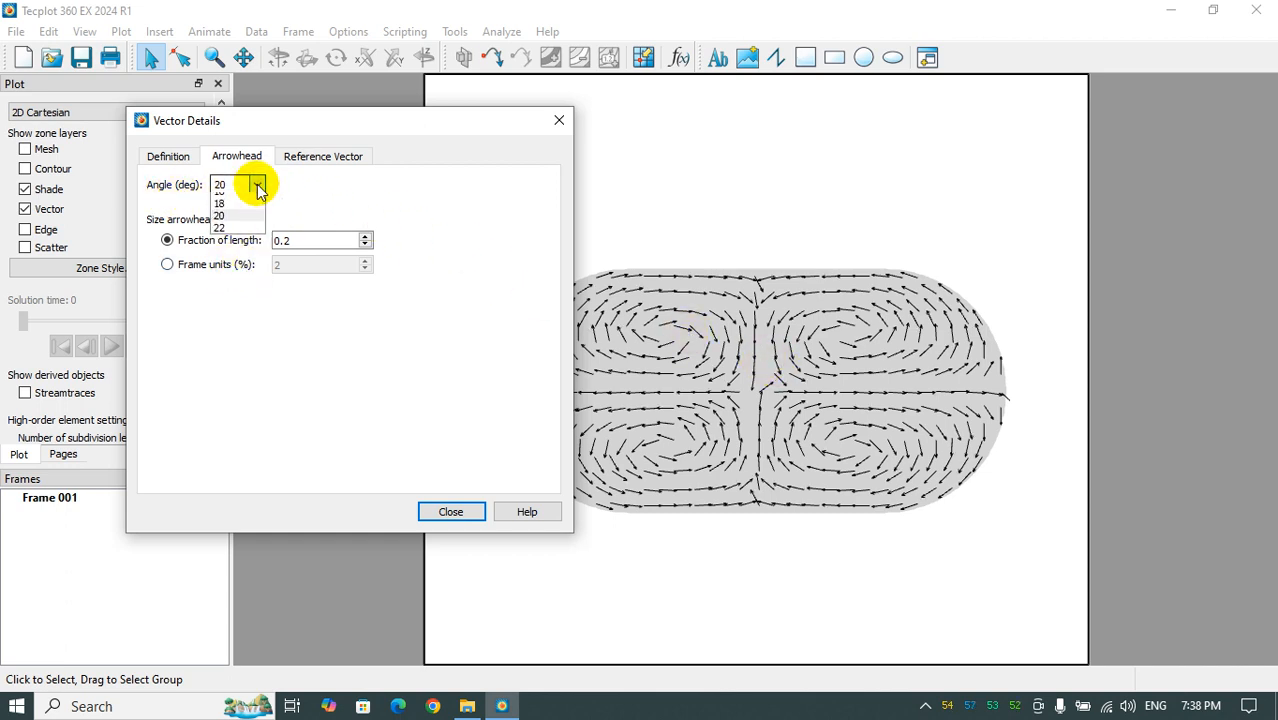
pyautogui.click(240, 287)
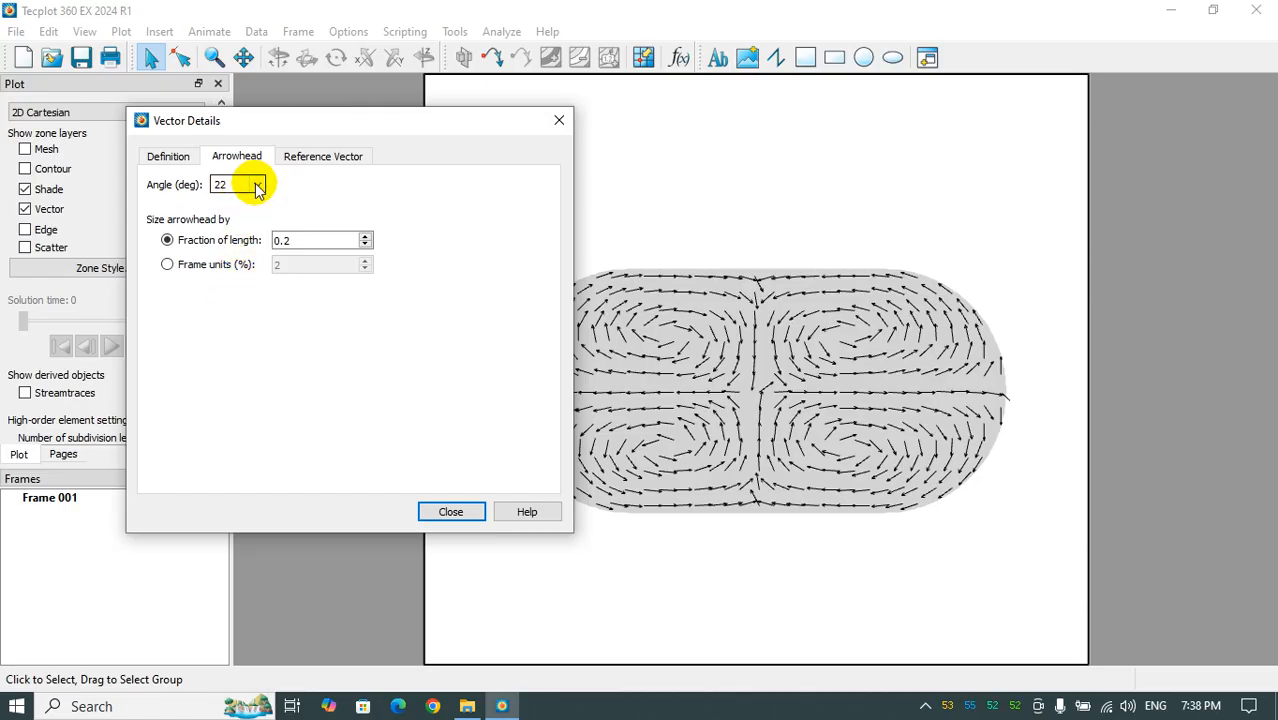
pyautogui.click(255, 185)
pyautogui.click(236, 237)
pyautogui.click(685, 345)
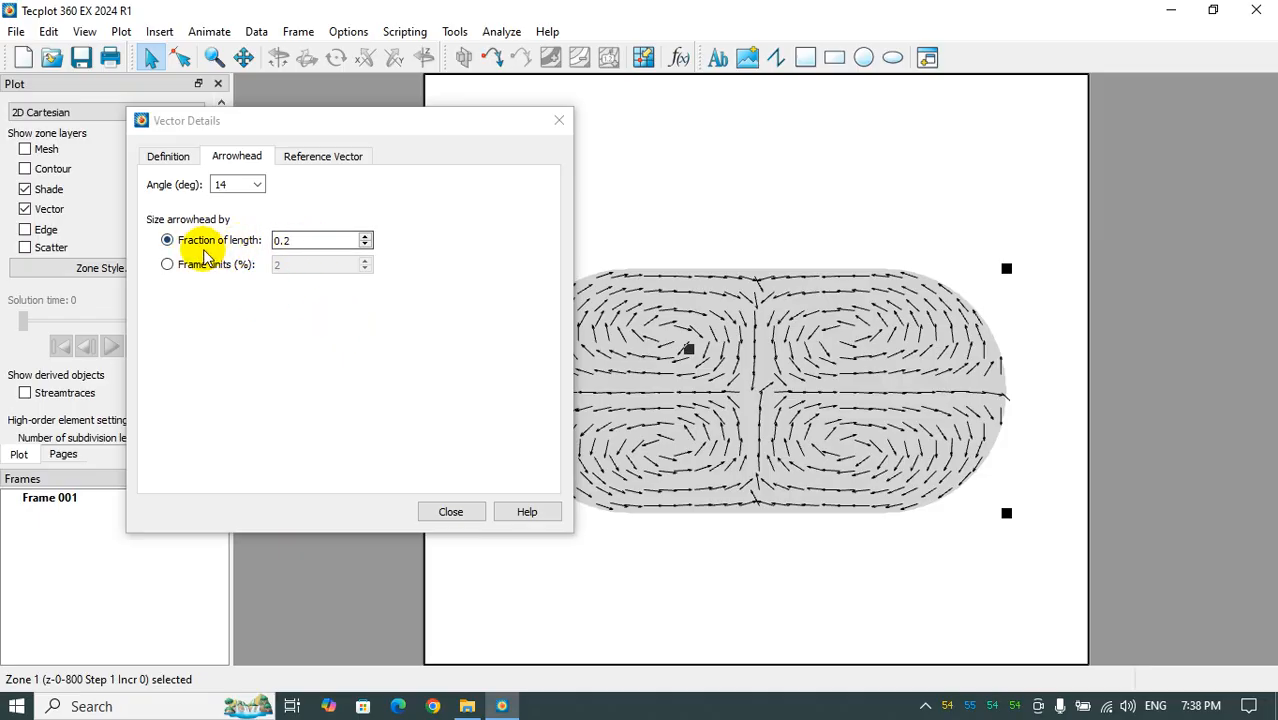
pyautogui.click(366, 238)
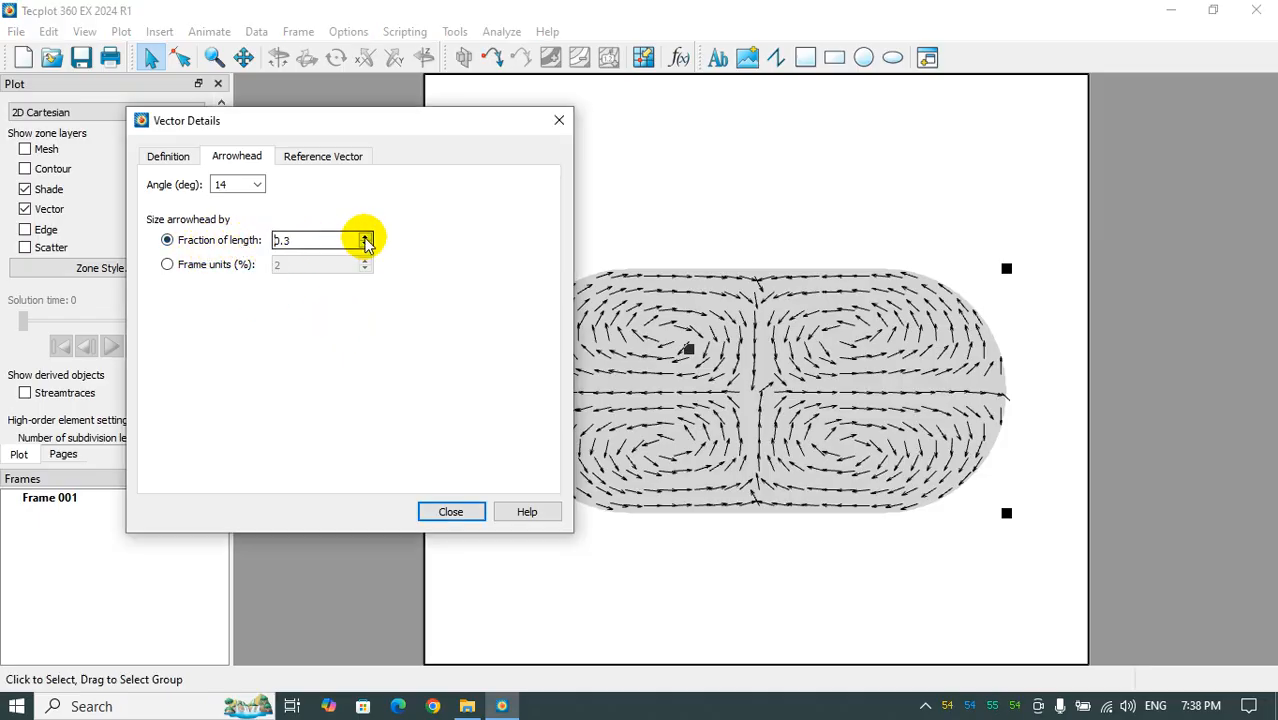
pyautogui.click(366, 238)
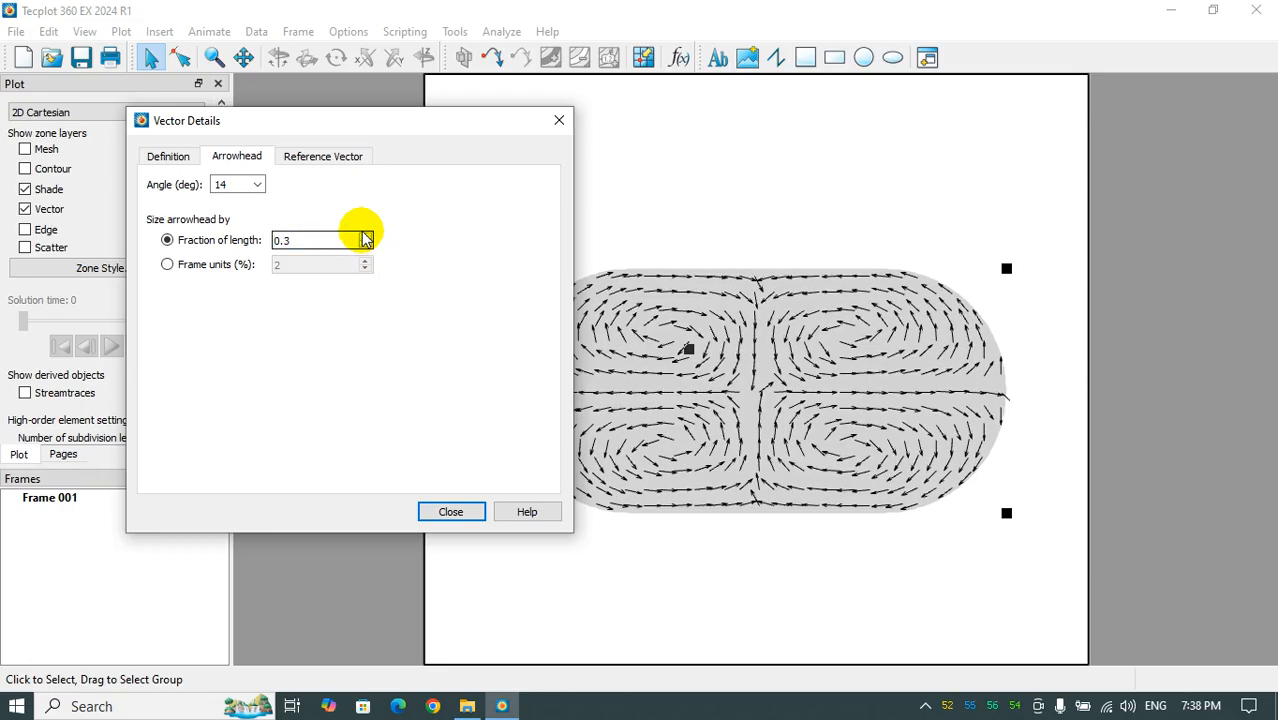
# - Try showing the reference vector, turn it off again and close the vector details
pyautogui.click(322, 156)
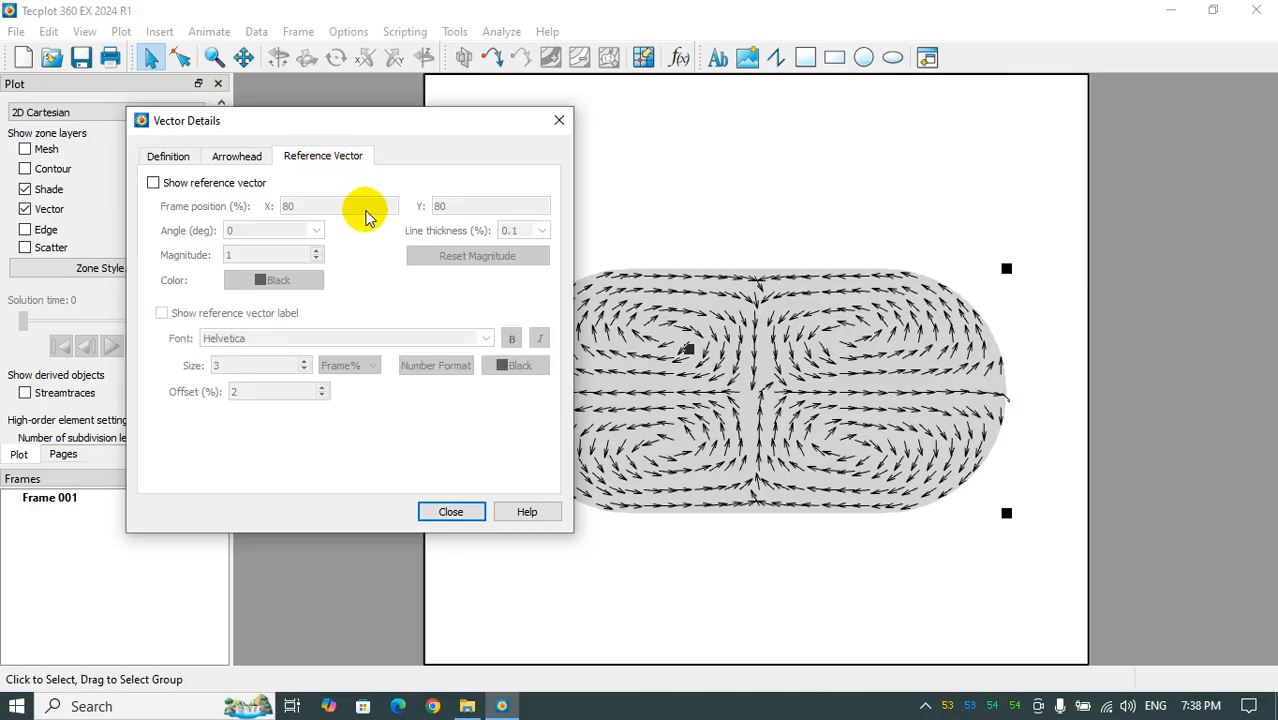
pyautogui.click(180, 183)
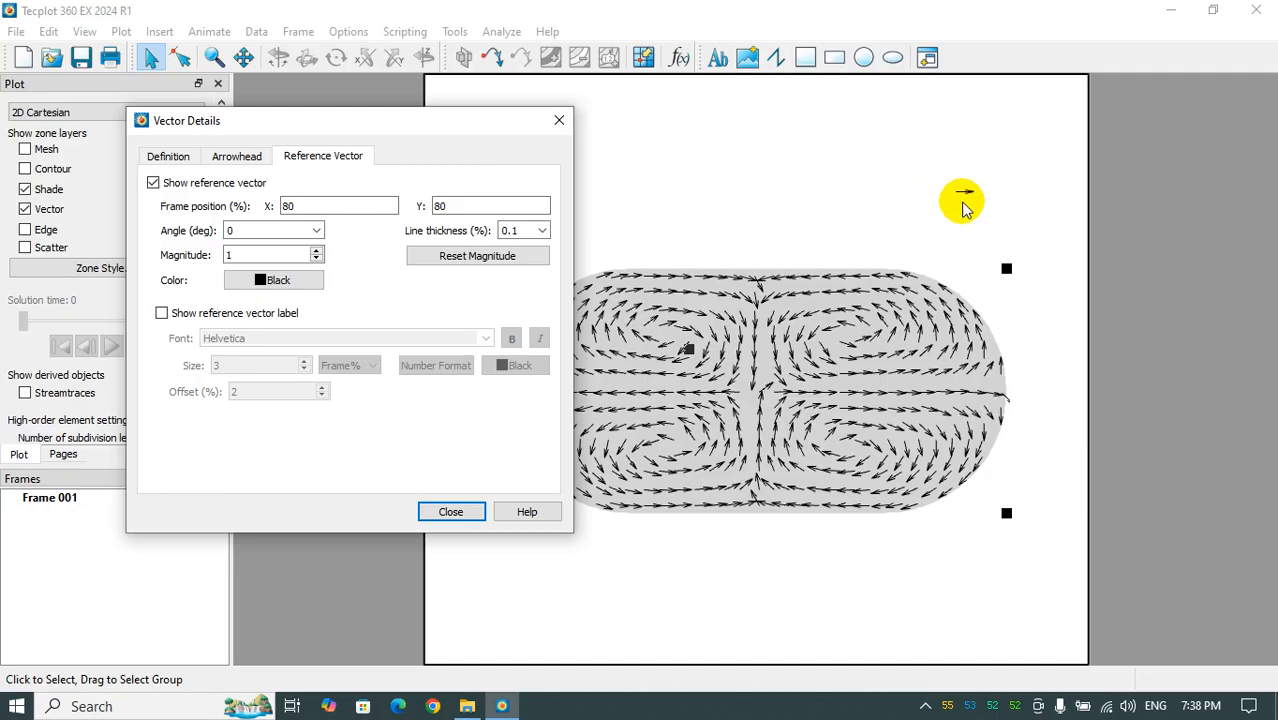
pyautogui.click(203, 185)
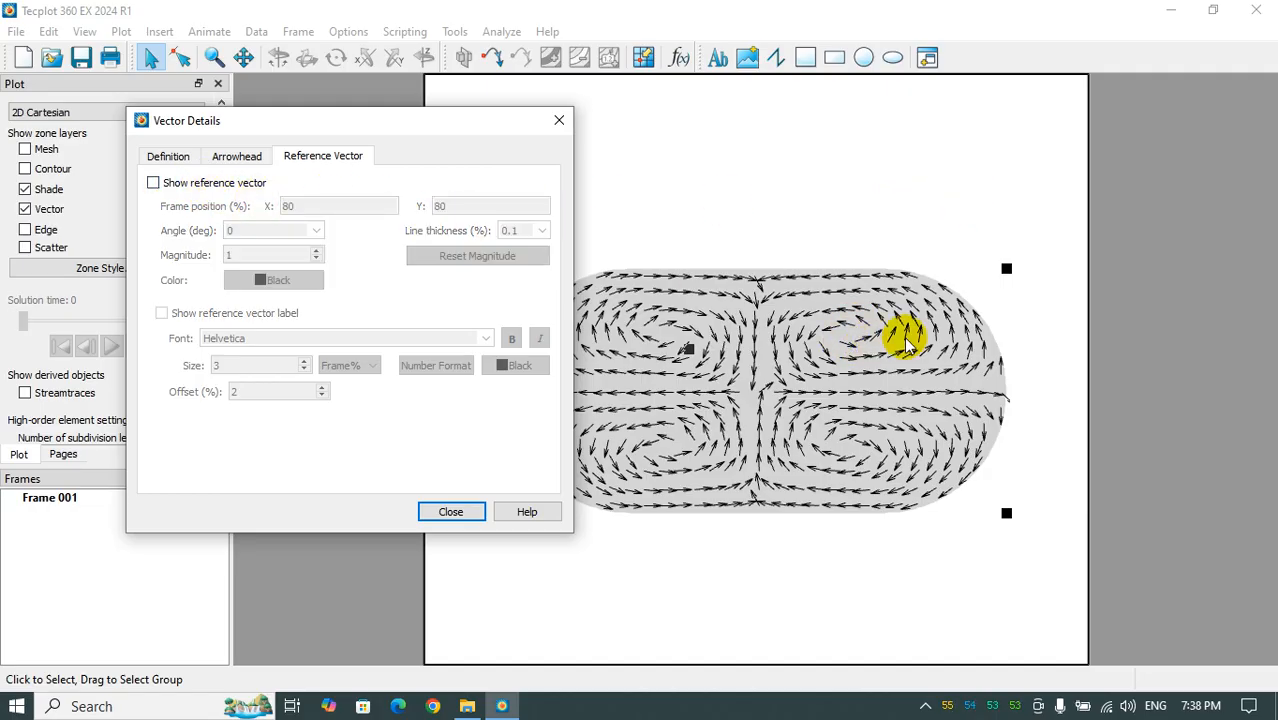
pyautogui.click(450, 511)
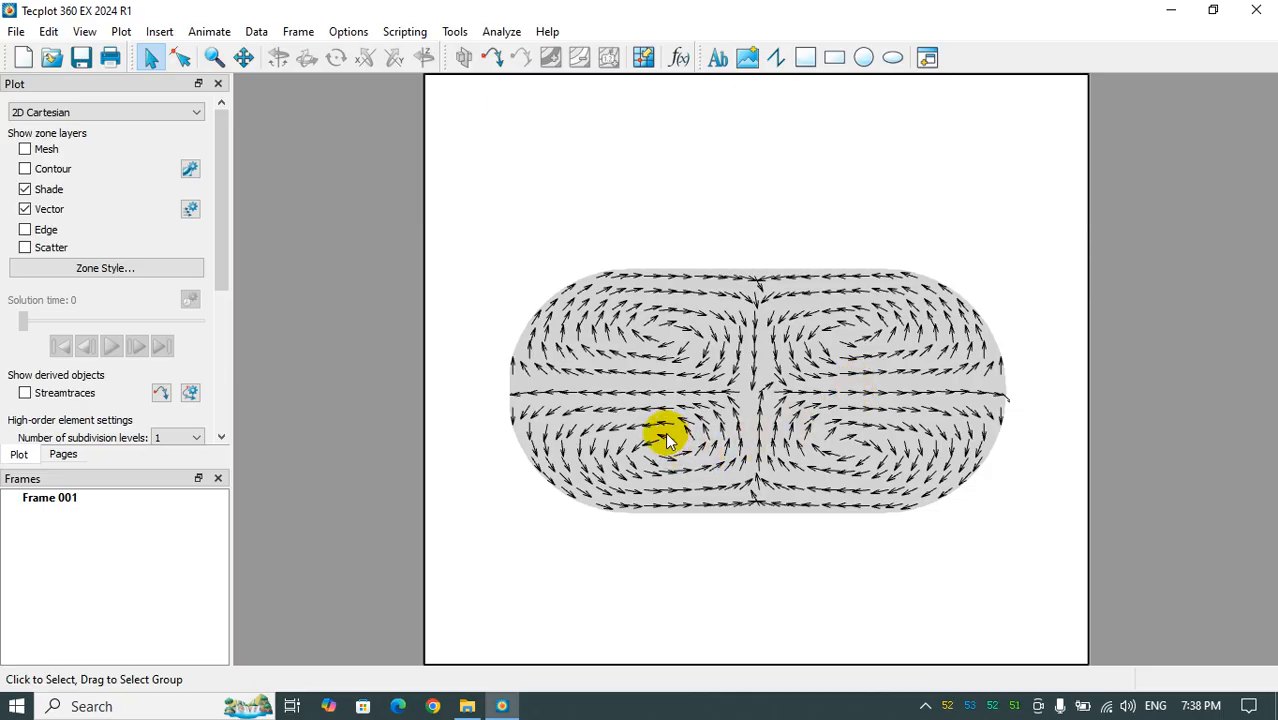
# - Turn on the contour layer and hide its contour legend
pyautogui.click(24, 169)
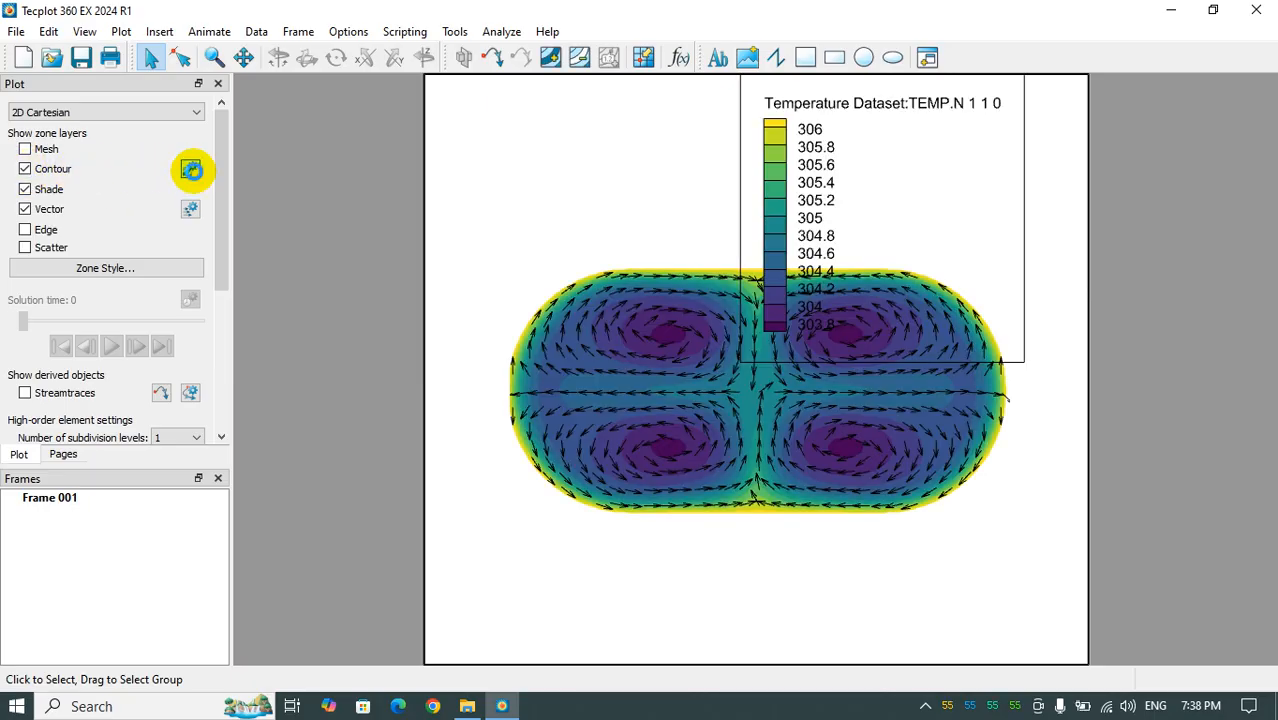
pyautogui.click(190, 169)
pyautogui.click(330, 138)
pyautogui.click(81, 163)
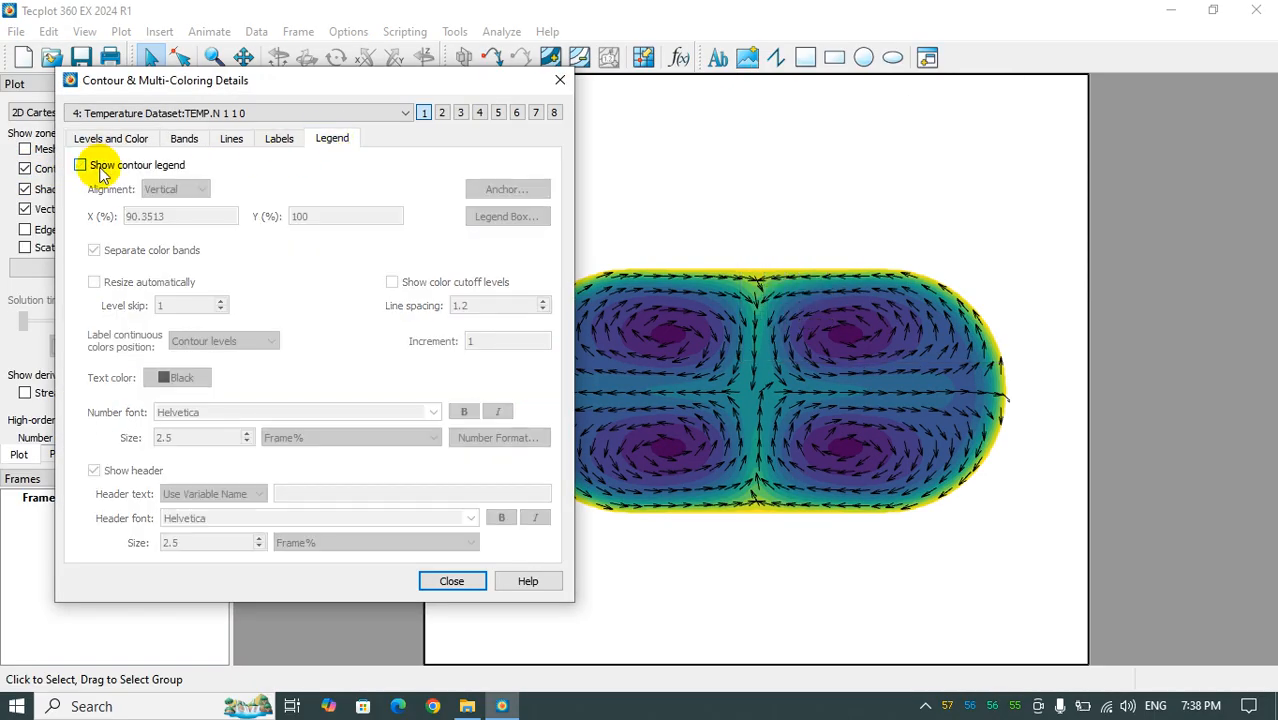
# - Color the contours by the velocity-magnitude variable with the Small Rainbow color map and close the contour details
pyautogui.click(103, 140)
pyautogui.click(175, 113)
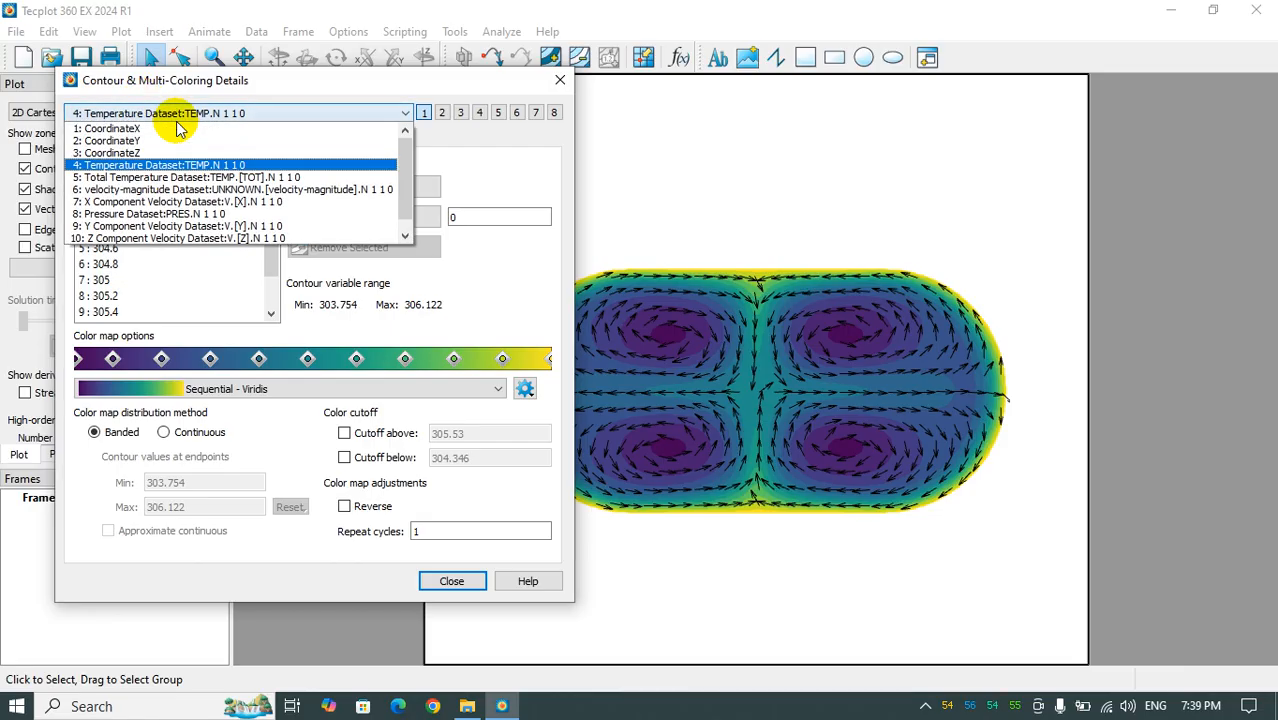
pyautogui.click(162, 190)
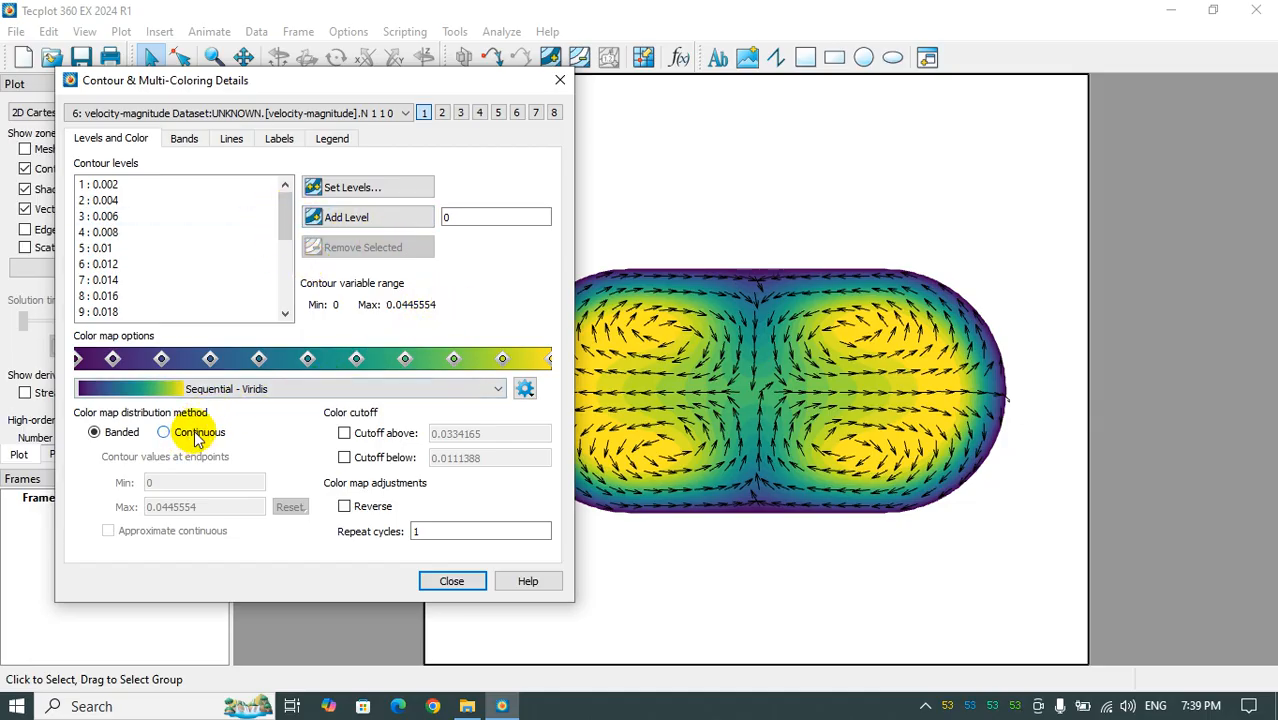
pyautogui.click(325, 392)
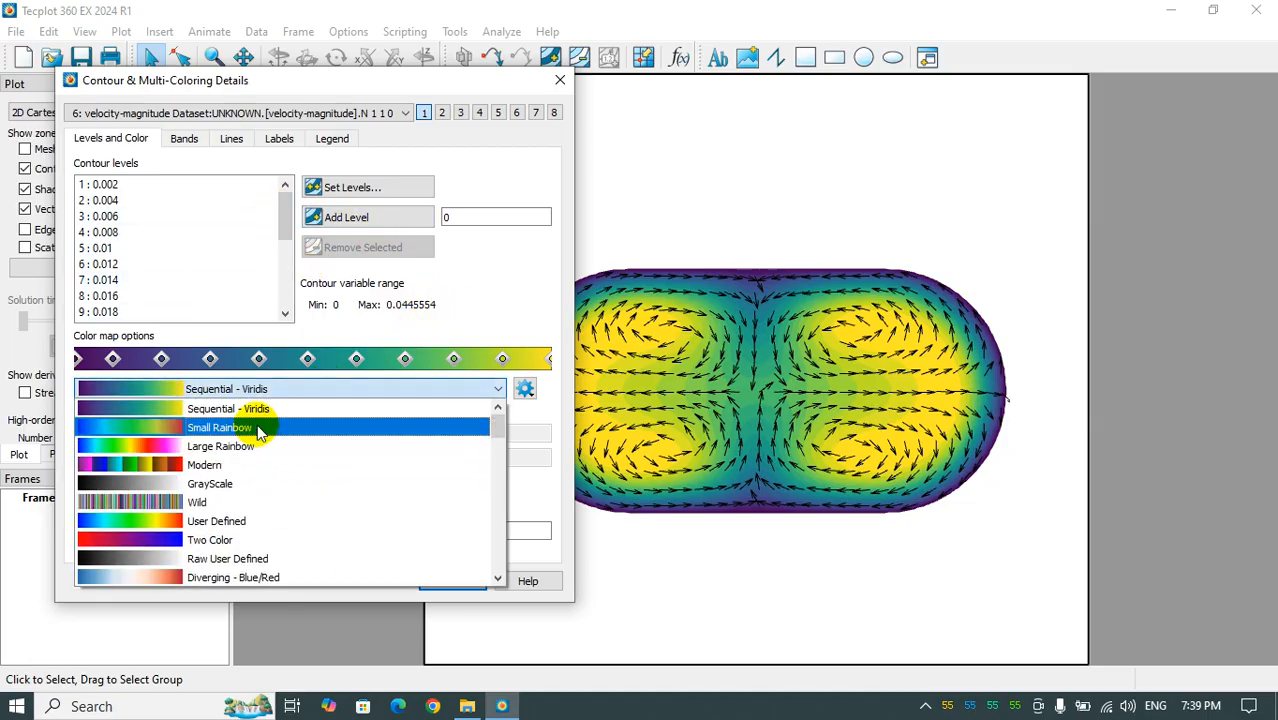
pyautogui.click(263, 429)
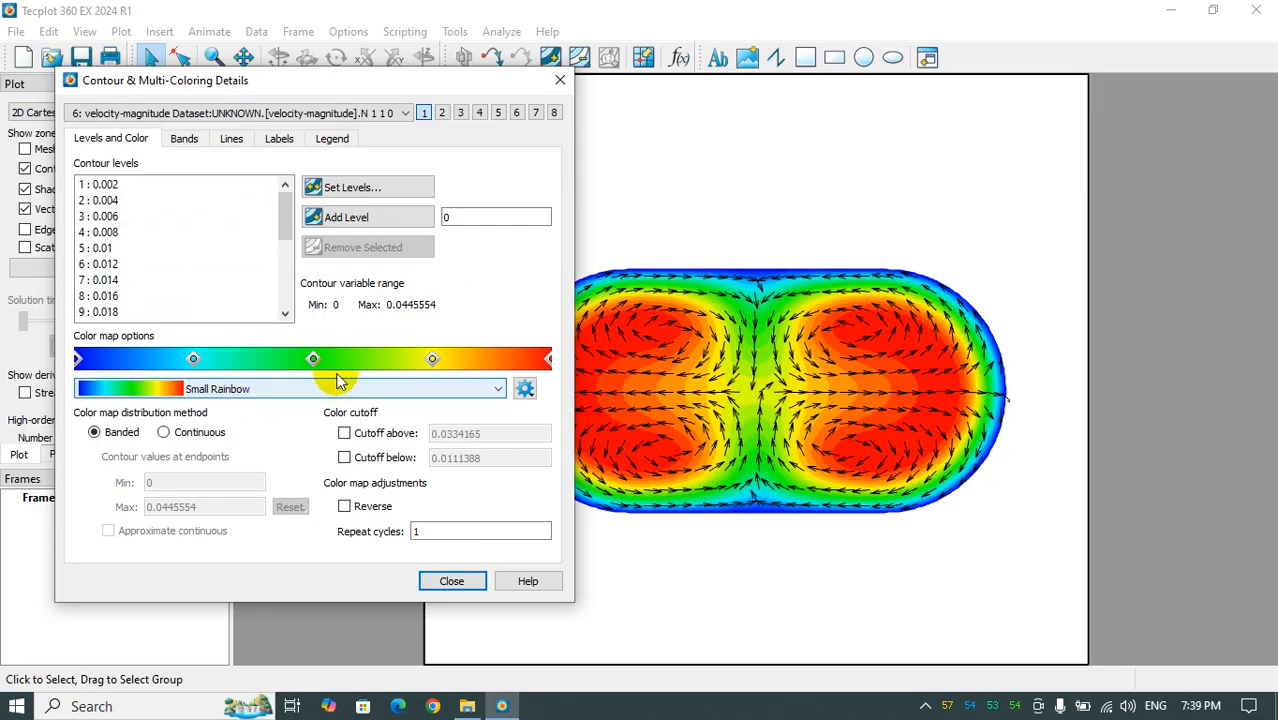
pyautogui.click(450, 581)
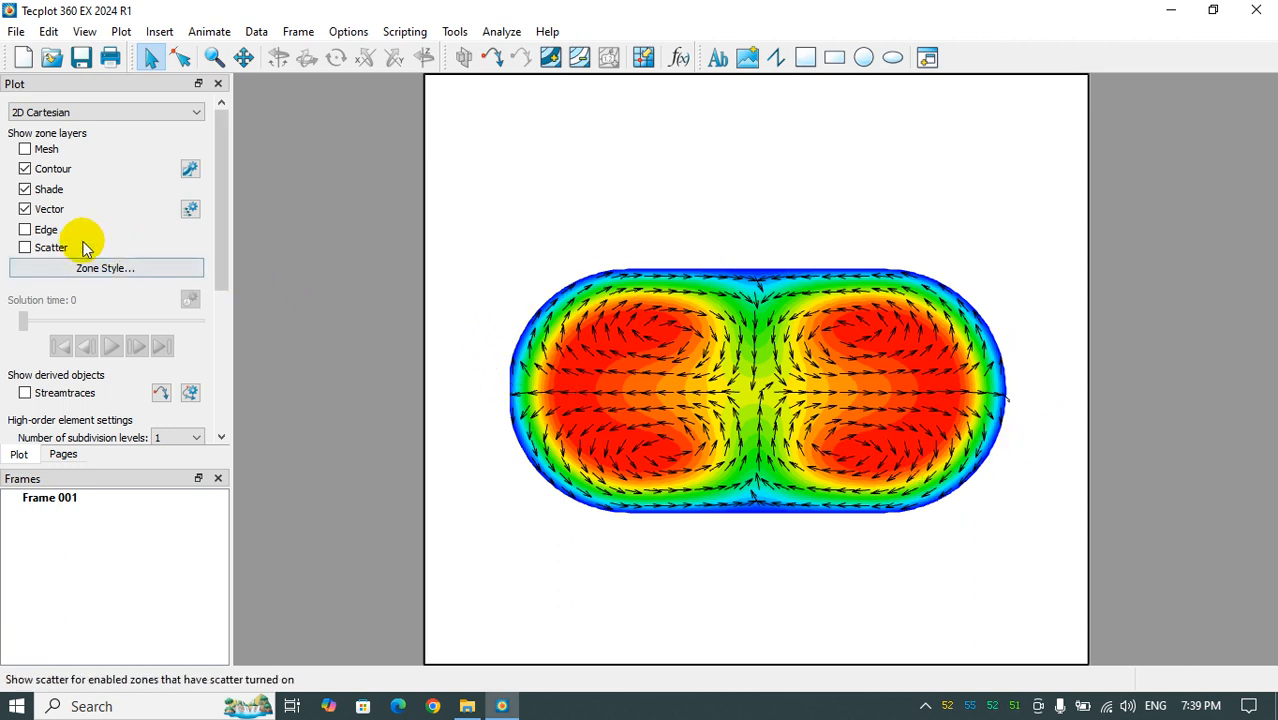
pyautogui.click(25, 232)
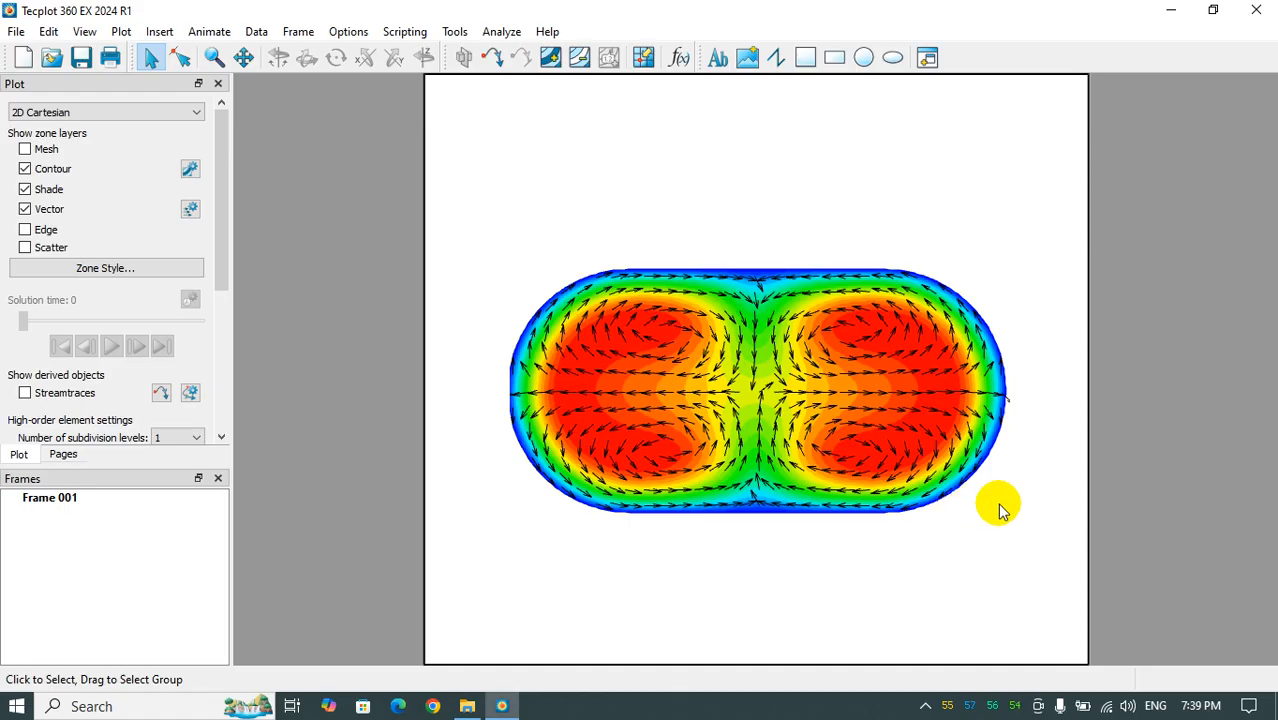
# - Show the contour legend for velocity magnitude, keeping the legend area of the plot uncovered
pyautogui.click(189, 170)
pyautogui.click(335, 139)
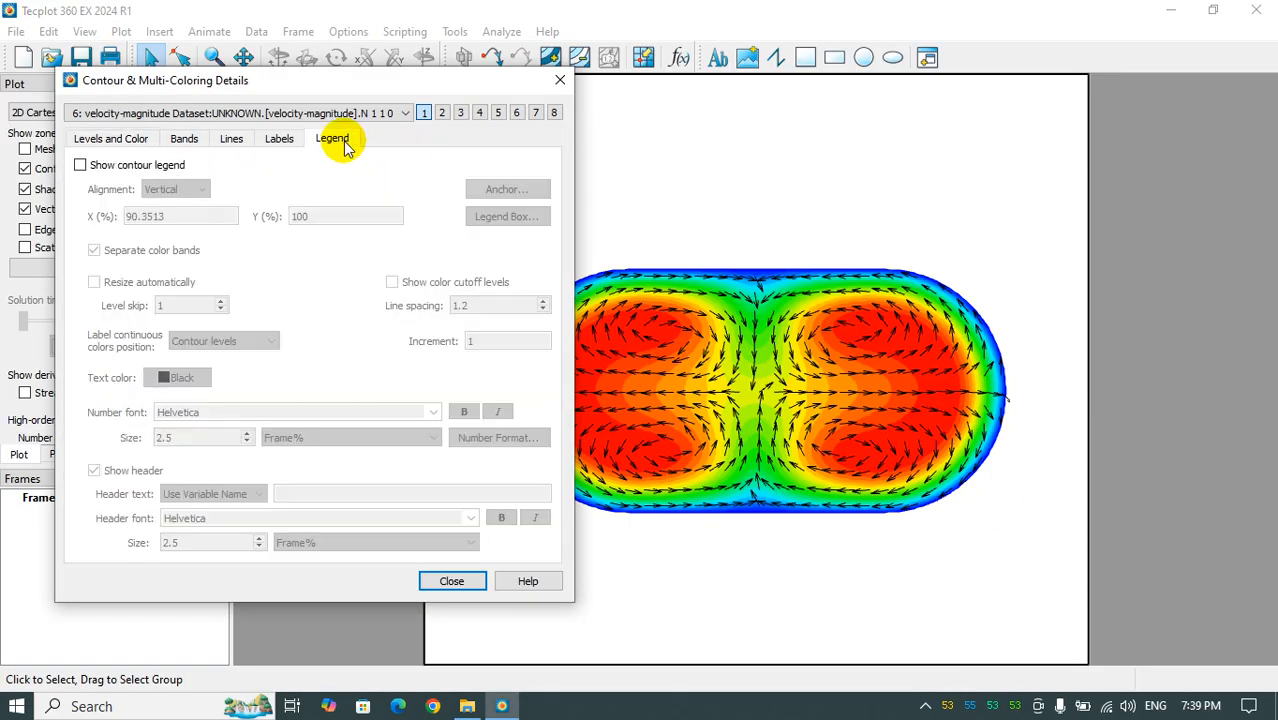
pyautogui.click(130, 166)
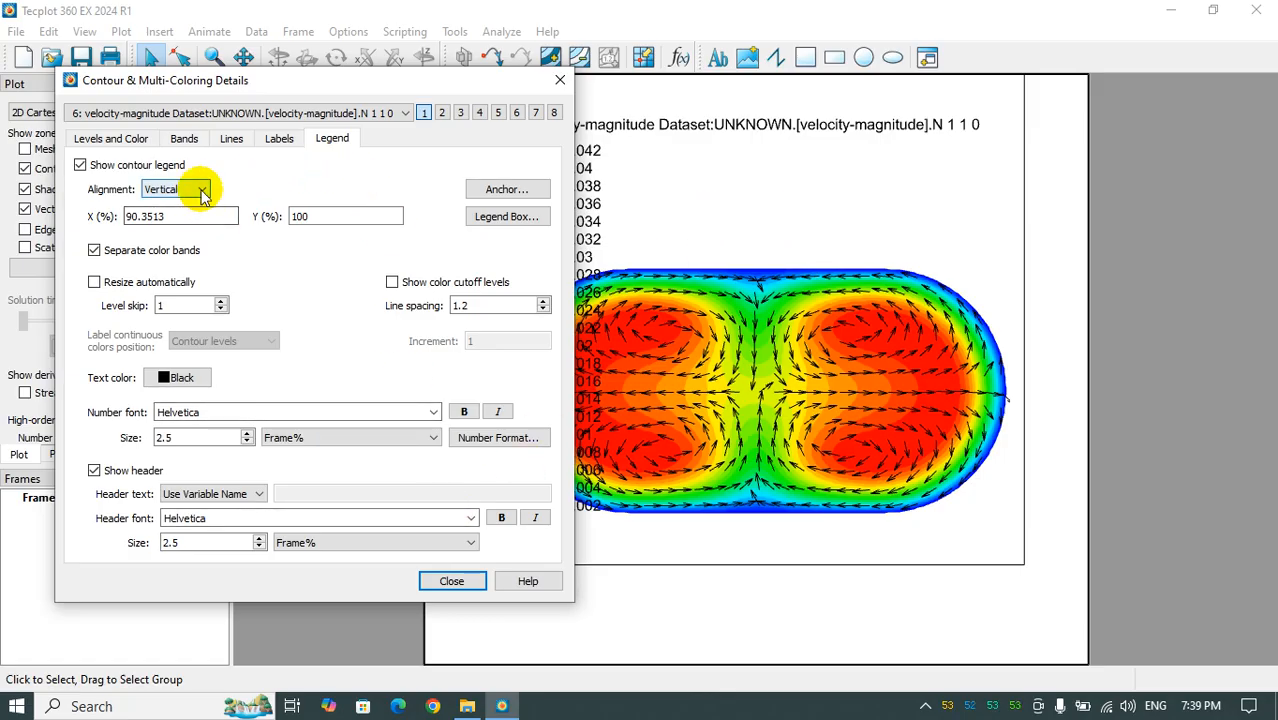
pyautogui.moveTo(214, 86); pyautogui.dragTo(349, 330)
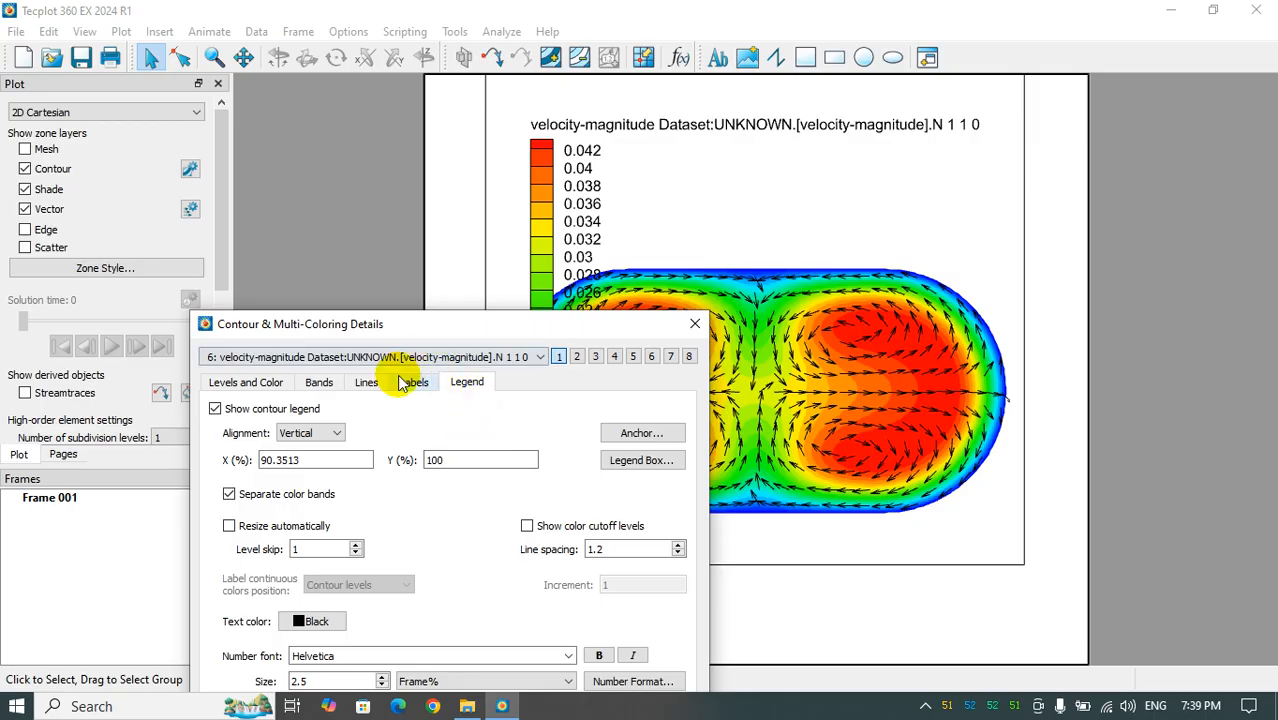
# - Try a horizontal alignment for the contour legend and place it between the frame's upper edge and the flow section
pyautogui.click(330, 432)
pyautogui.click(332, 452)
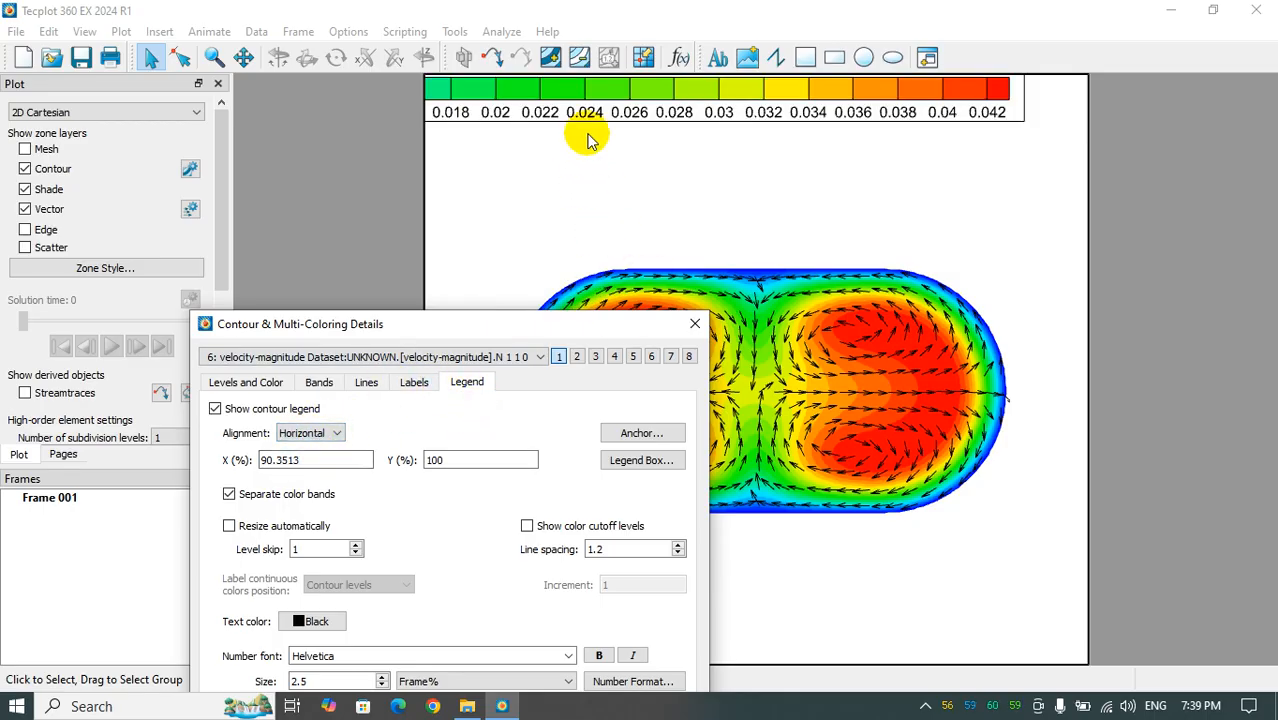
pyautogui.click(633, 114)
pyautogui.moveTo(633, 114); pyautogui.dragTo(835, 192)
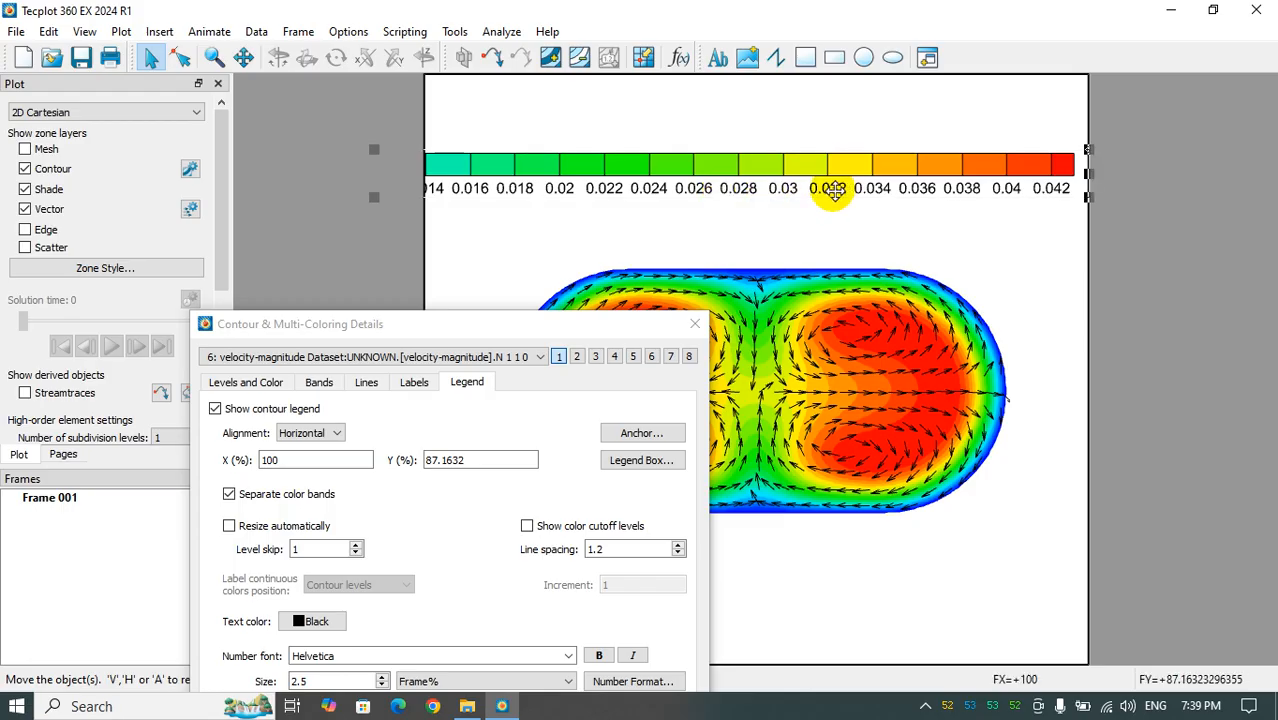
# - Set the contour legend's line spacing to 1 and its alignment to vertical
pyautogui.click(677, 555)
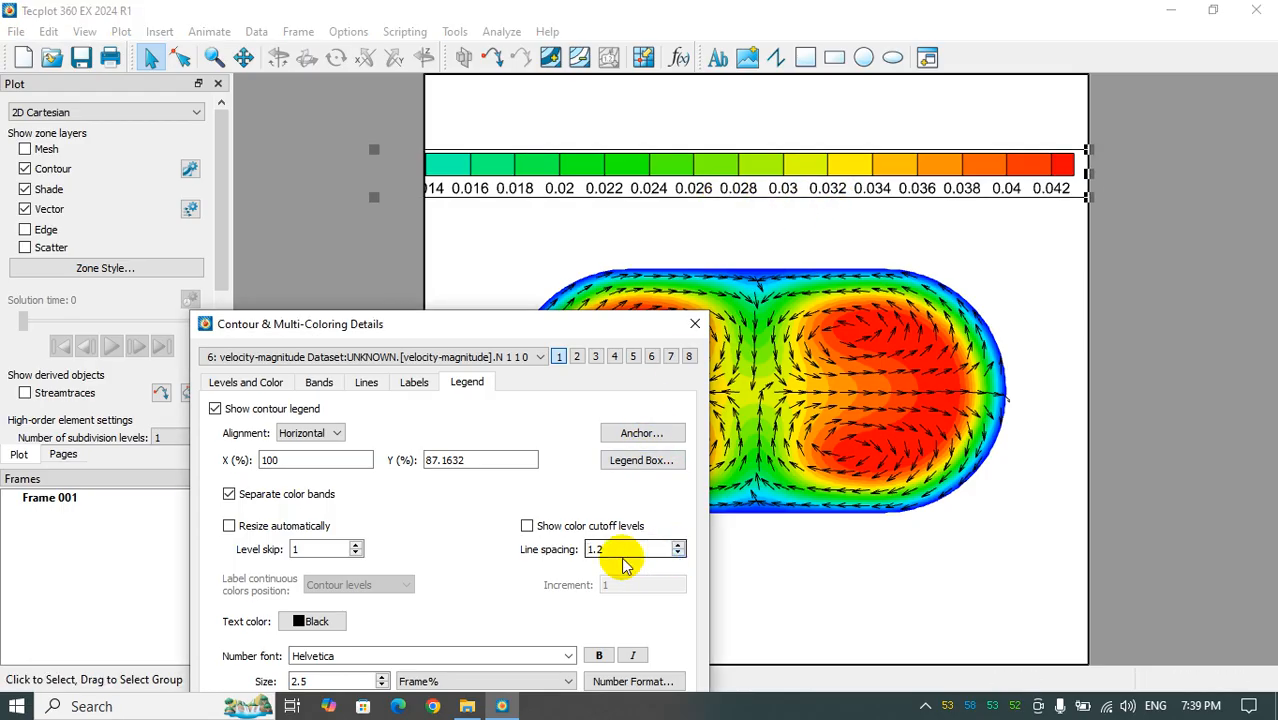
pyautogui.press('BackSpace')
pyautogui.press('BackSpace')
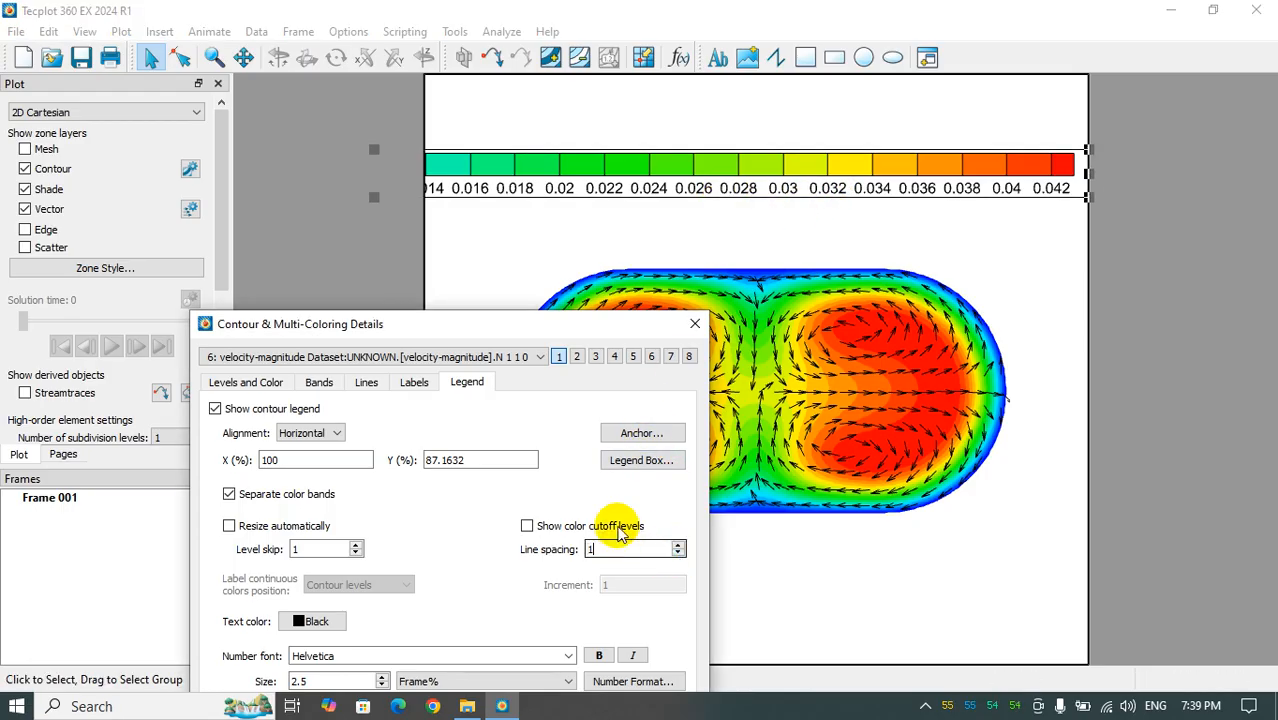
pyautogui.click(828, 200)
pyautogui.moveTo(515, 338); pyautogui.dragTo(537, 157)
pyautogui.click(340, 252)
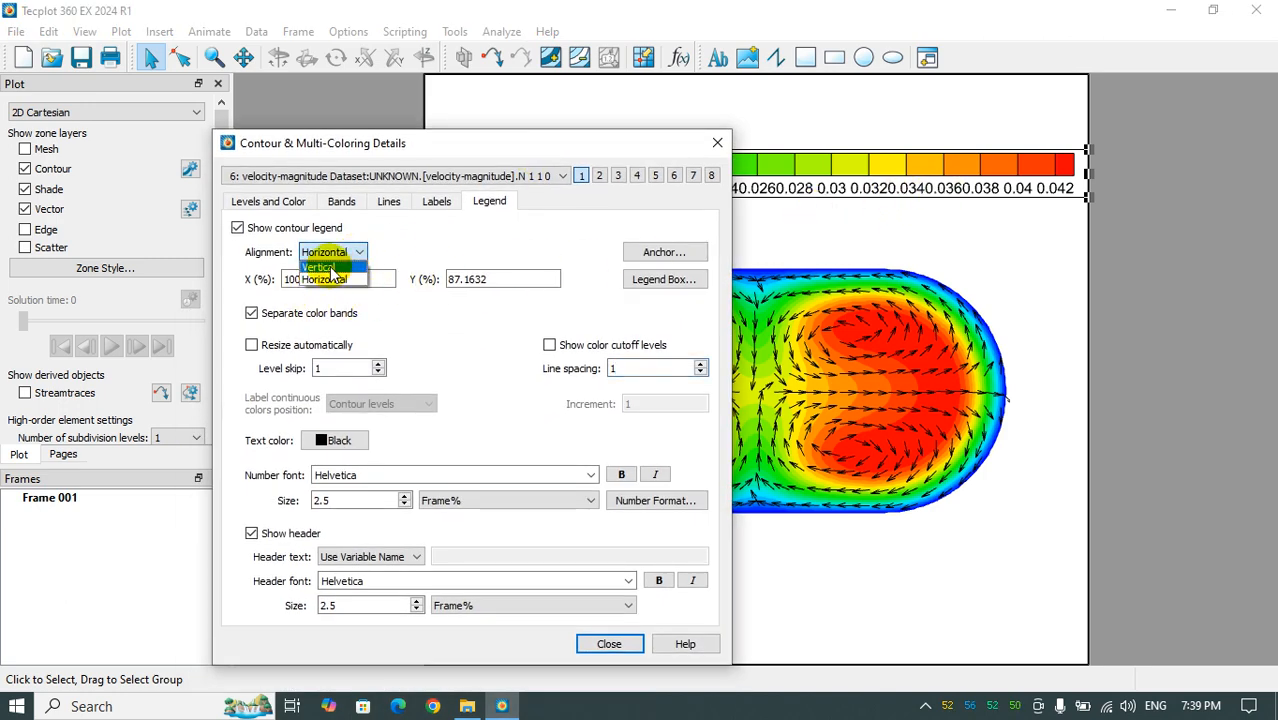
pyautogui.click(328, 268)
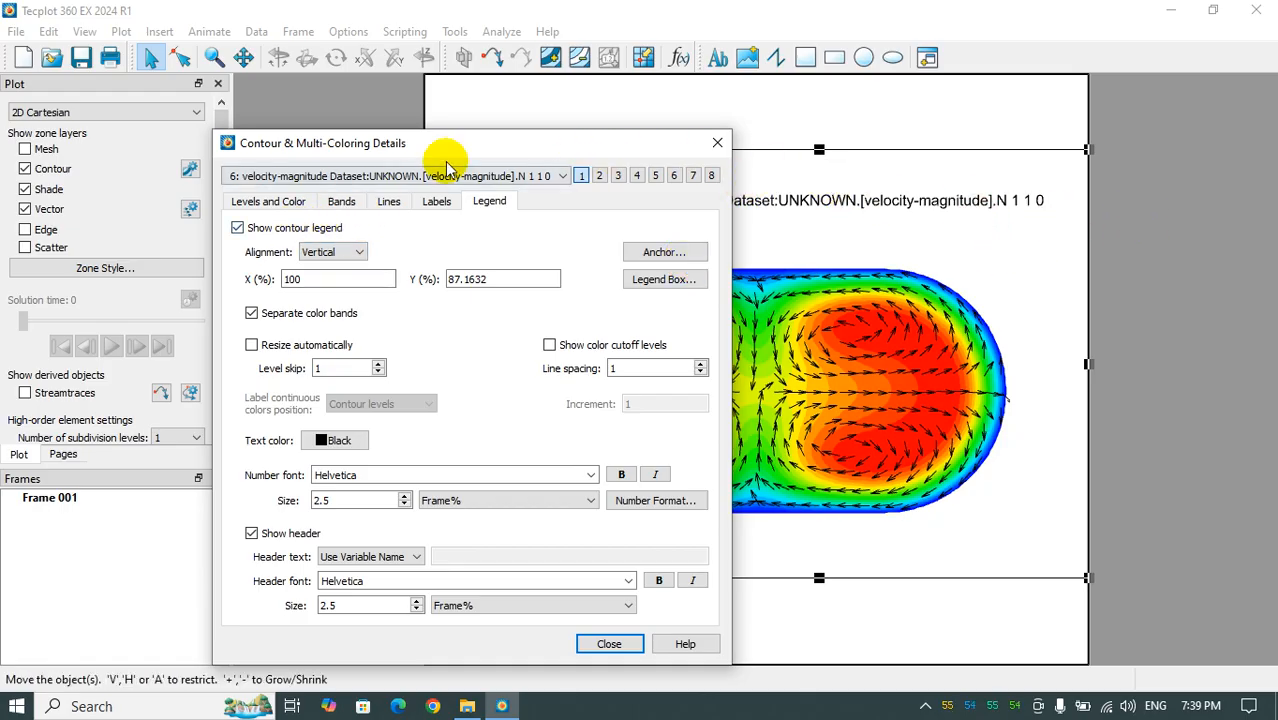
# - Hide the legend header and move the legend to about X 96.9%, Y 87.8% of the frame
pyautogui.click(251, 533)
pyautogui.moveTo(1030, 264); pyautogui.dragTo(1009, 260)
pyautogui.moveTo(569, 148); pyautogui.dragTo(320, 148)
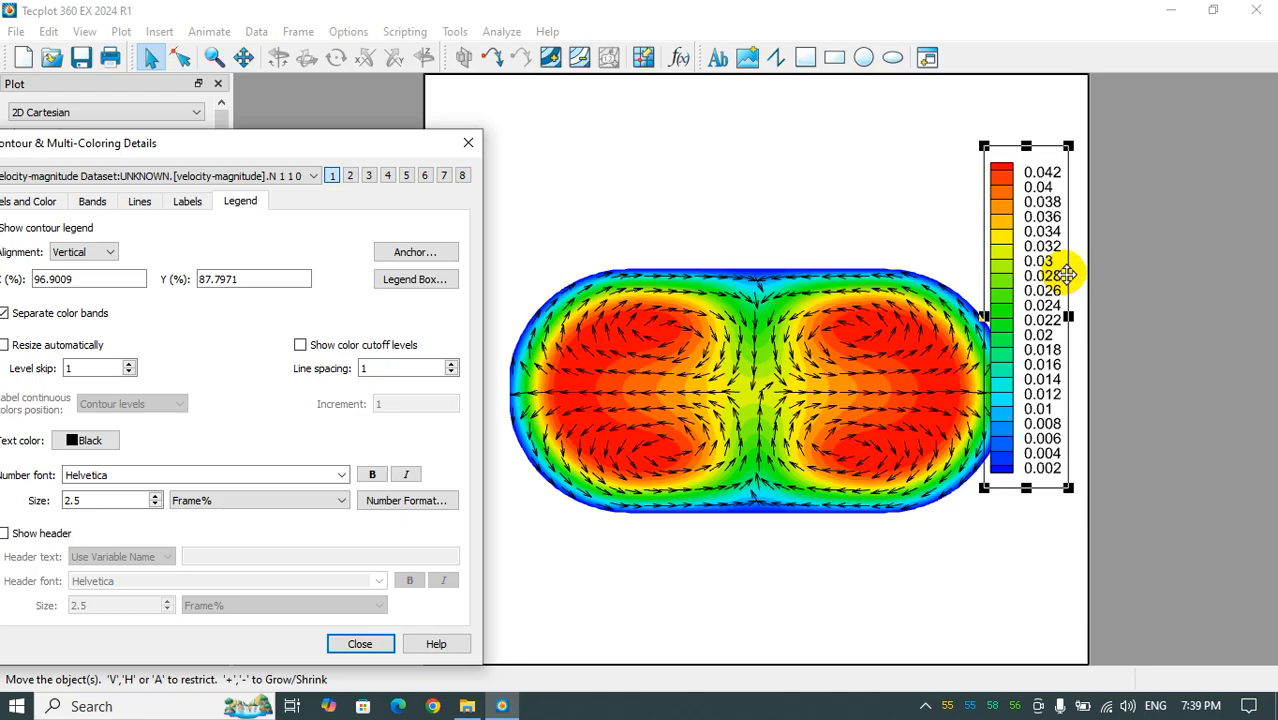
# - Shift the flow section slightly left so it clears the contour legend, and close the contour details
pyautogui.click(870, 376)
pyautogui.moveTo(796, 401); pyautogui.dragTo(760, 400, button='right')
pyautogui.click(468, 145)
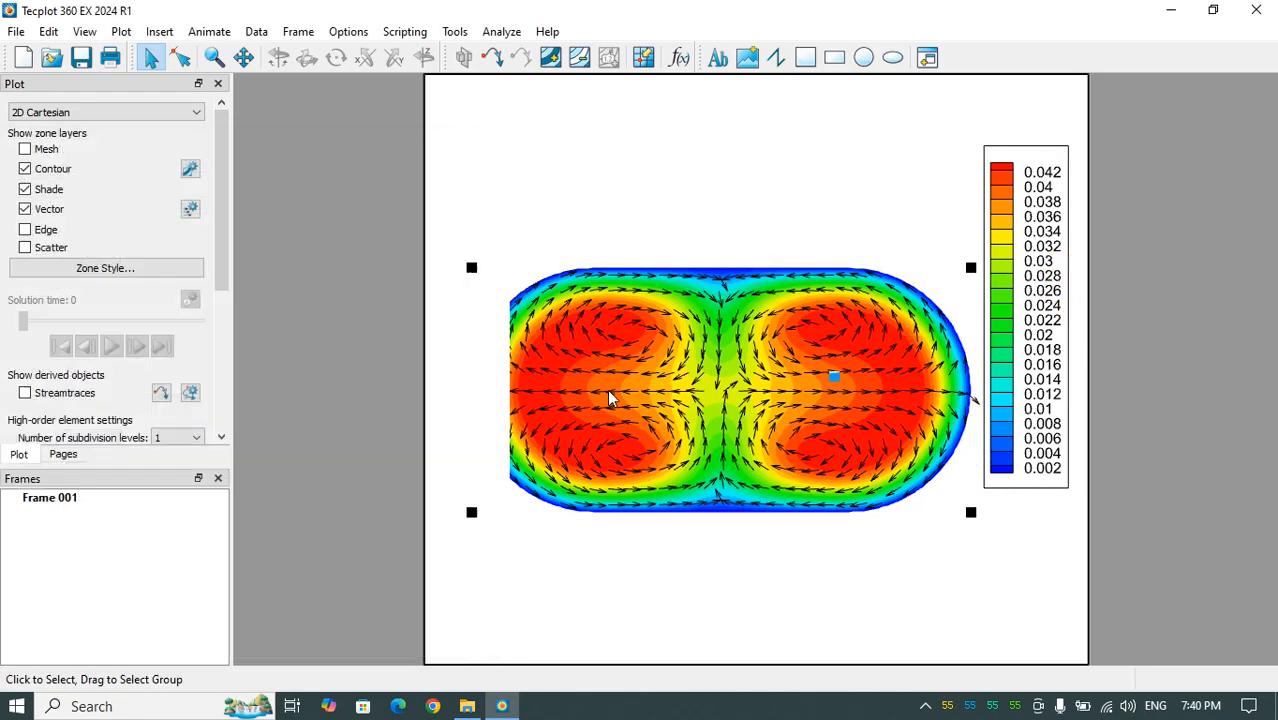
pyautogui.moveTo(607, 389)
pyautogui.mouseDown(button='right')
pyautogui.moveTo(657, 400)
pyautogui.moveTo(617, 398)
pyautogui.mouseUp(button='right')
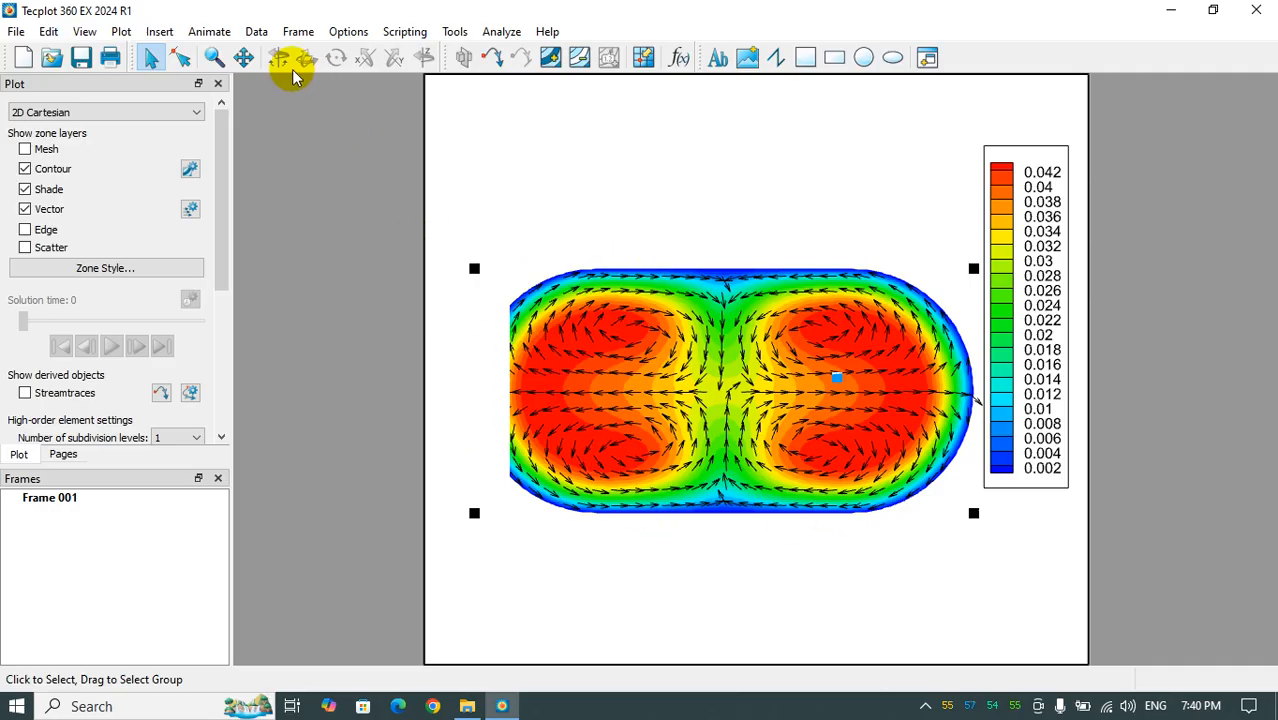
# - Enlarge the plot area by setting its viewport position to left 0, right 100 and top 100 percent, and lower its bottom limit
pyautogui.click(121, 31)
pyautogui.click(124, 36)
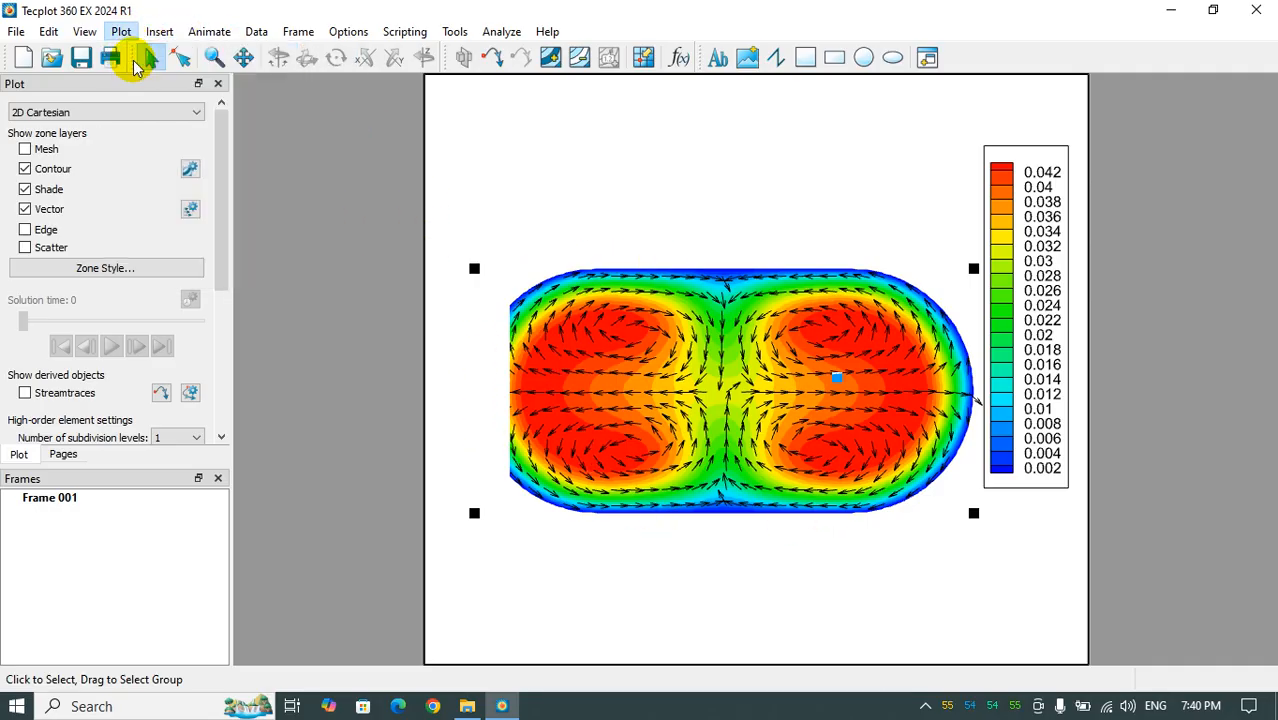
pyautogui.click(625, 196)
pyautogui.doubleClick(648, 243)
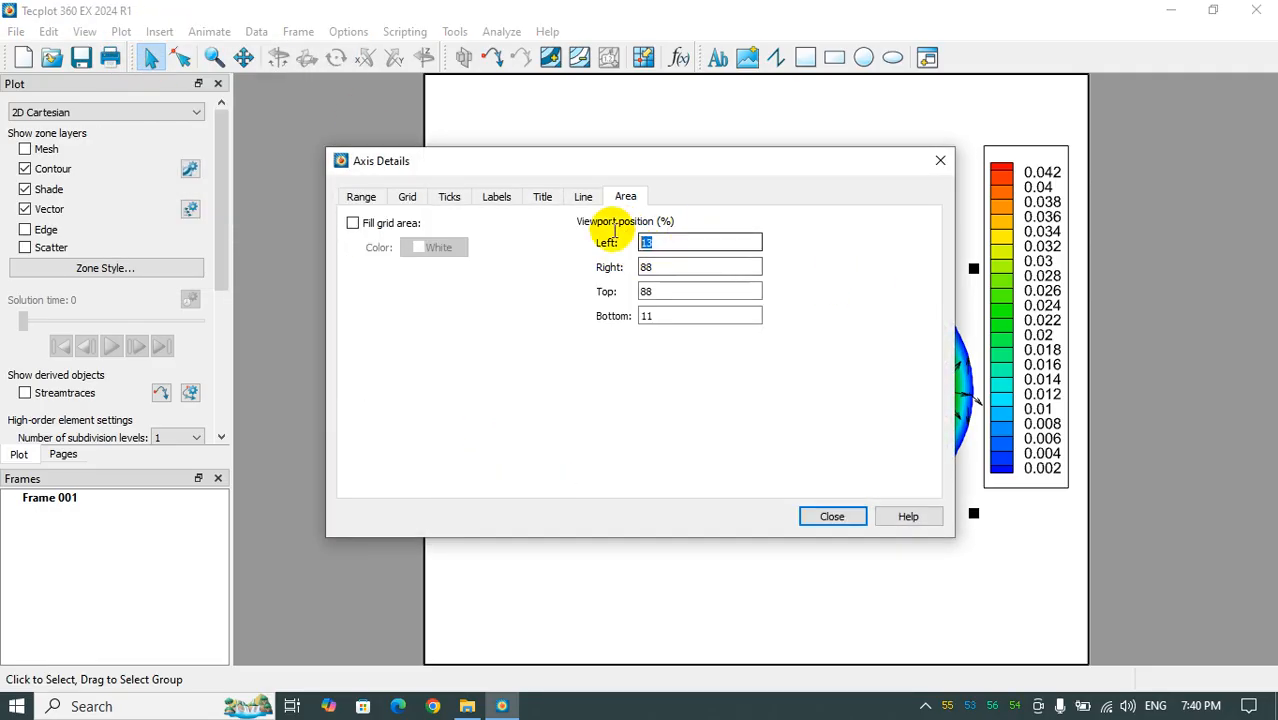
pyautogui.write('0')
pyautogui.doubleClick(681, 268)
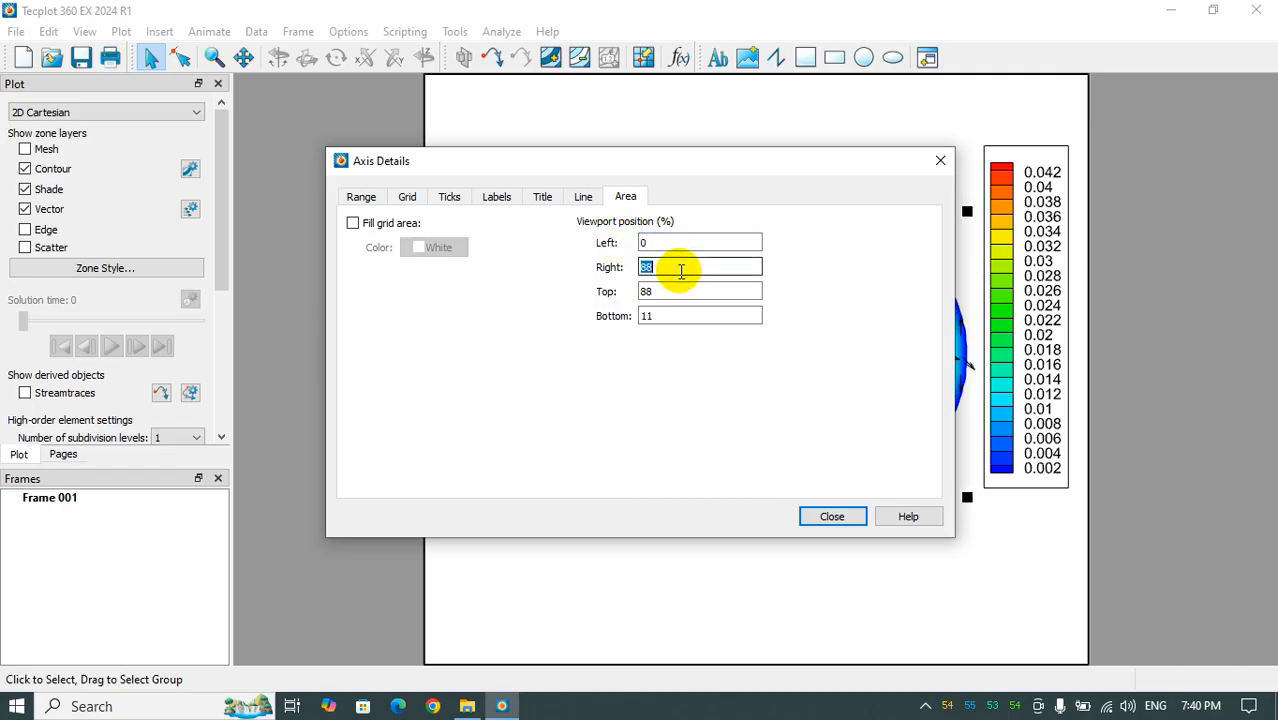
pyautogui.write('100')
pyautogui.click(686, 290)
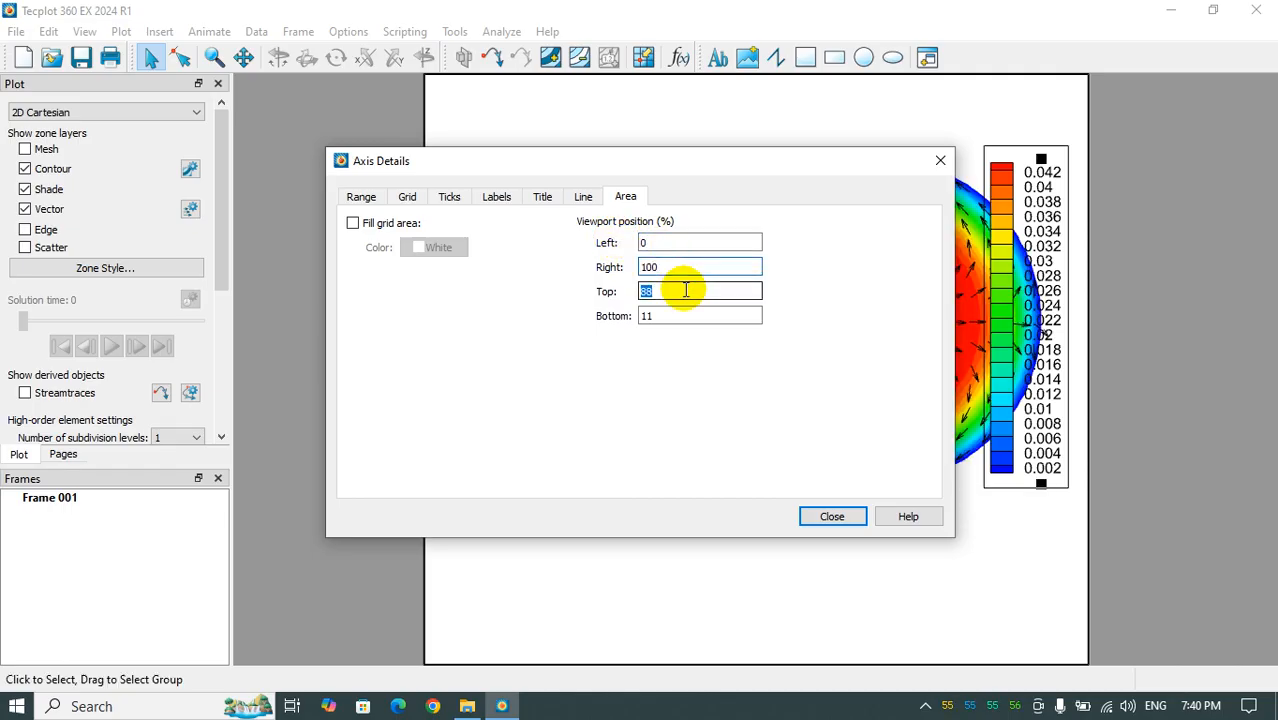
pyautogui.doubleClick(690, 318)
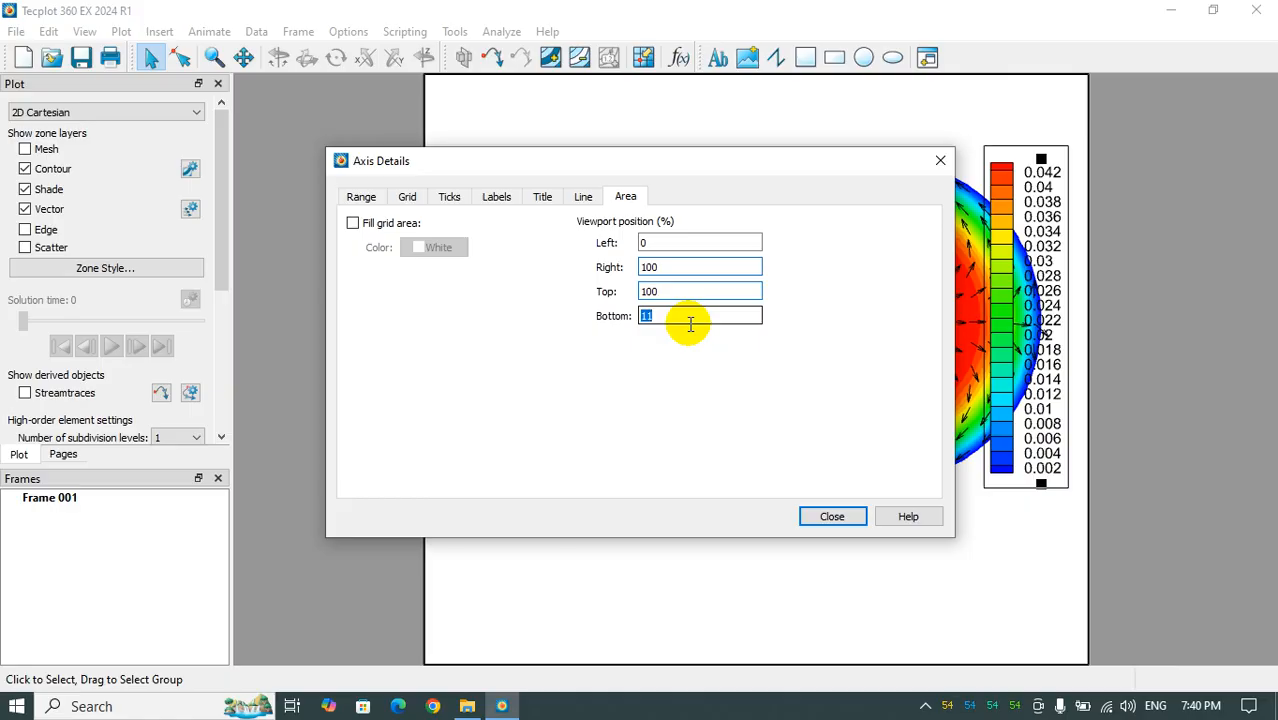
pyautogui.click(829, 516)
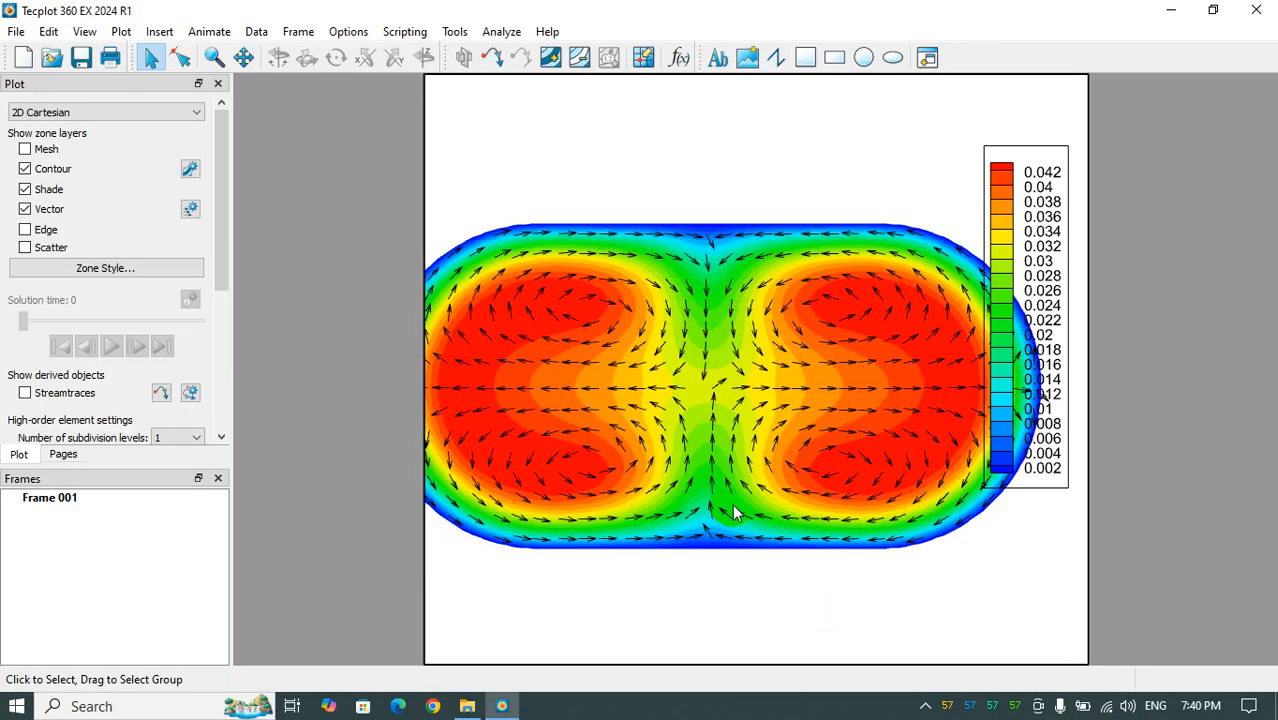
# - Fit the whole flow section inside the frame and move the contour legend against the frame's right edge, clear of the section
pyautogui.scroll(-5, 909, 389)
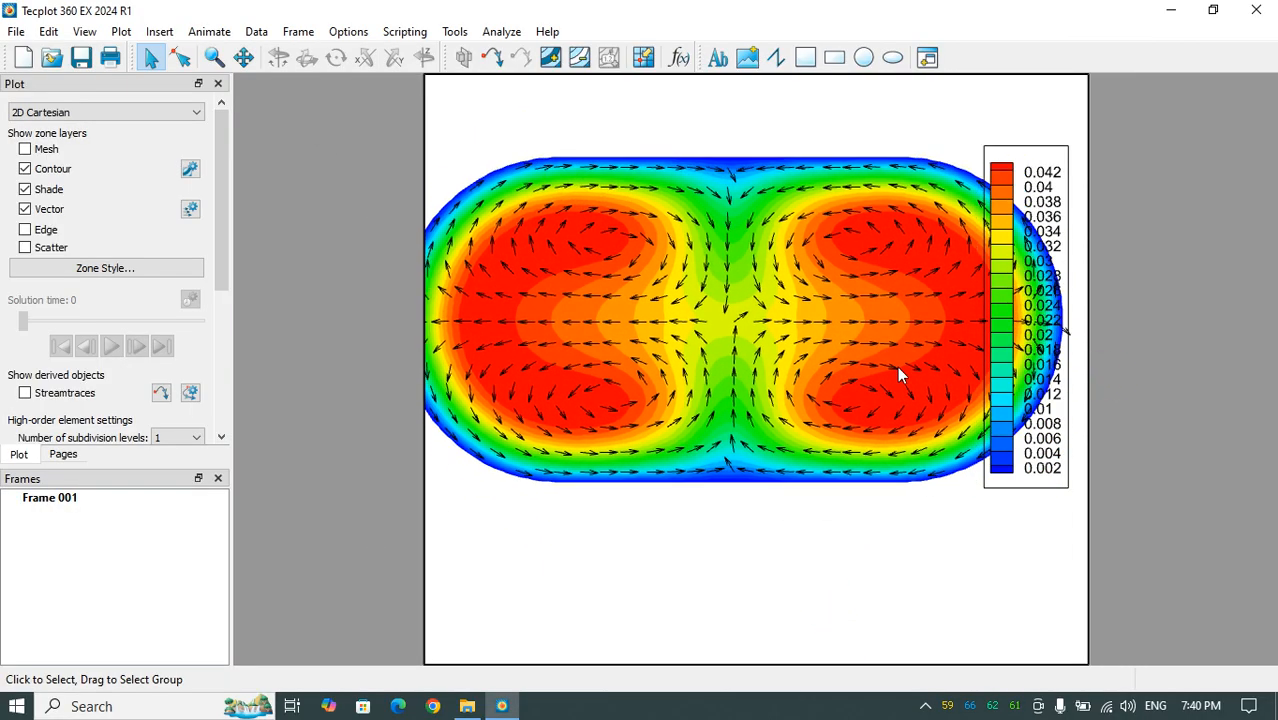
pyautogui.moveTo(1050, 423); pyautogui.dragTo(1070, 480)
pyautogui.moveTo(769, 461)
pyautogui.mouseDown(button='right')
pyautogui.moveTo(767, 444)
pyautogui.moveTo(758, 459)
pyautogui.mouseUp(button='right')
pyautogui.click(908, 606)
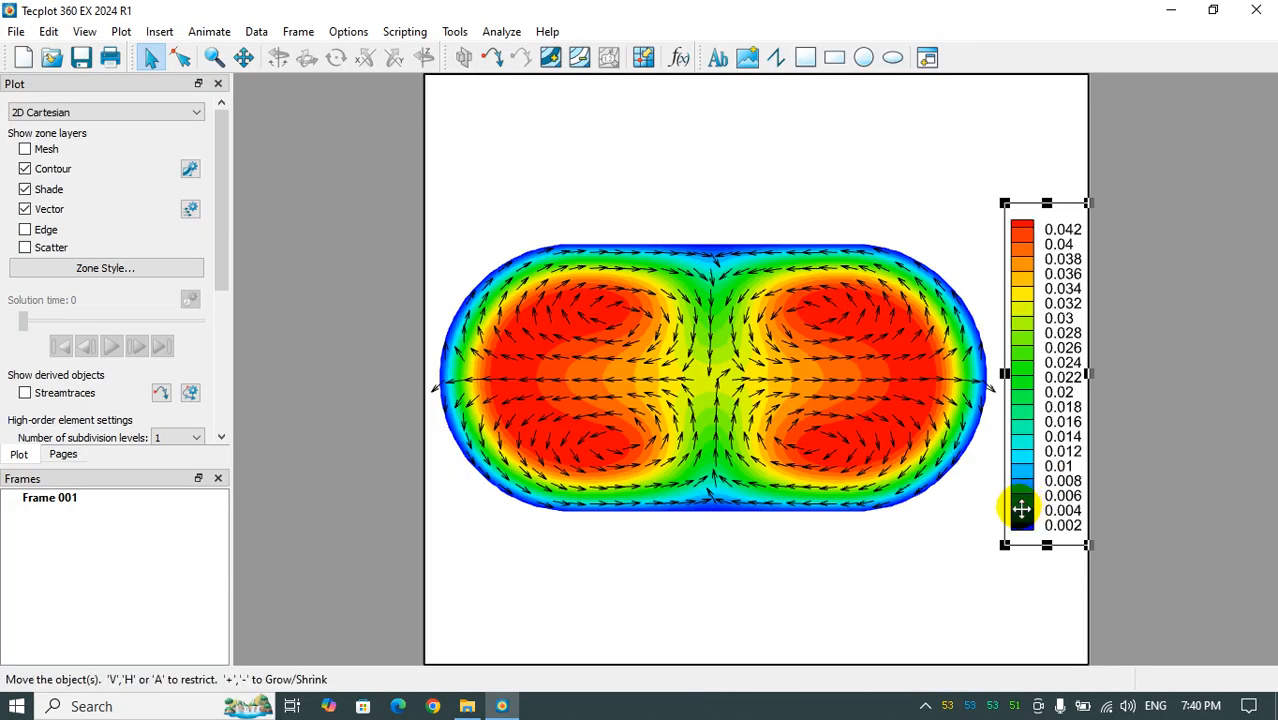
# - Increase the contour legend's line spacing and nudge the legend inward from the frame's right edge
pyautogui.doubleClick(1021, 509)
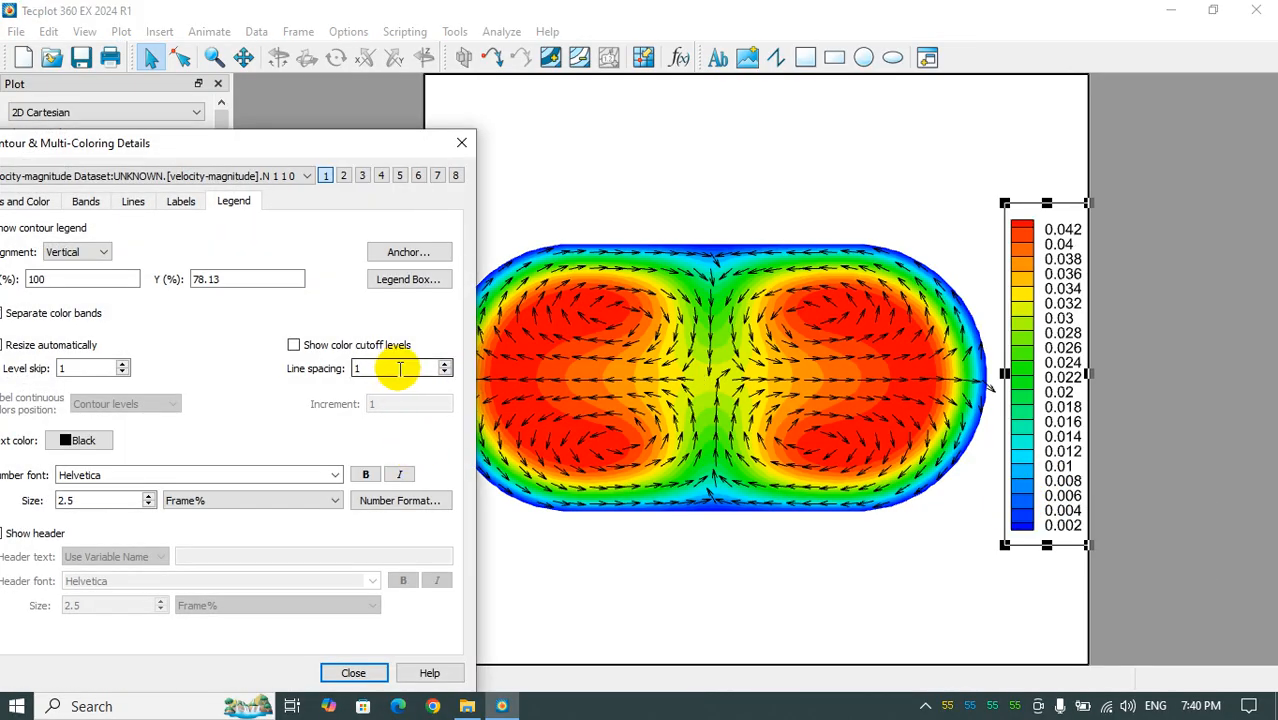
pyautogui.click(314, 671)
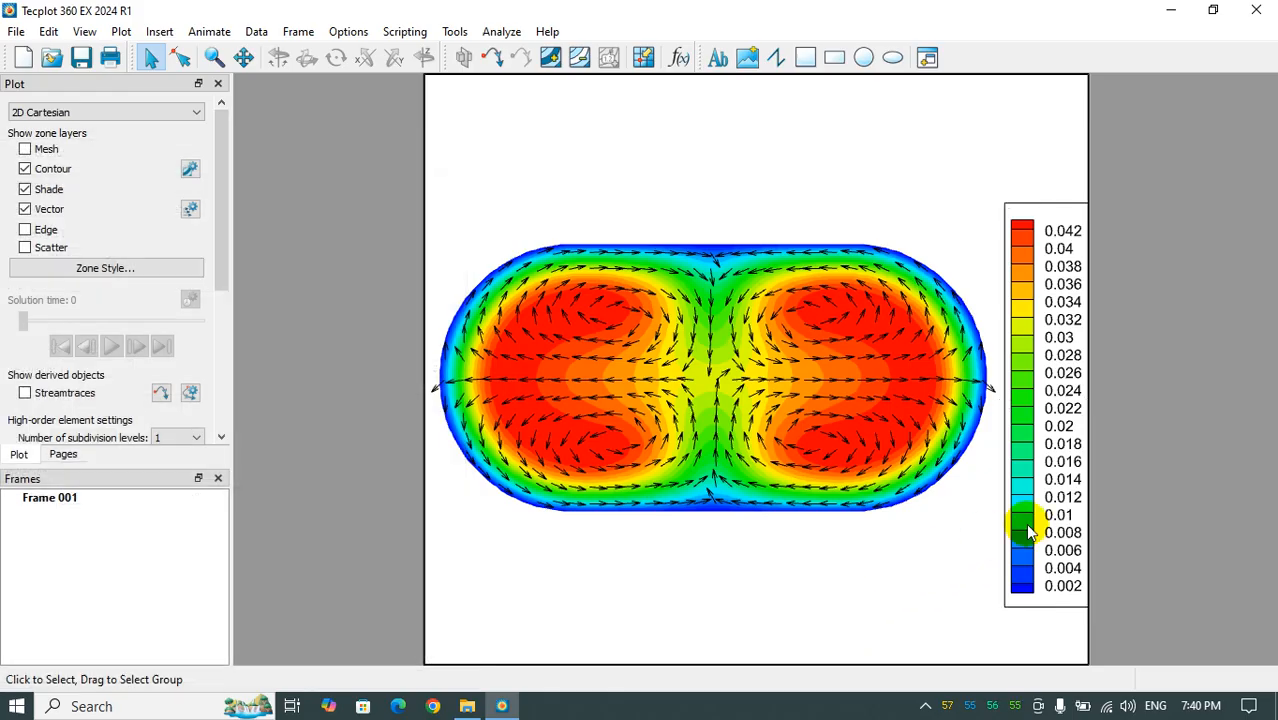
pyautogui.moveTo(1035, 531); pyautogui.dragTo(1029, 521)
pyautogui.click(912, 588)
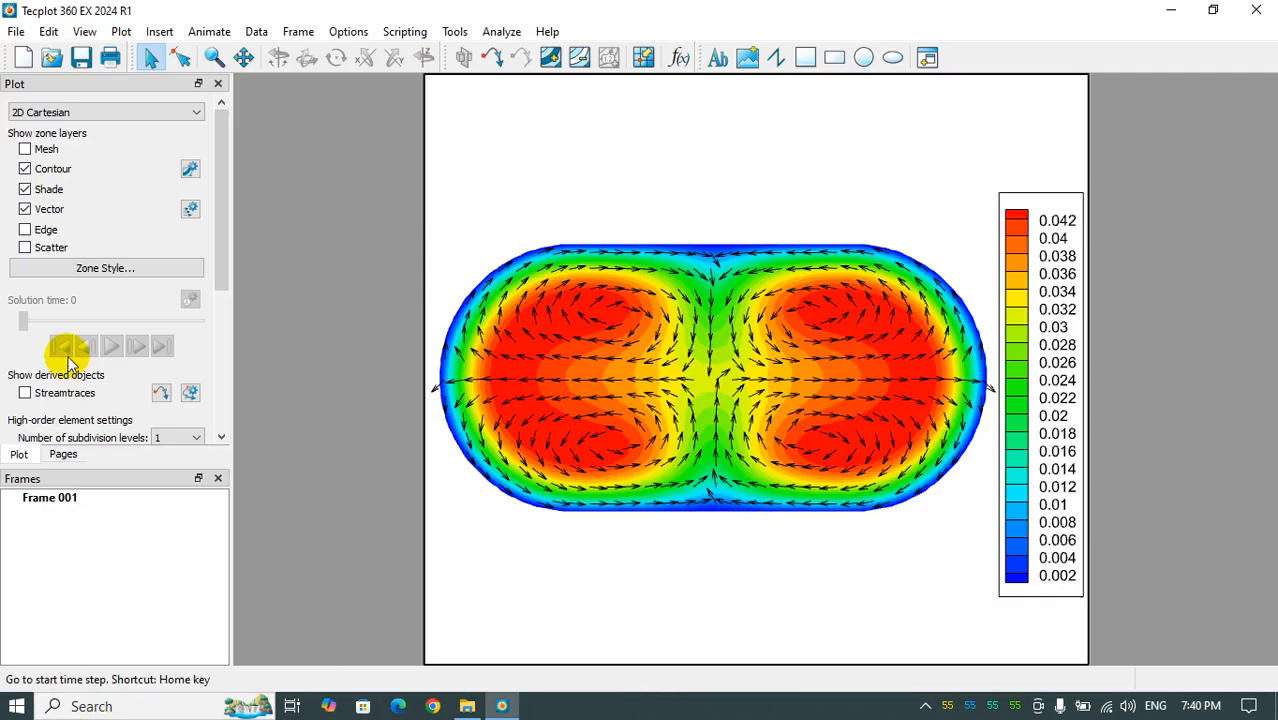
# - Hide the contour and vector layers, enable streamtraces, and keep their details at hand beside the flow section
pyautogui.click(25, 168)
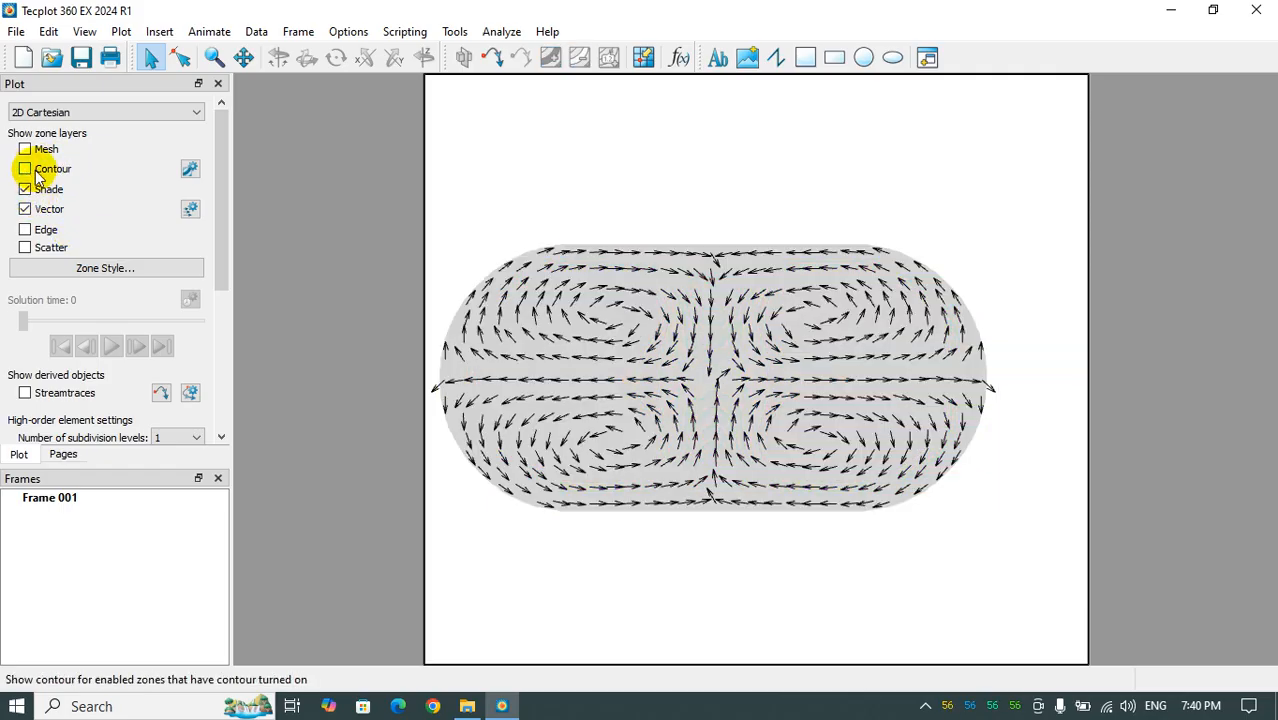
pyautogui.click(27, 208)
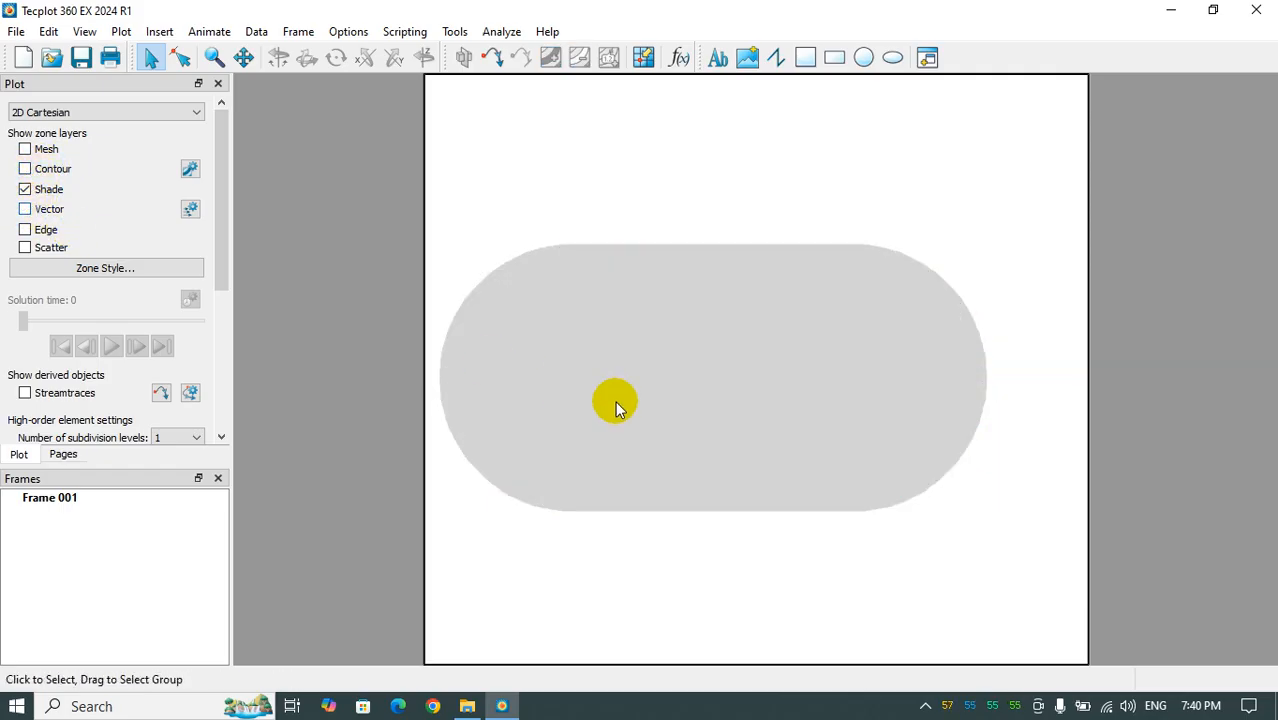
pyautogui.click(122, 33)
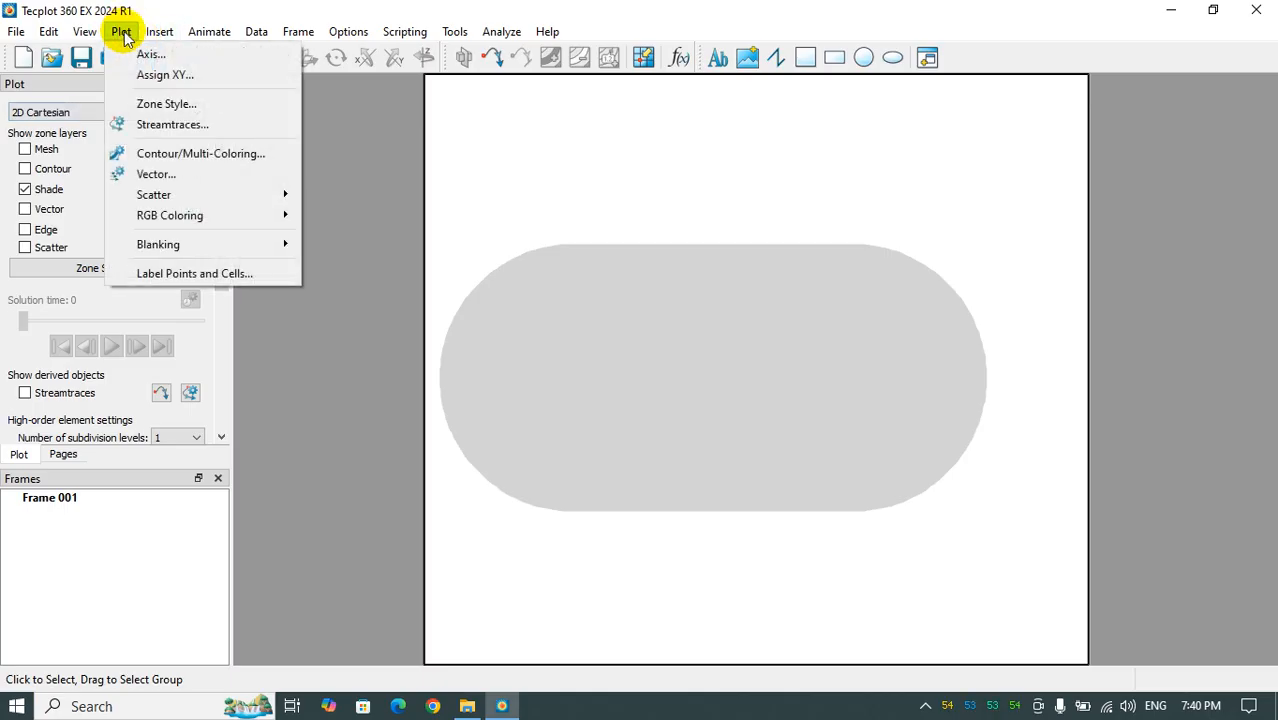
pyautogui.click(158, 124)
pyautogui.click(375, 182)
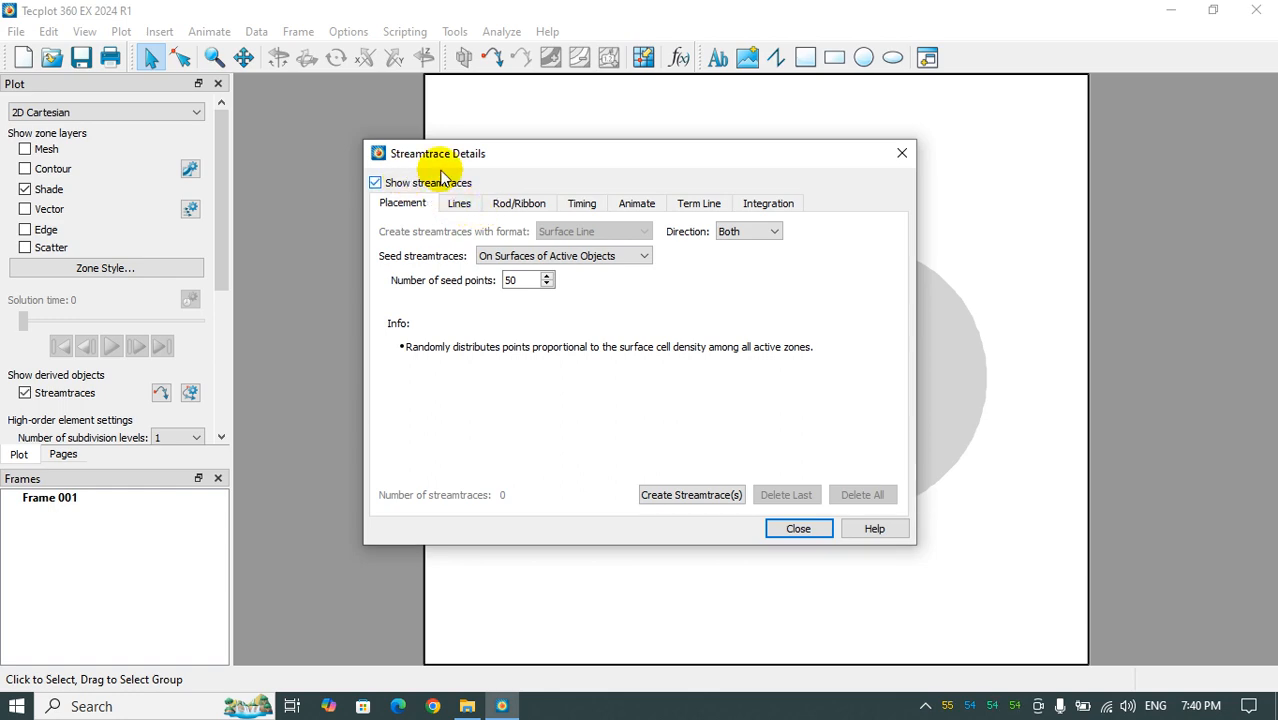
pyautogui.moveTo(465, 154); pyautogui.dragTo(195, 131)
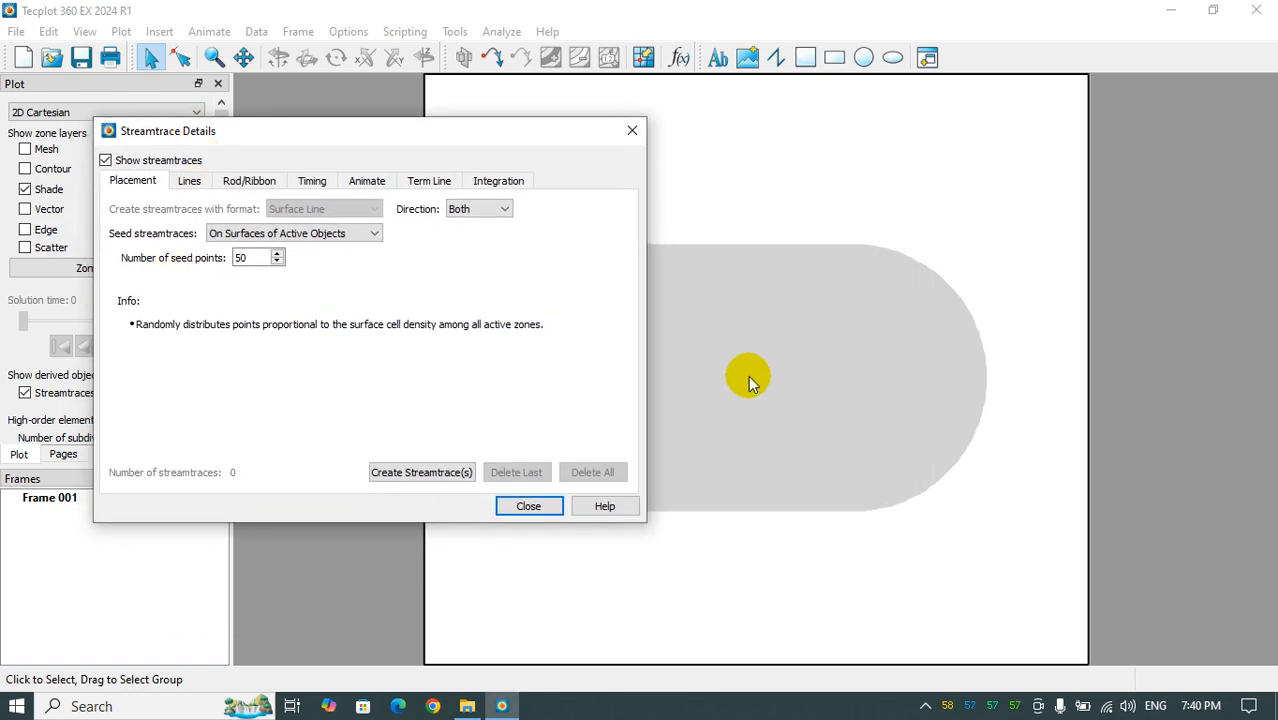
pyautogui.moveTo(402, 140); pyautogui.dragTo(322, 136)
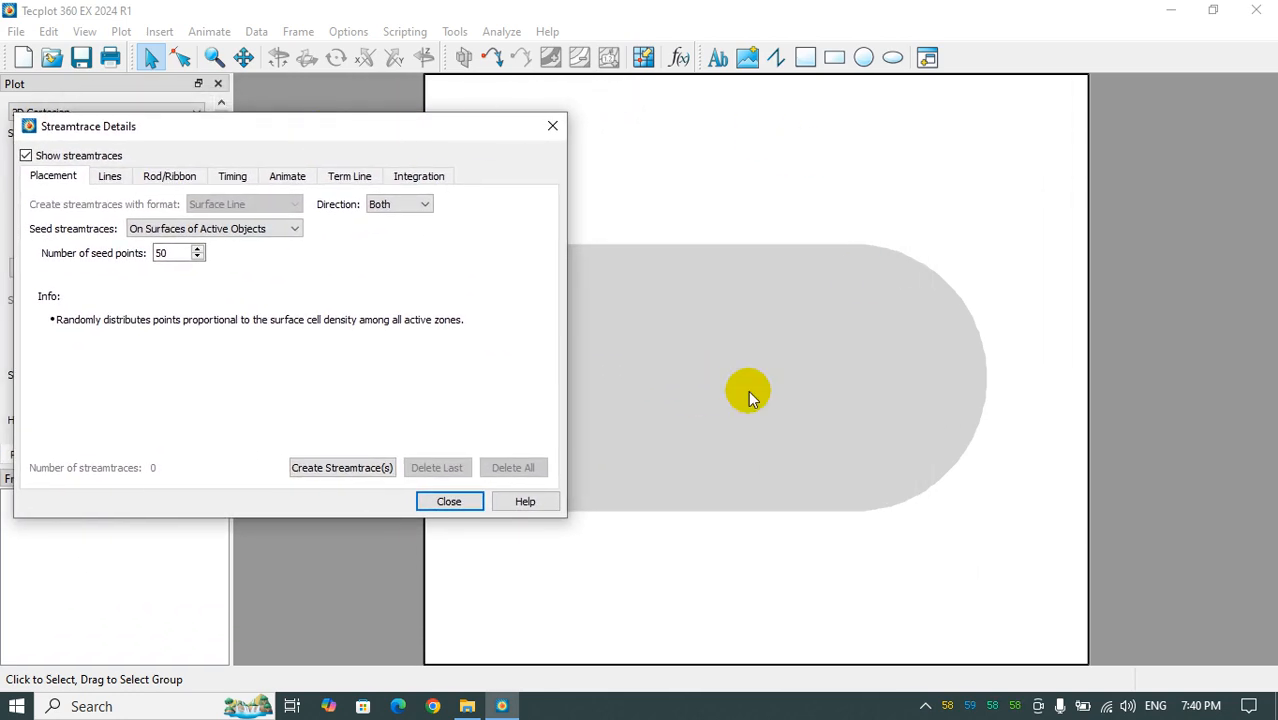
# - Place a streamtrace in the upper-right vortex with the streamtrace placement tool and set the maximum integration steps to 500
pyautogui.click(489, 64)
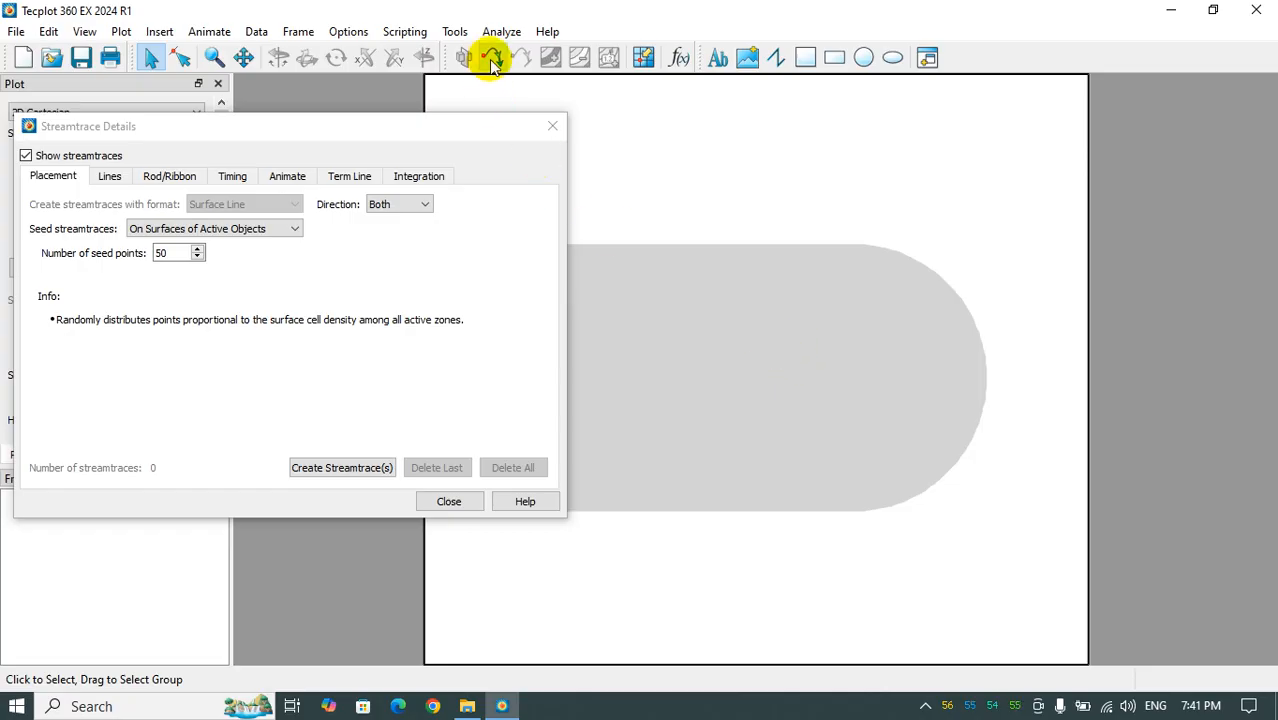
pyautogui.click(491, 60)
pyautogui.click(829, 355)
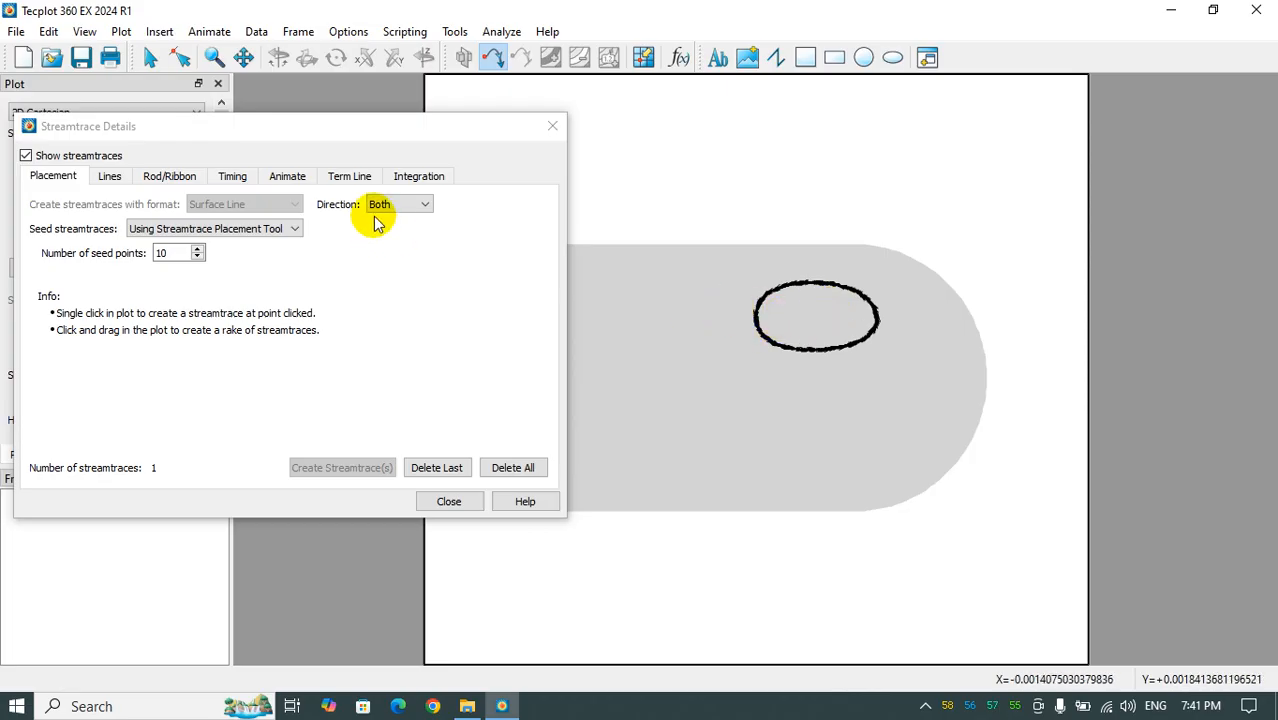
pyautogui.click(415, 175)
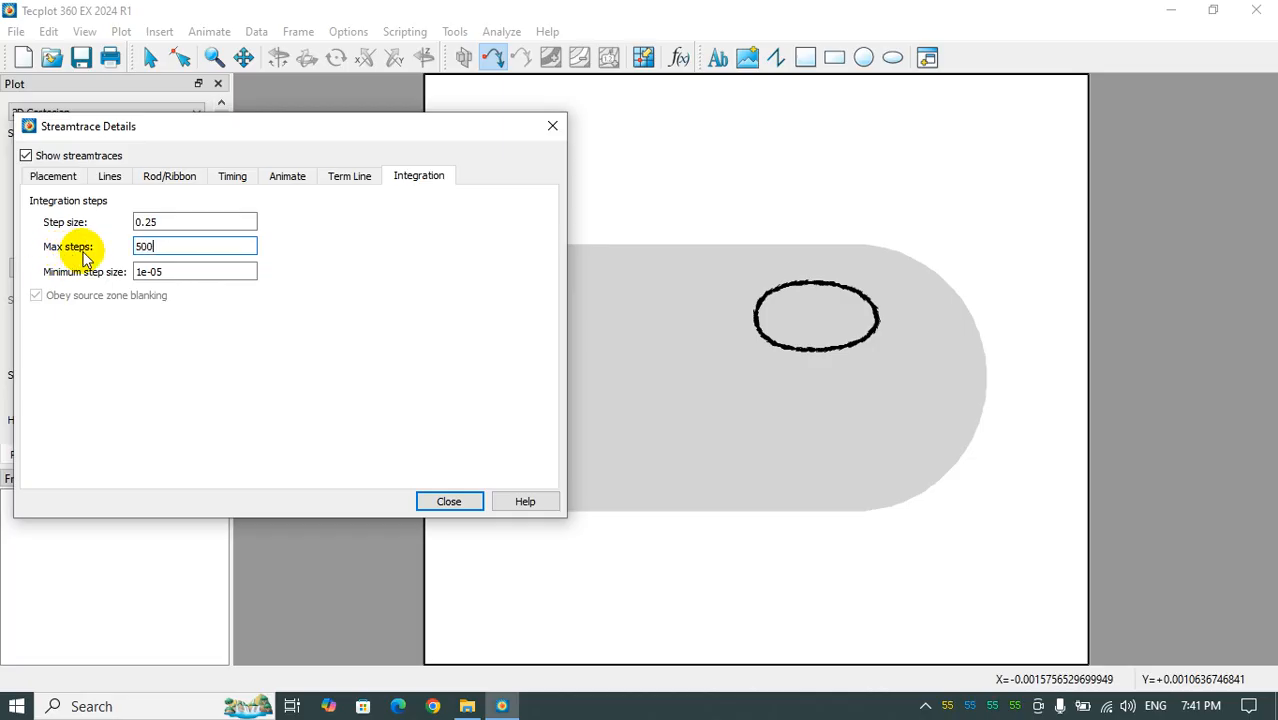
pyautogui.click(378, 364)
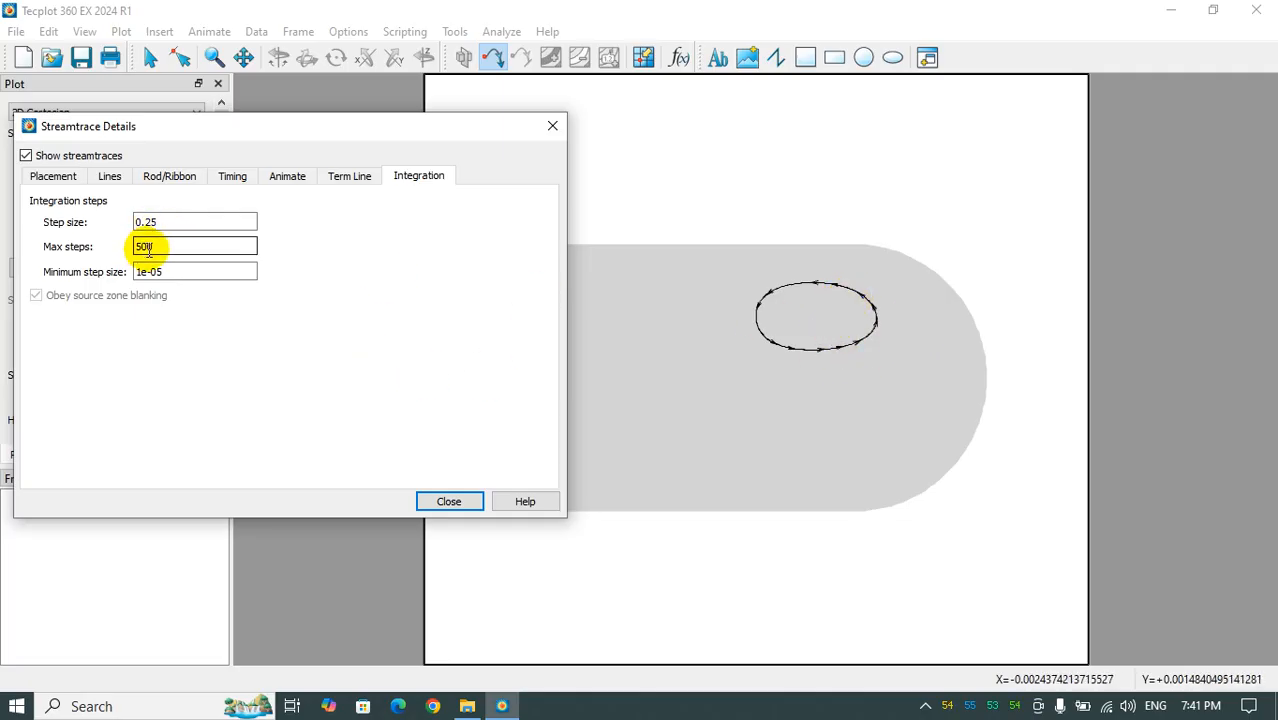
# - Add streamtraces inside the upper-right vortex and fill the lower-right vortex with nested ones from its outer boundary to its core
pyautogui.click(856, 305)
pyautogui.click(819, 316)
pyautogui.click(824, 415)
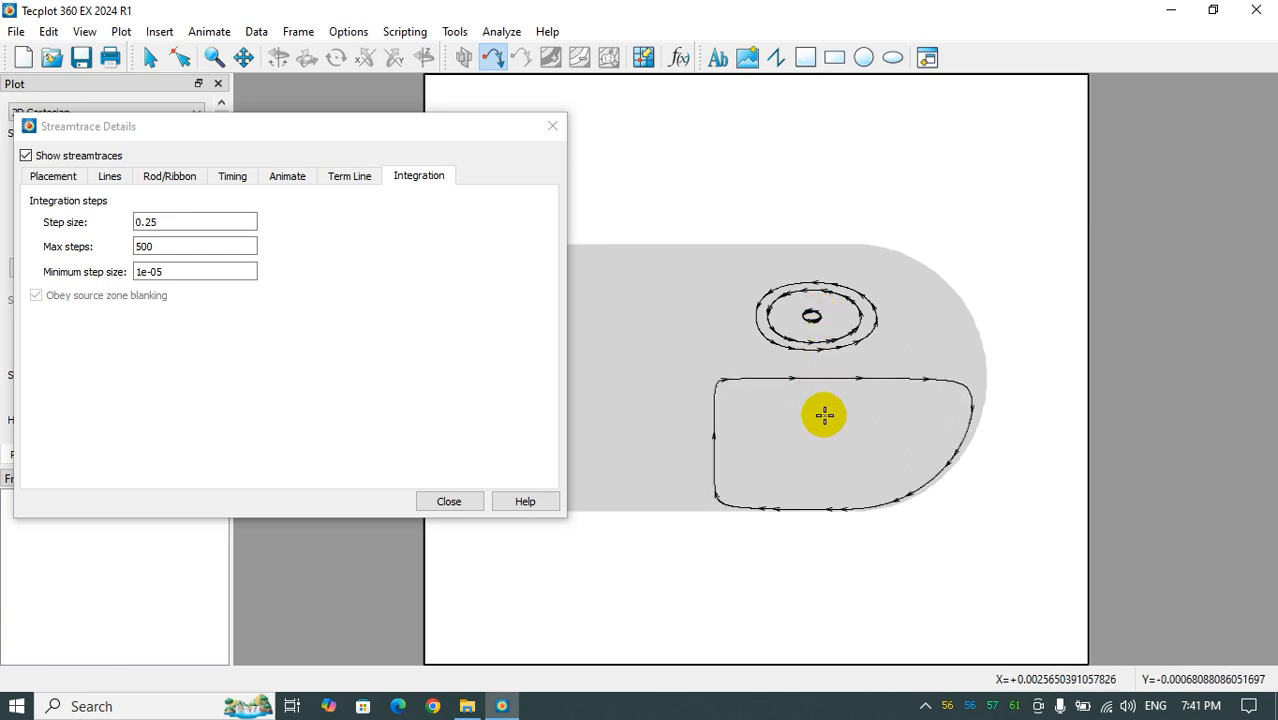
pyautogui.click(812, 416)
pyautogui.click(770, 490)
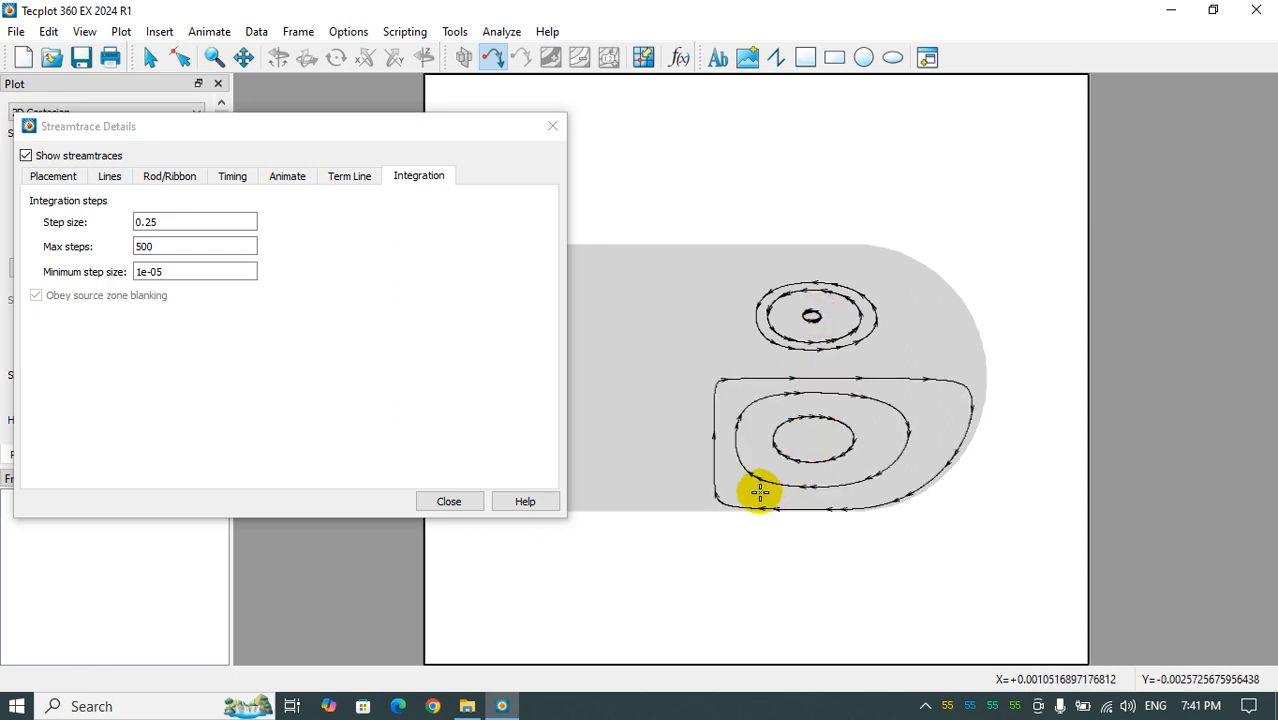
pyautogui.click(760, 492)
pyautogui.click(759, 460)
pyautogui.click(814, 441)
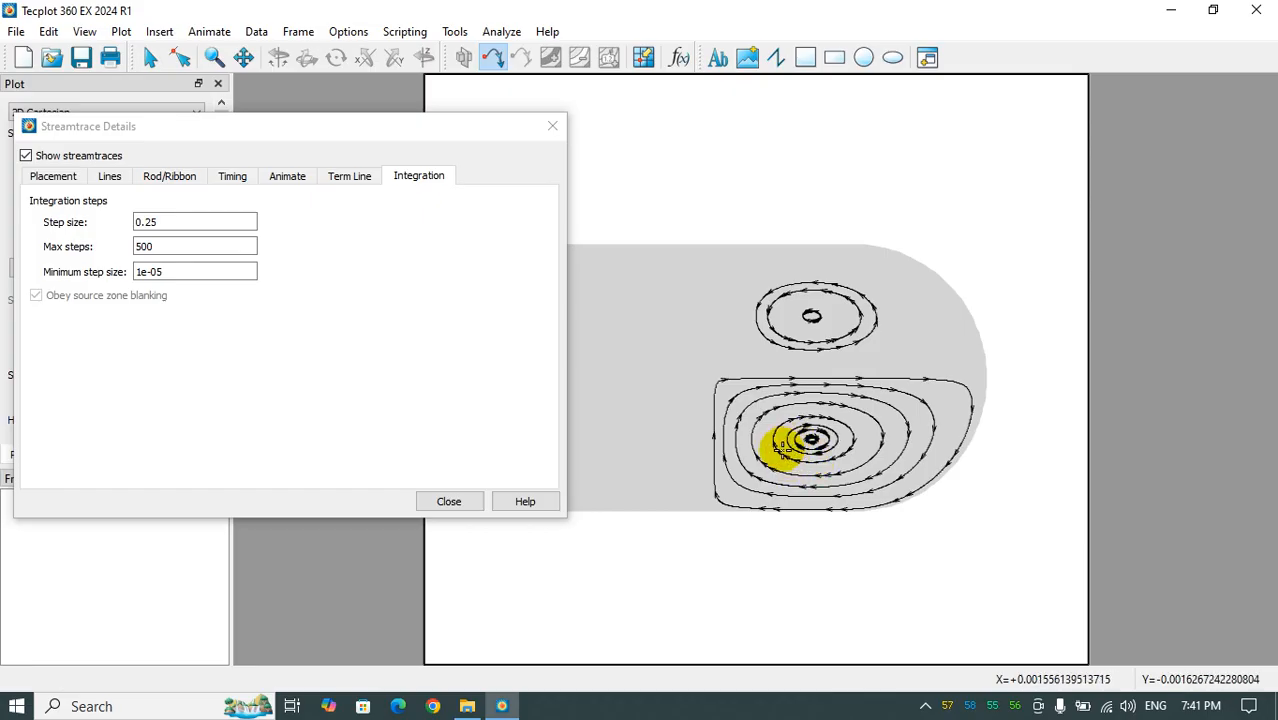
# - Place nested streamtraces in the upper-left vortex, from near its outer boundary to its core
pyautogui.click(681, 362)
pyautogui.click(653, 337)
pyautogui.click(619, 310)
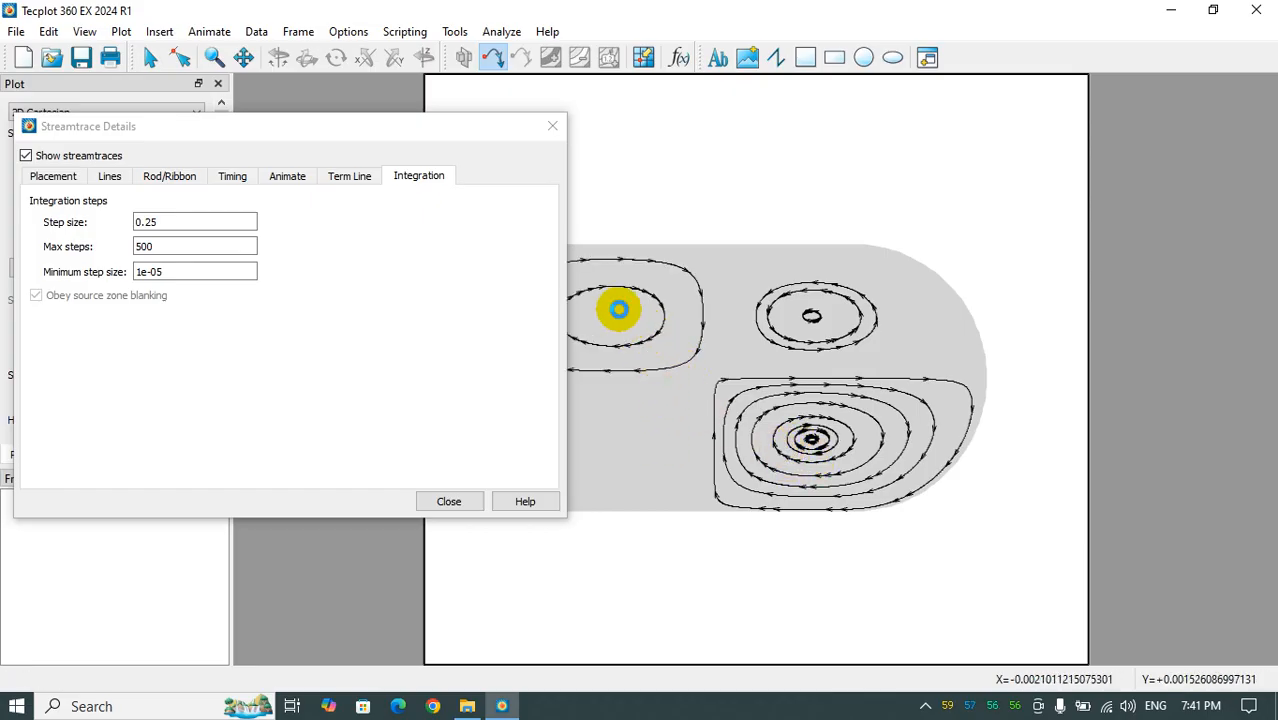
pyautogui.moveTo(462, 131); pyautogui.dragTo(1110, 572)
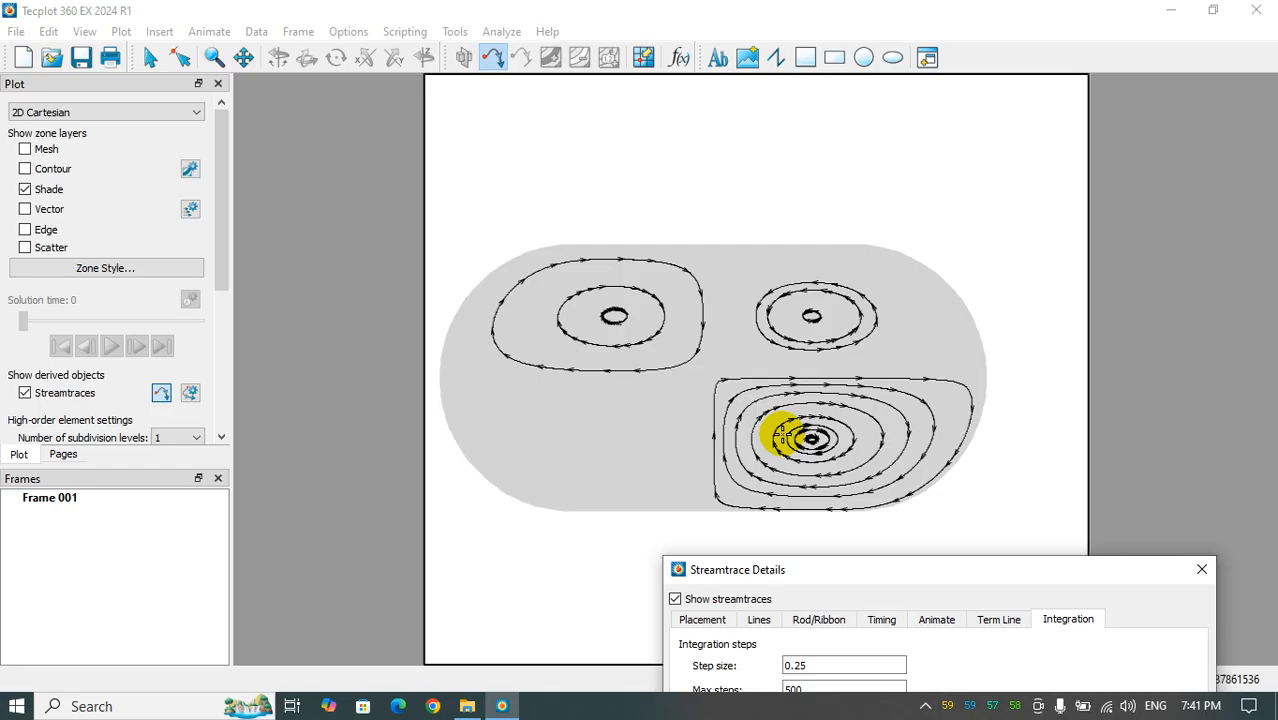
pyautogui.click(675, 346)
# - Place nested streamtraces in the lower-left vortex, from its core out towards the curved wall
pyautogui.click(672, 395)
pyautogui.click(676, 436)
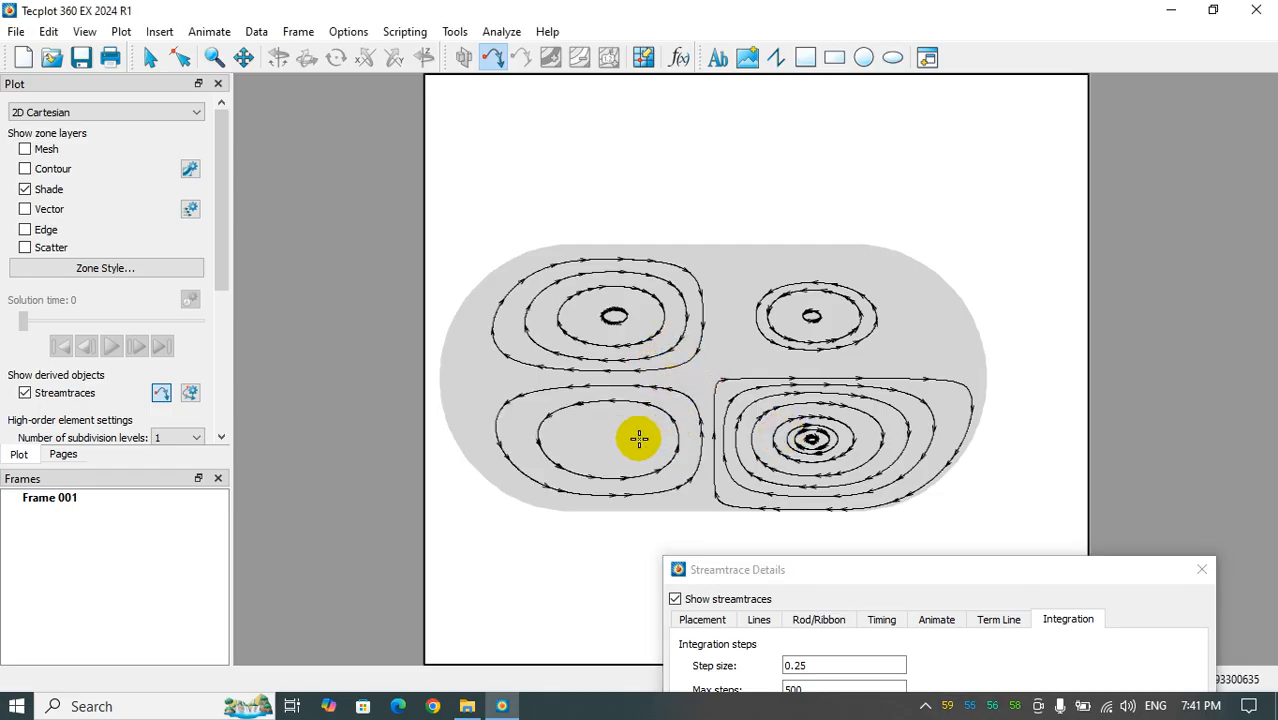
pyautogui.click(601, 440)
pyautogui.click(535, 438)
pyautogui.click(508, 434)
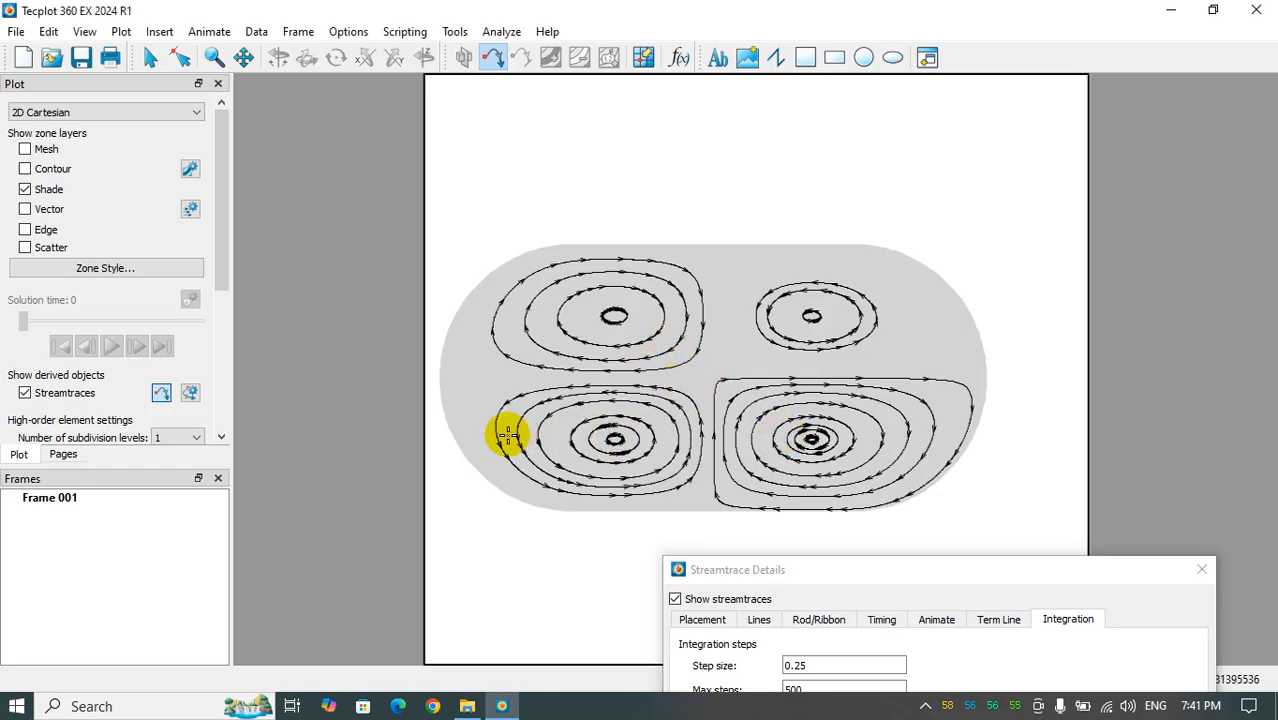
pyautogui.click(476, 408)
# - Fill the remaining gaps in the upper vortices and along the section's curved walls with additional streamtraces
pyautogui.click(464, 348)
pyautogui.click(745, 358)
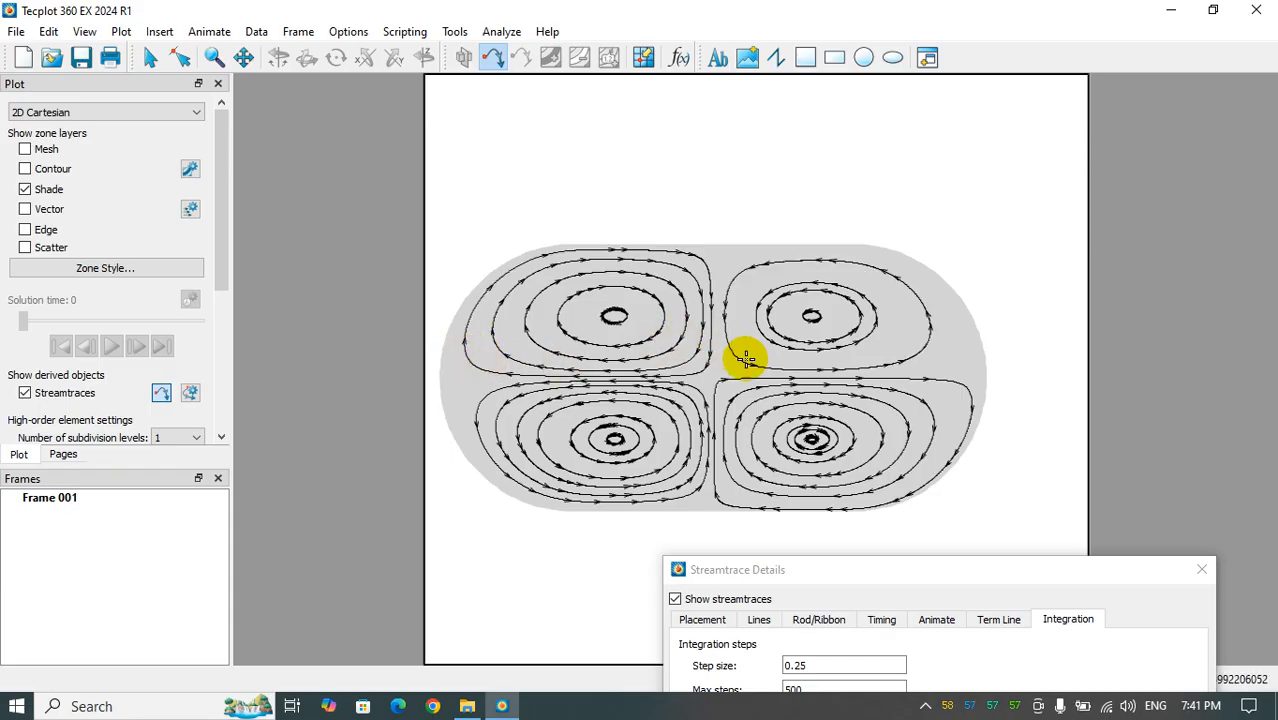
pyautogui.click(740, 354)
pyautogui.click(722, 360)
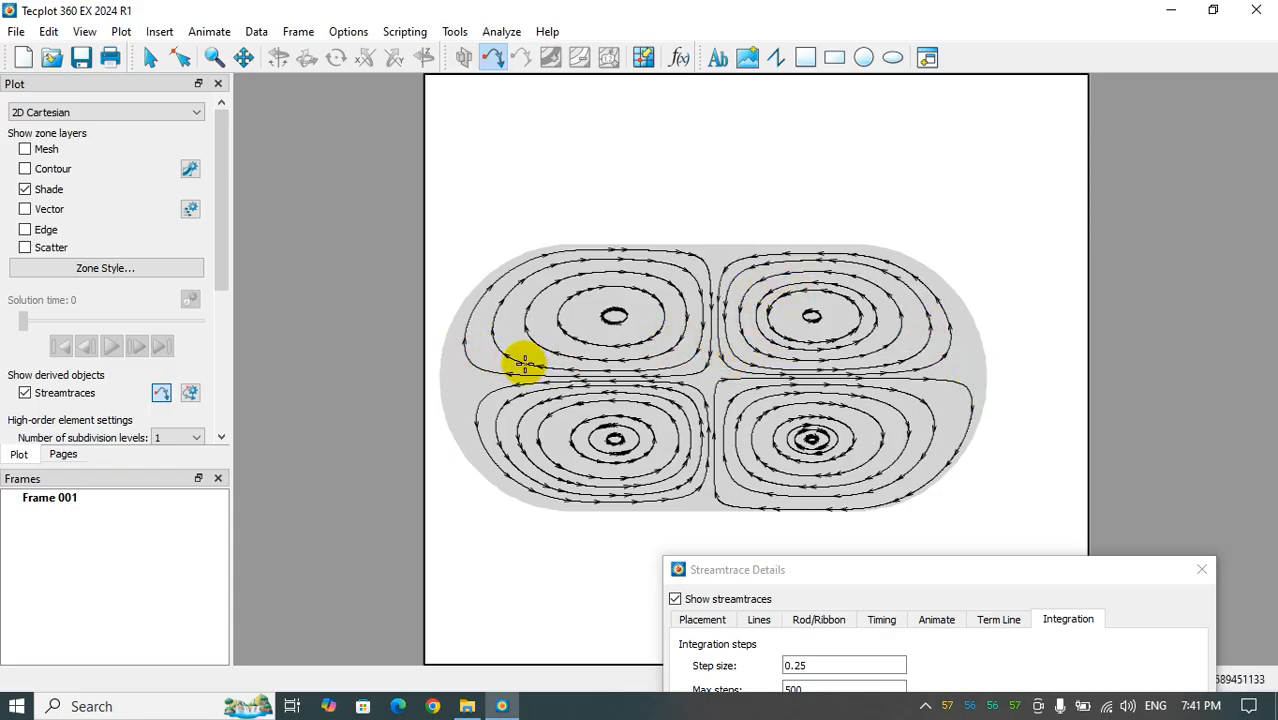
pyautogui.click(585, 316)
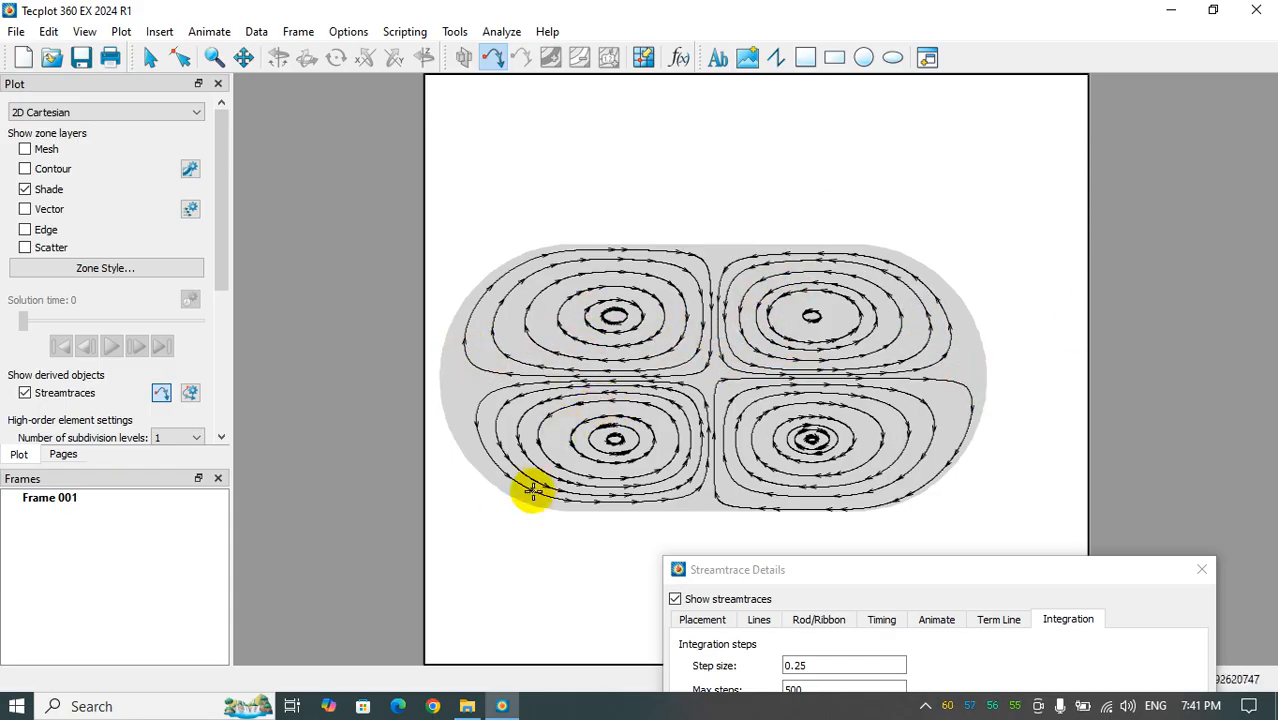
pyautogui.click(450, 396)
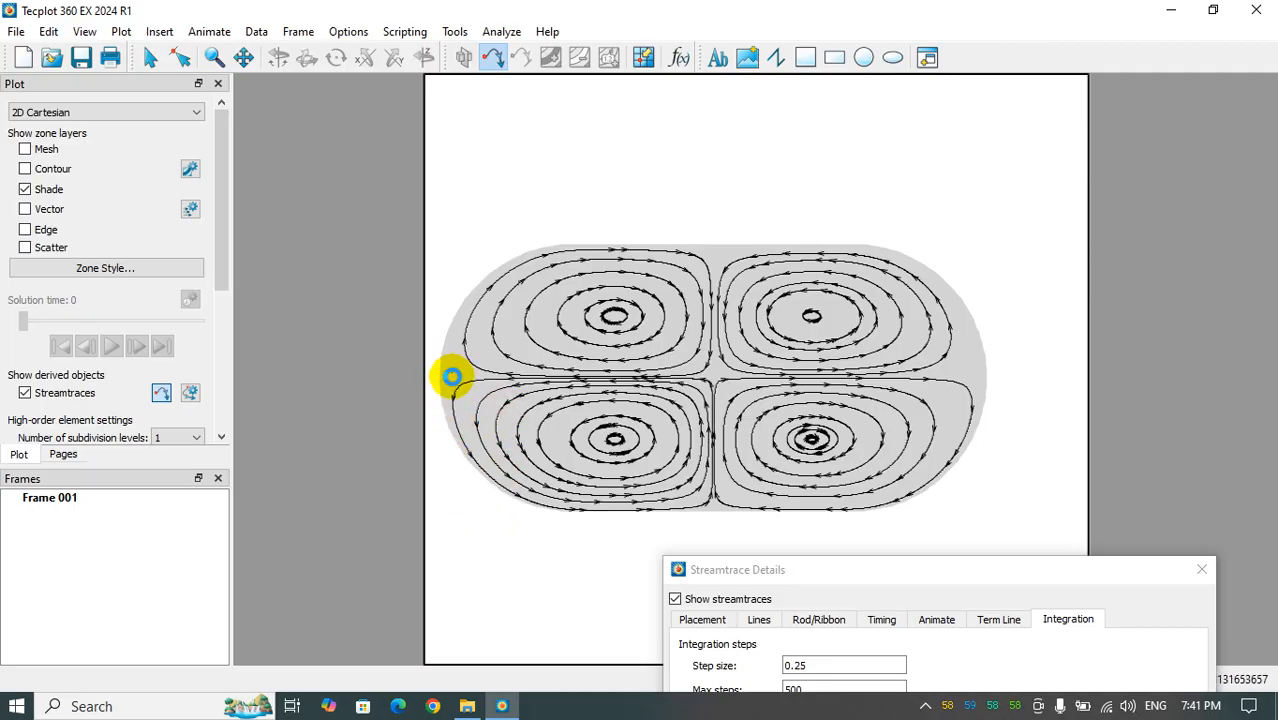
pyautogui.click(452, 377)
pyautogui.click(968, 361)
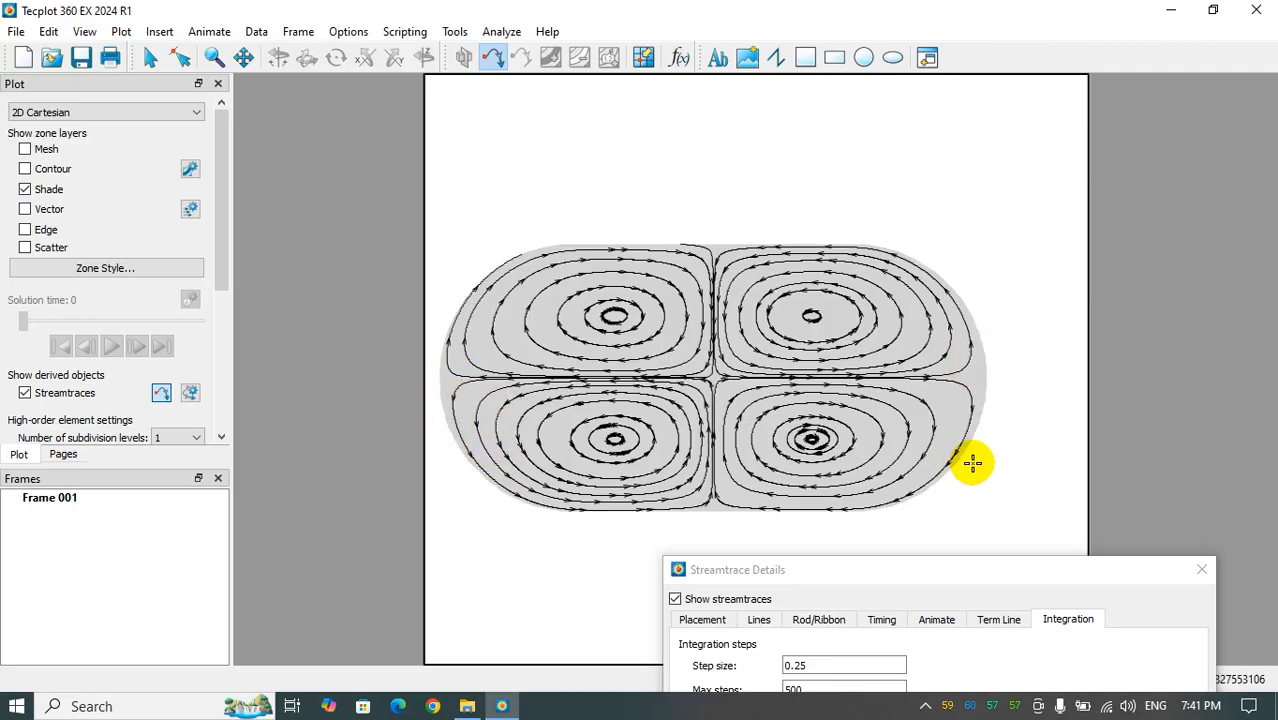
# - Review the streamtrace detail settings for placement, lines, rod/ribbon, timing, animation, termination line and integration
pyautogui.moveTo(894, 569); pyautogui.dragTo(362, 156)
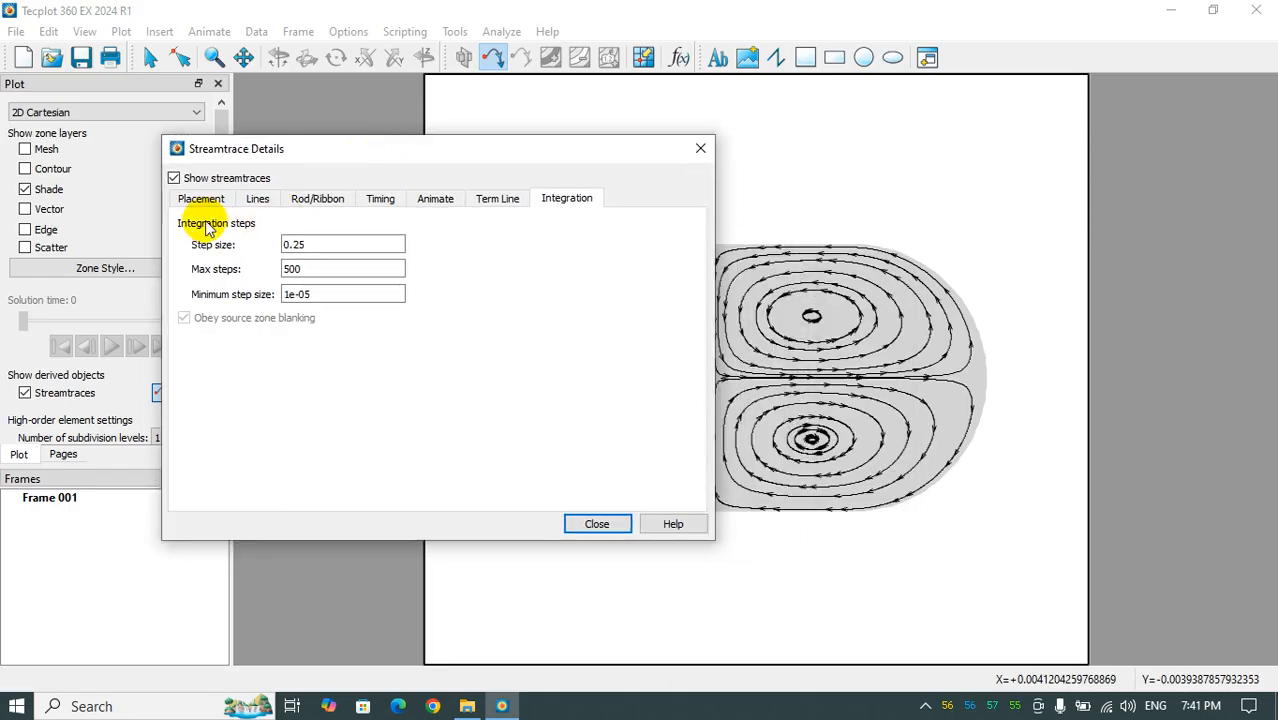
pyautogui.click(203, 199)
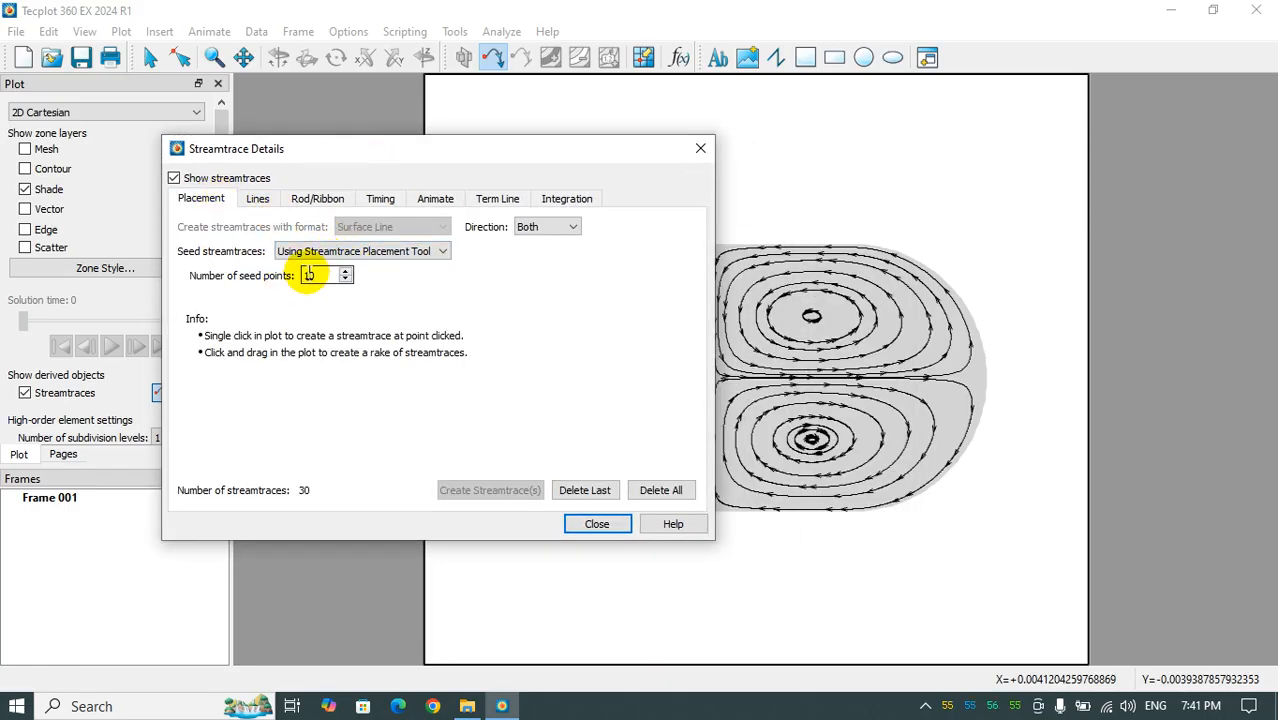
pyautogui.click(258, 198)
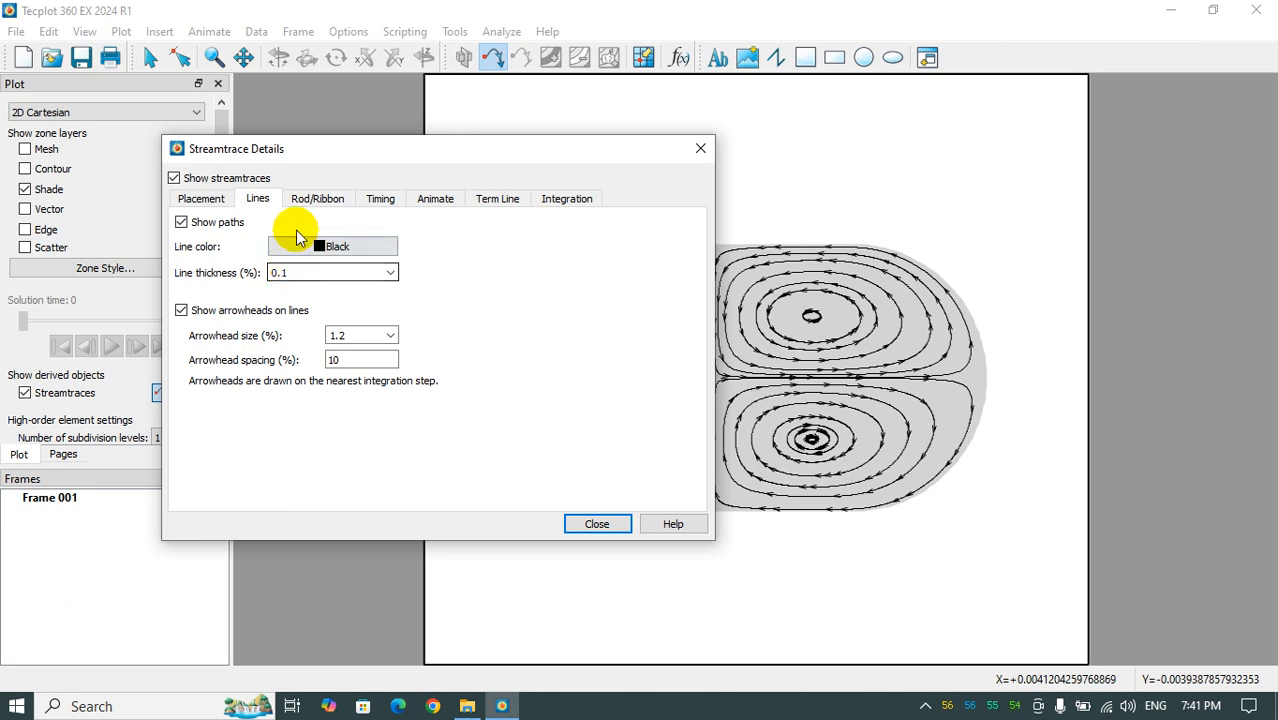
pyautogui.click(317, 199)
pyautogui.click(378, 200)
pyautogui.click(430, 199)
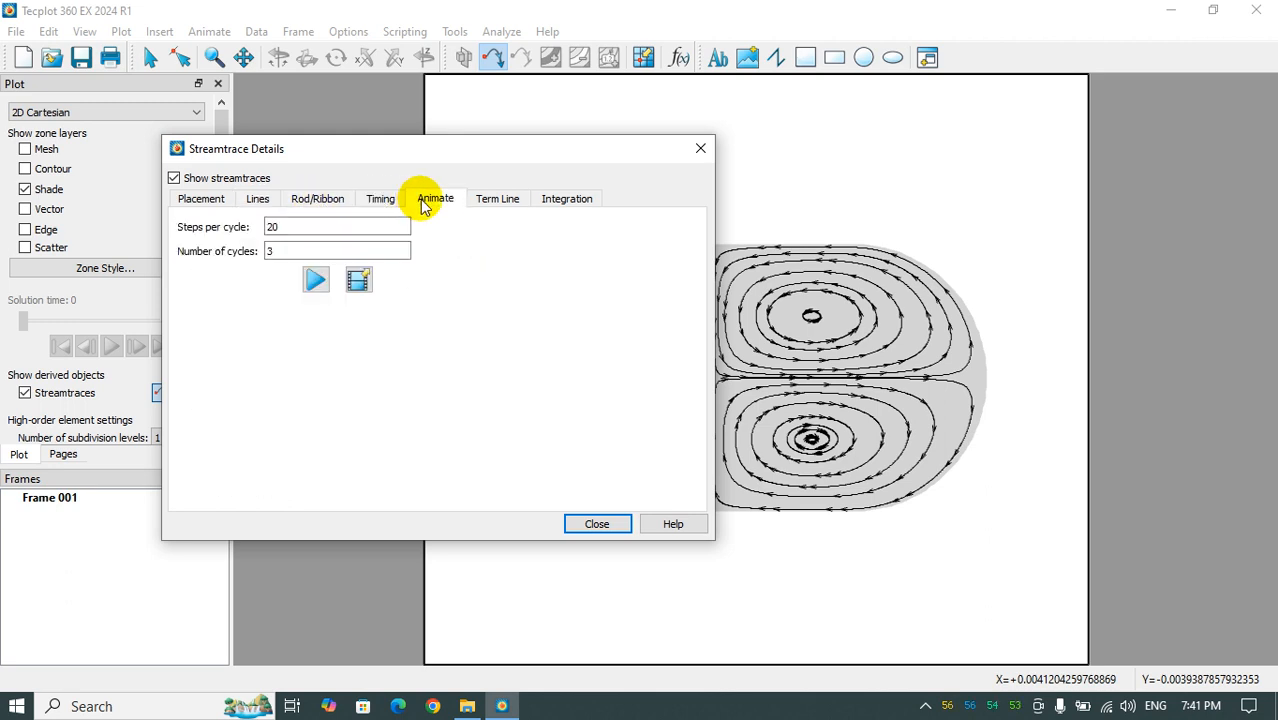
pyautogui.click(500, 199)
pyautogui.click(565, 200)
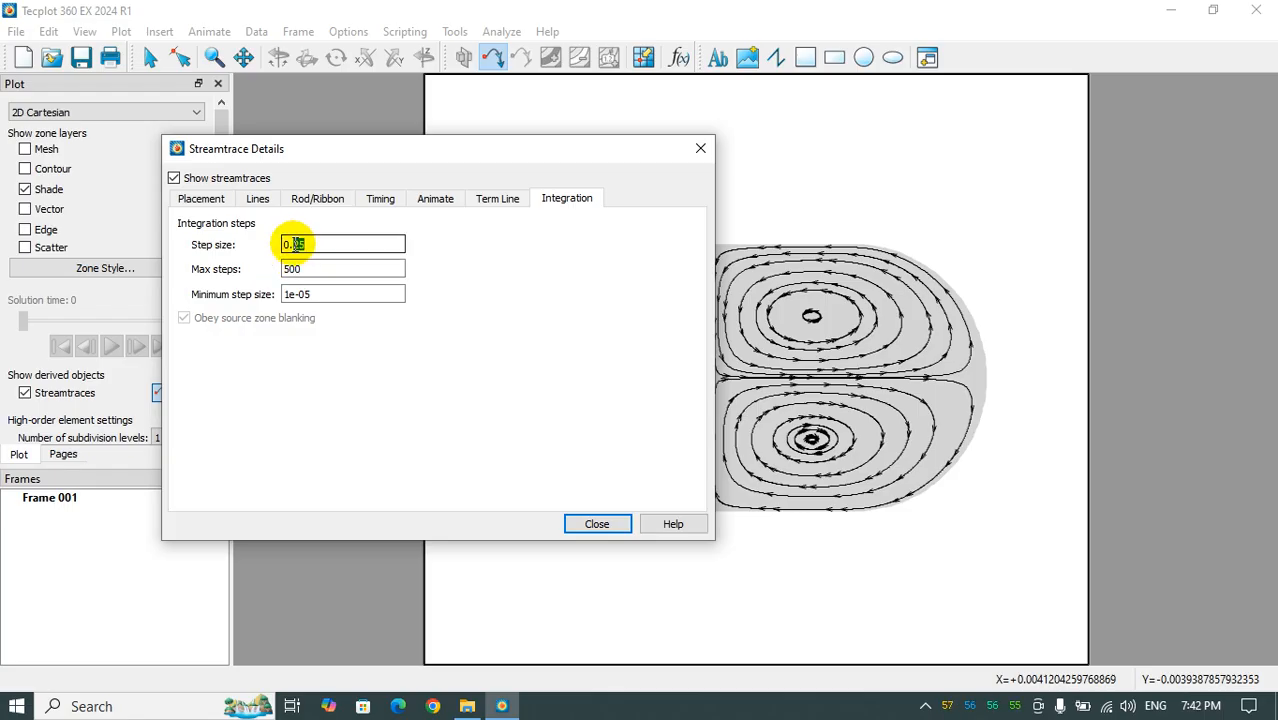
# - Set the streamtrace integration step size to 0.3 and apply it to the plot
pyautogui.click(201, 199)
pyautogui.click(565, 198)
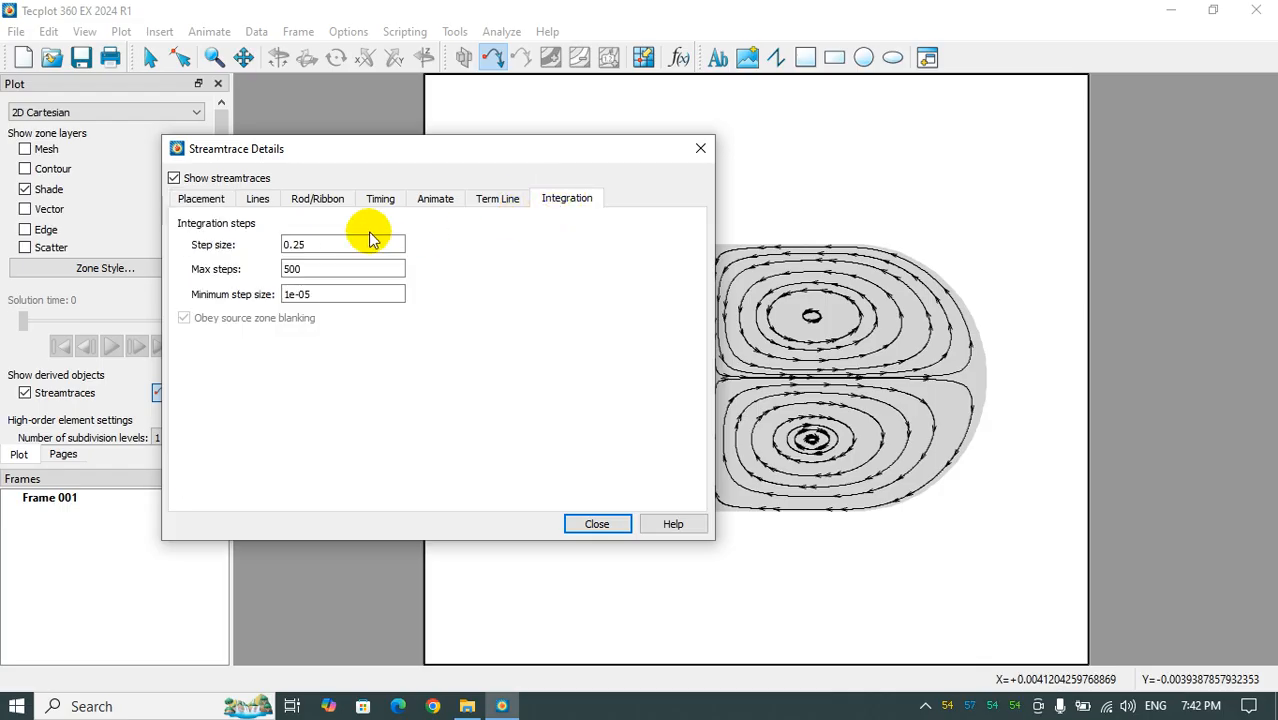
pyautogui.write('3')
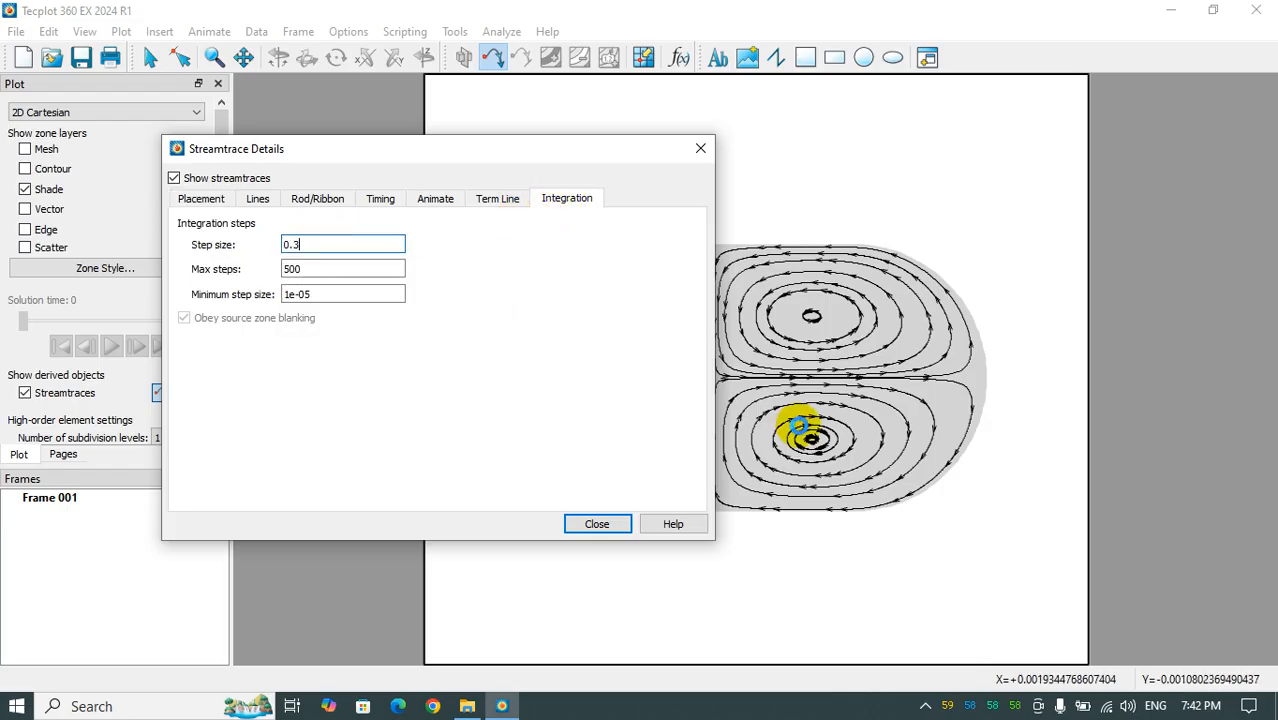
pyautogui.click(807, 430)
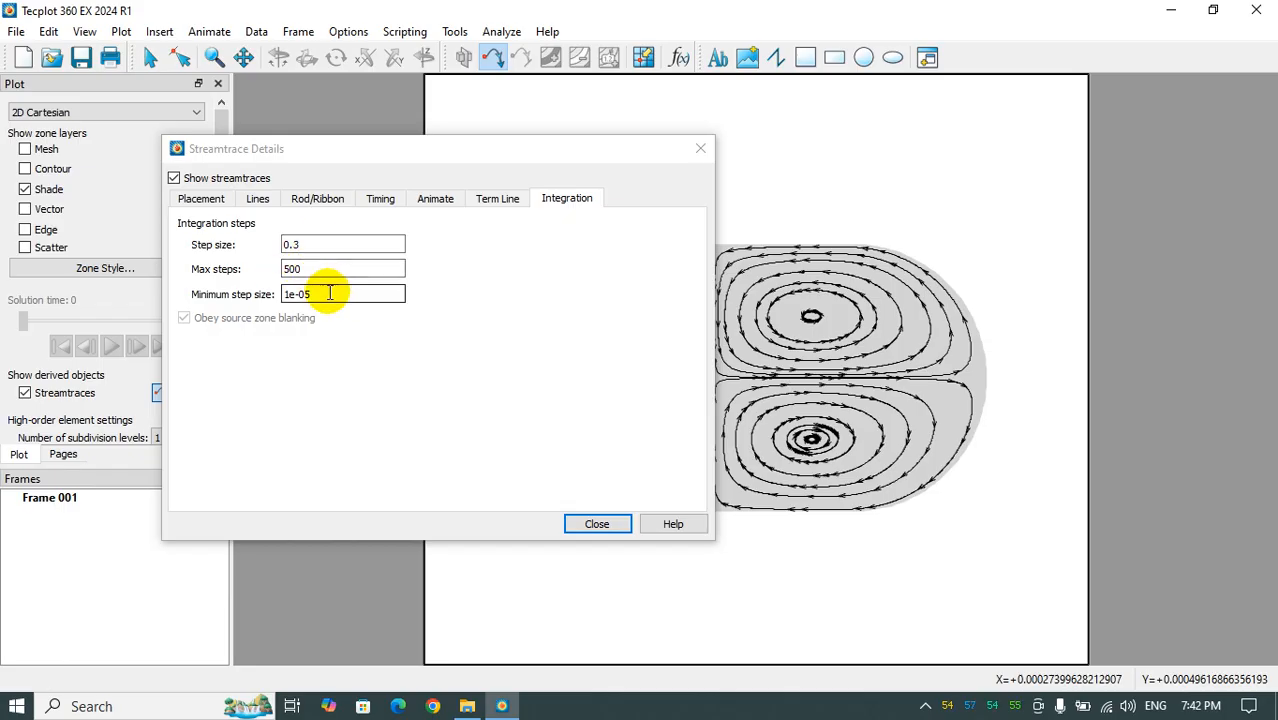
# - Try red as the streamtrace line color and return it to black
pyautogui.click(210, 198)
pyautogui.click(380, 199)
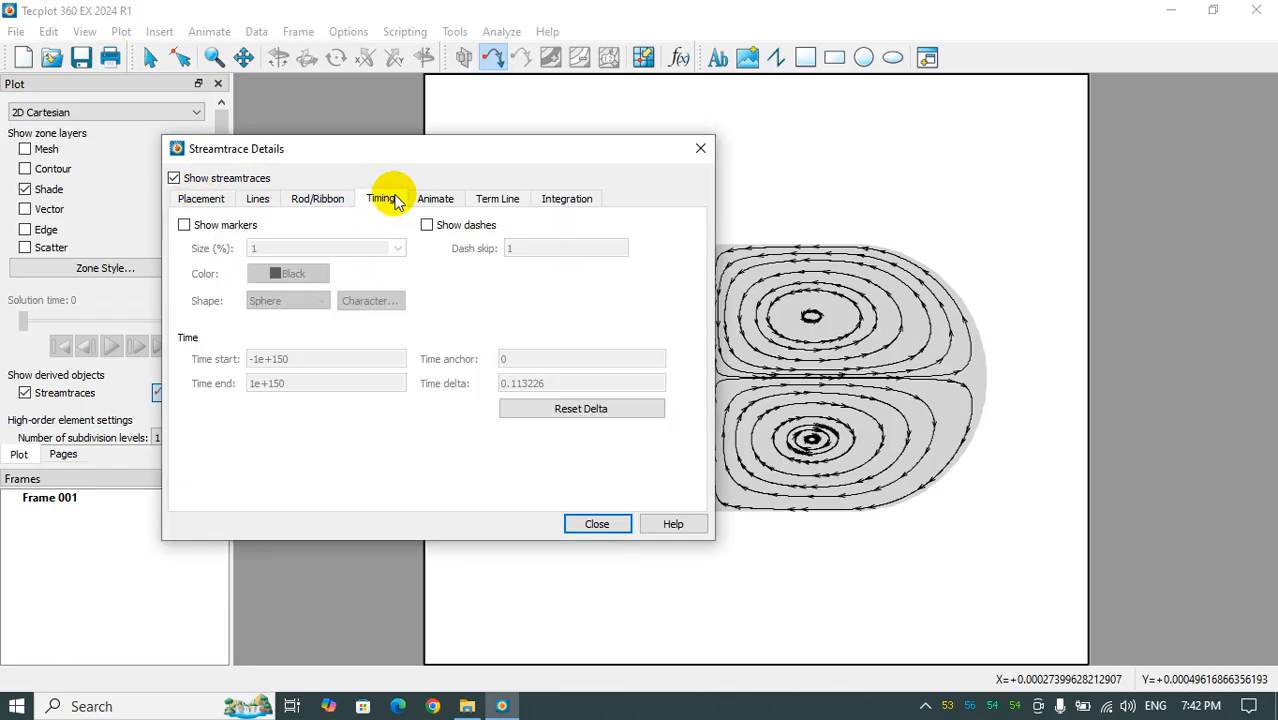
pyautogui.click(317, 199)
pyautogui.click(255, 199)
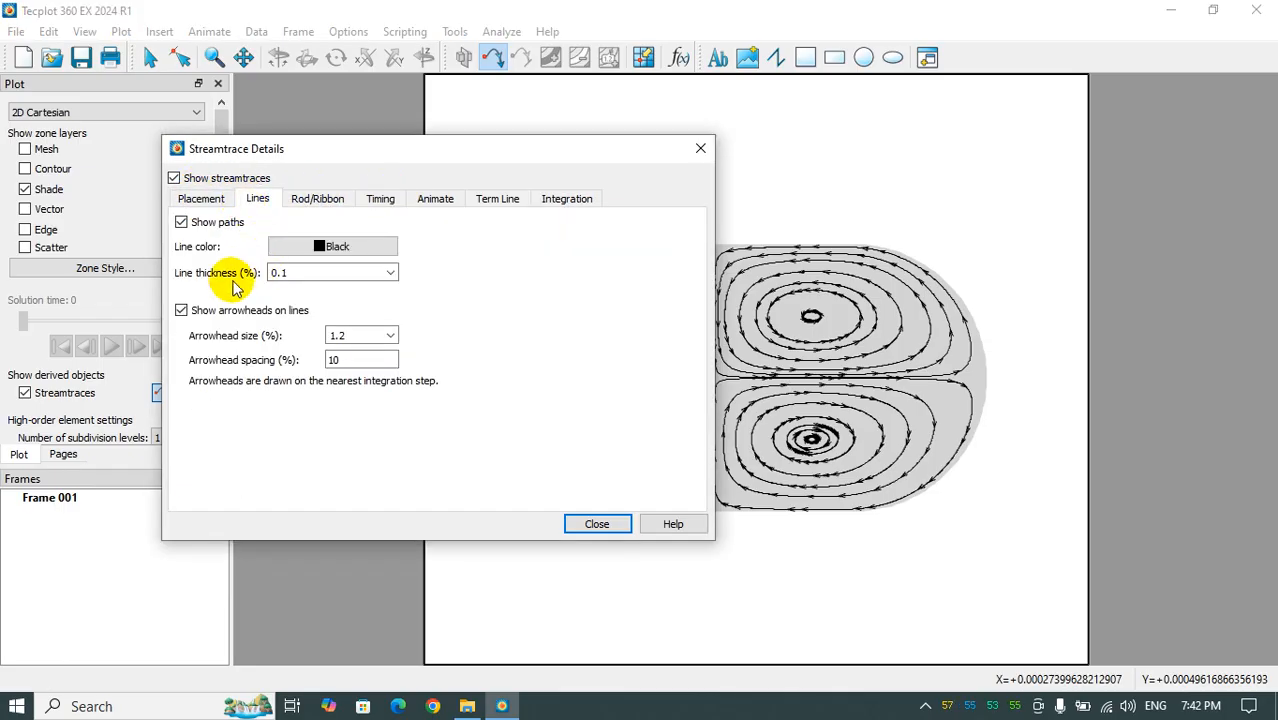
pyautogui.click(320, 246)
pyautogui.click(397, 254)
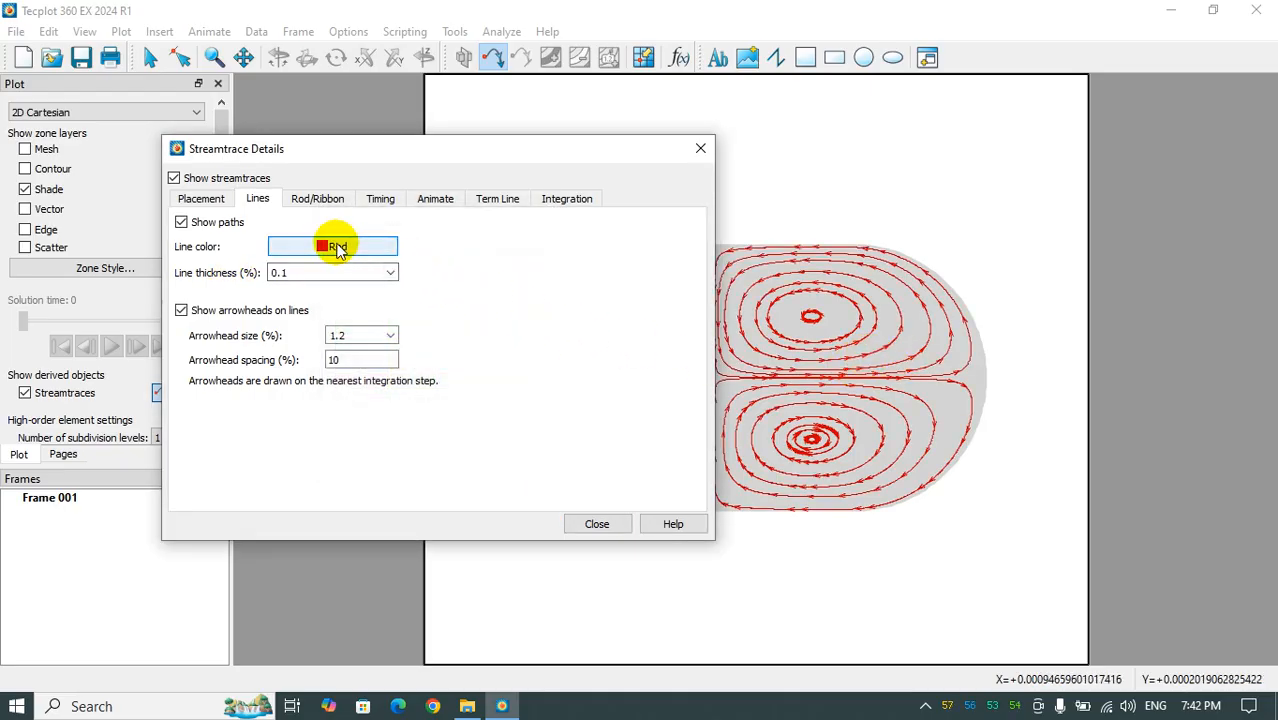
pyautogui.click(337, 248)
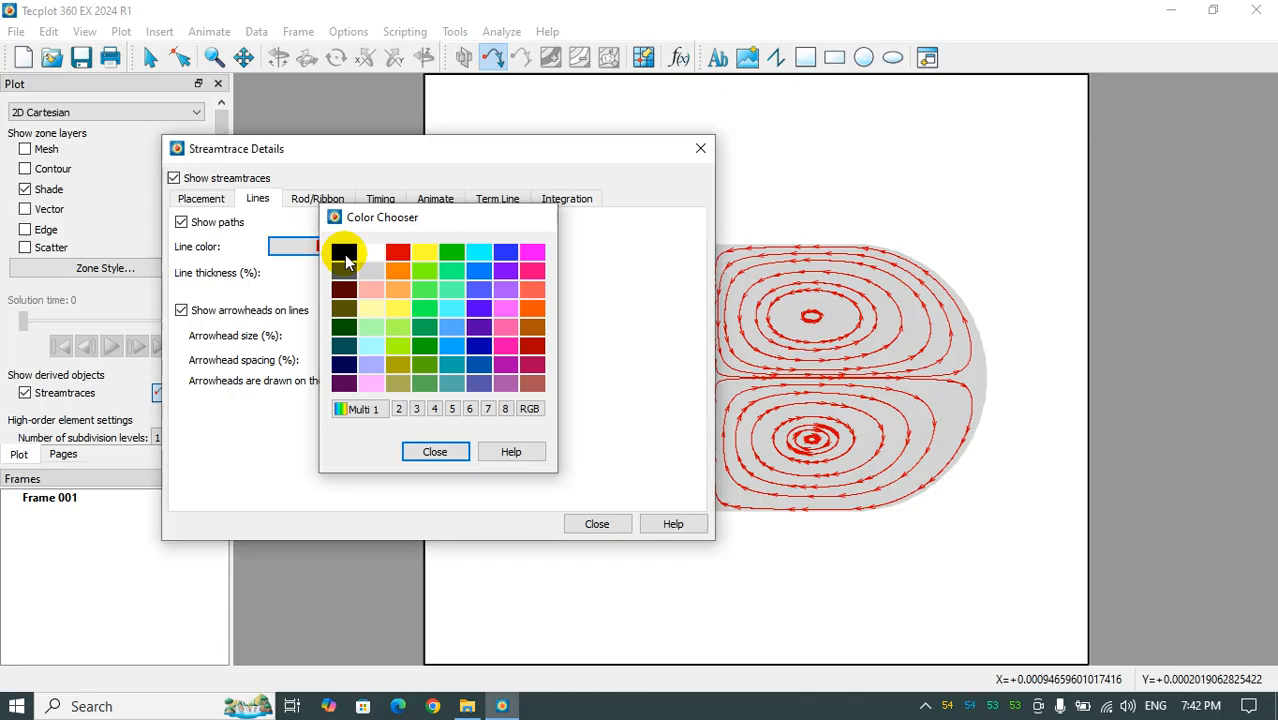
pyautogui.click(344, 256)
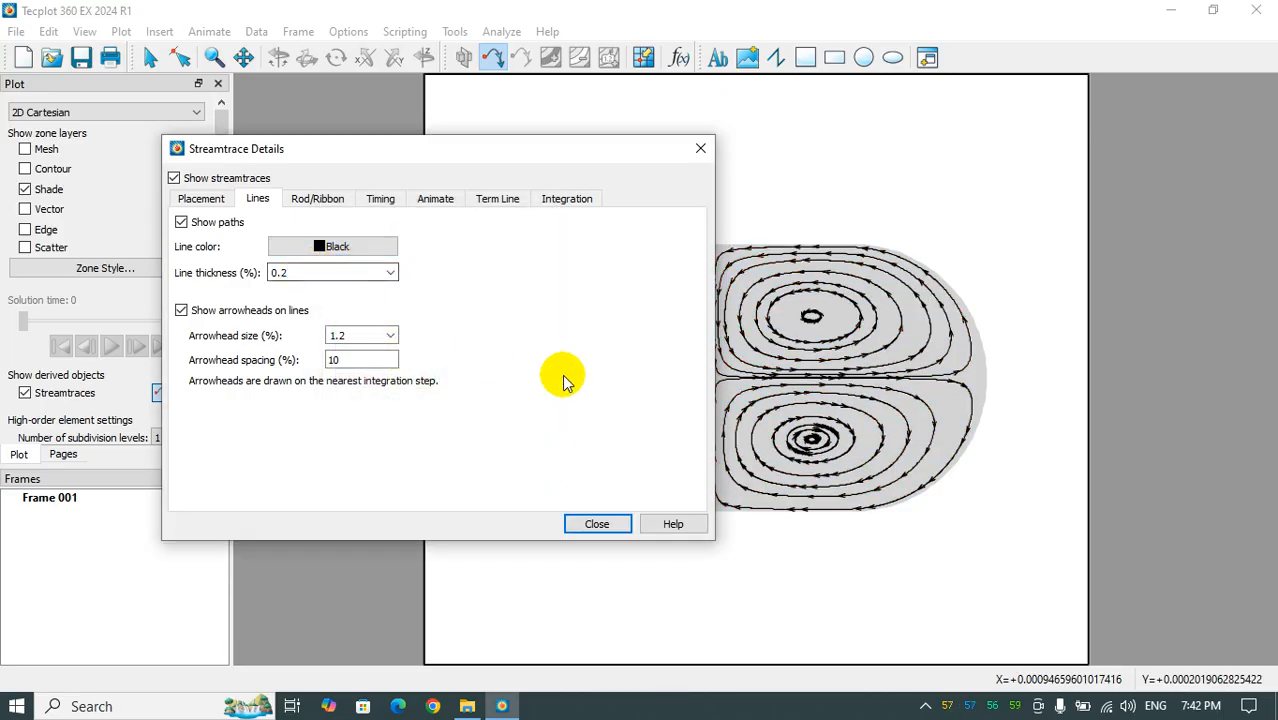
# - Set the streamtrace line thickness to 0.2% and the arrowhead size to 1%, trying arrowhead sizes of 5% and 3% first
pyautogui.write('2')
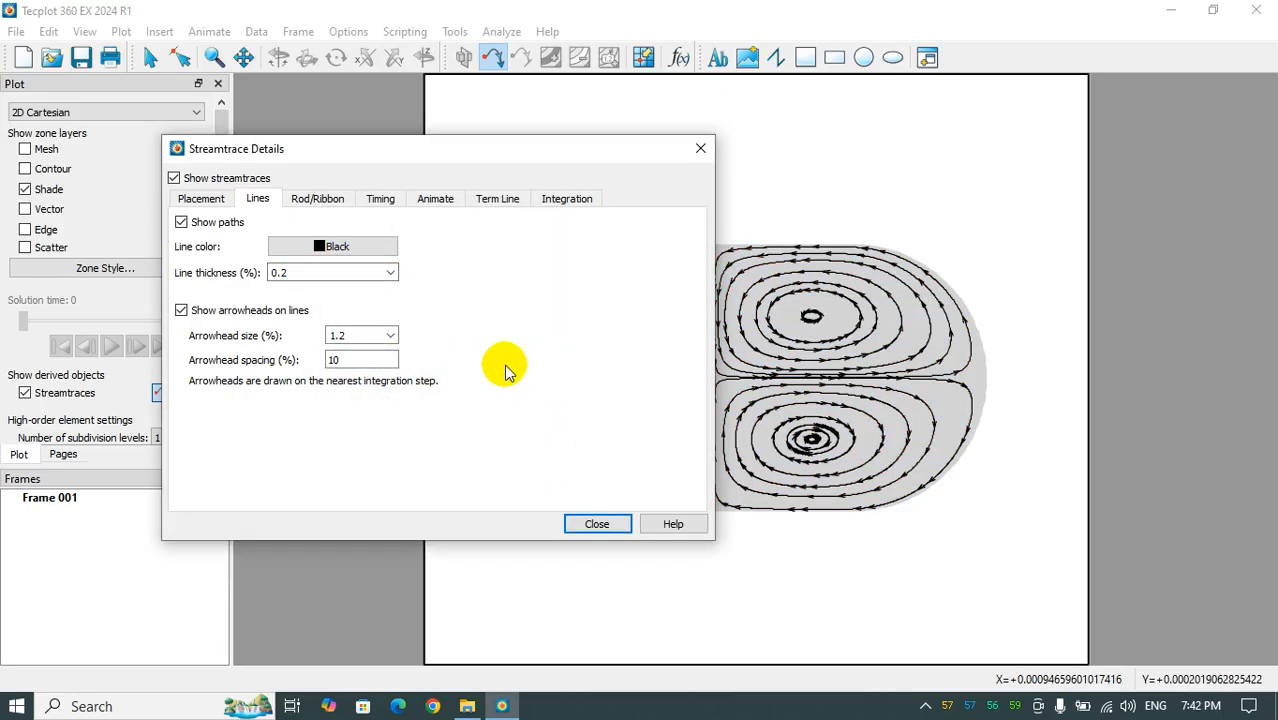
pyautogui.click(181, 311)
pyautogui.click(181, 311)
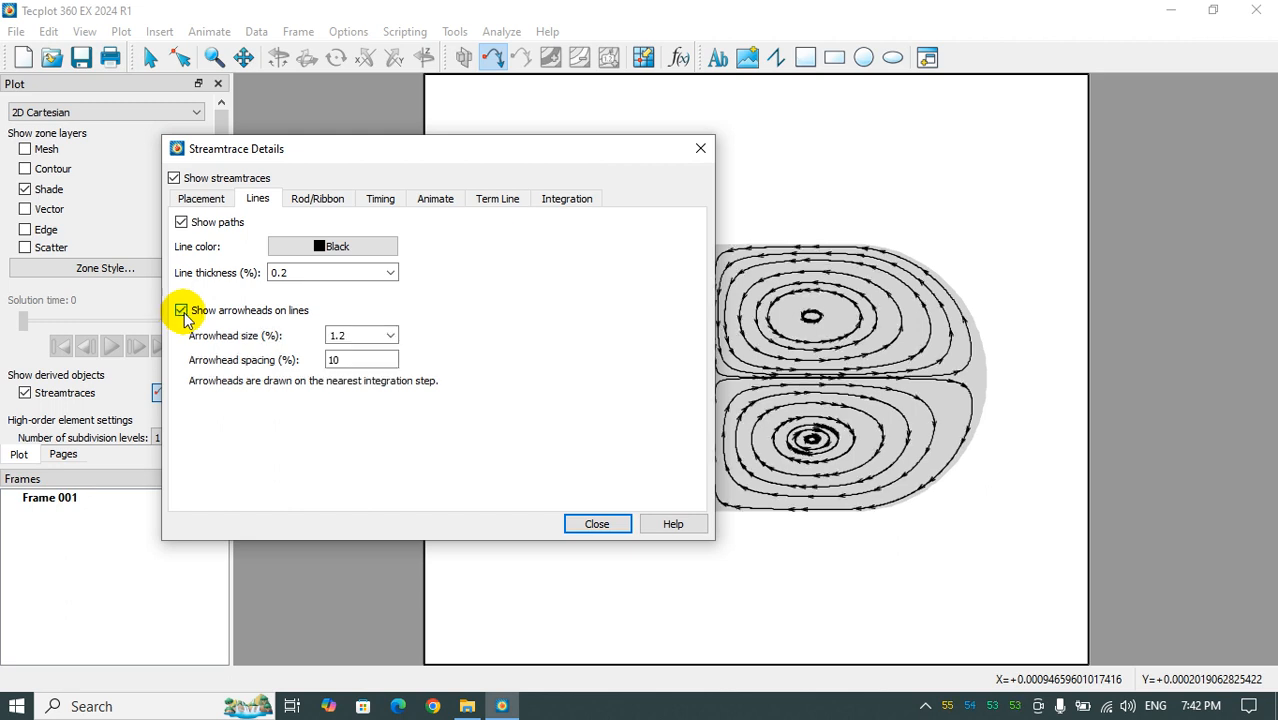
pyautogui.click(391, 336)
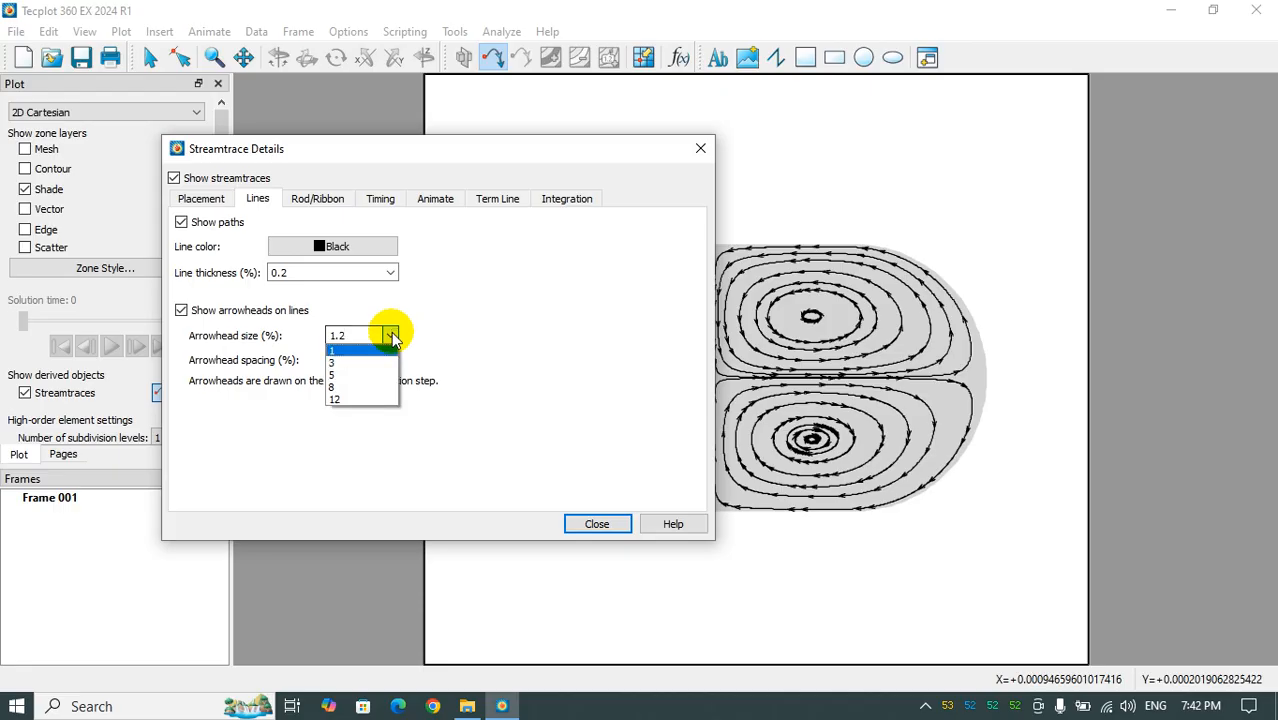
pyautogui.click(358, 375)
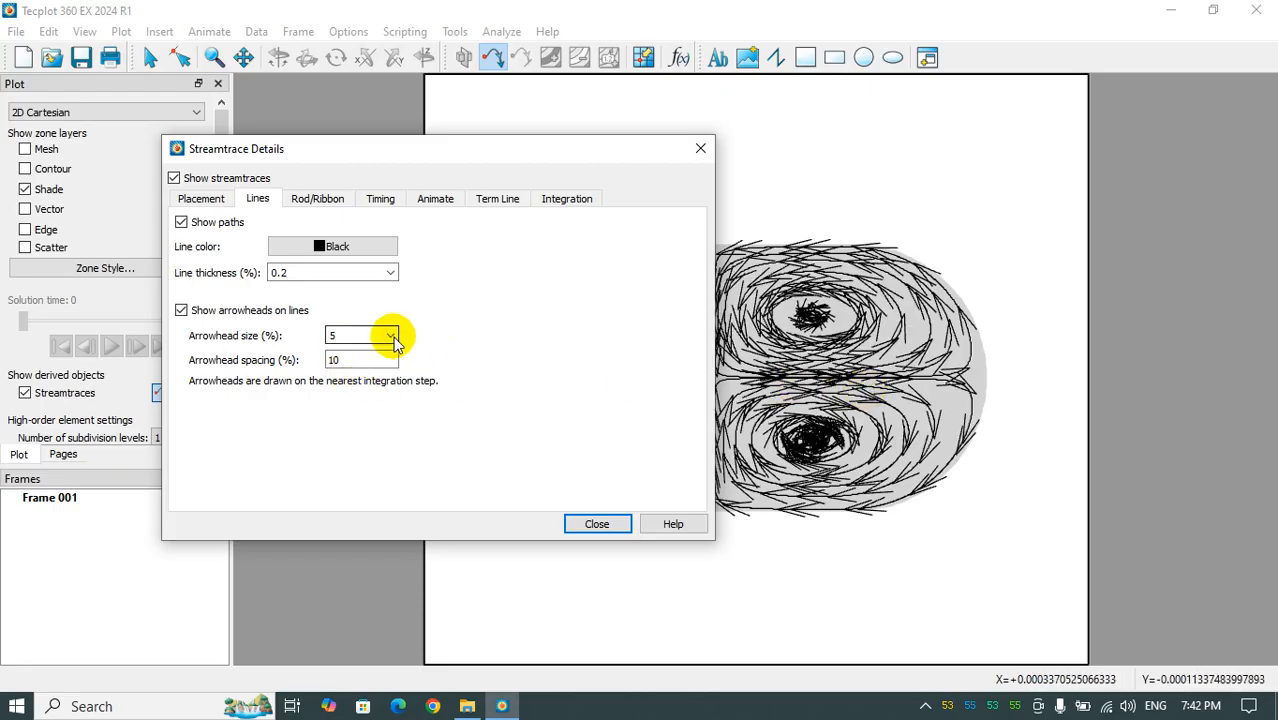
pyautogui.click(391, 336)
pyautogui.click(360, 362)
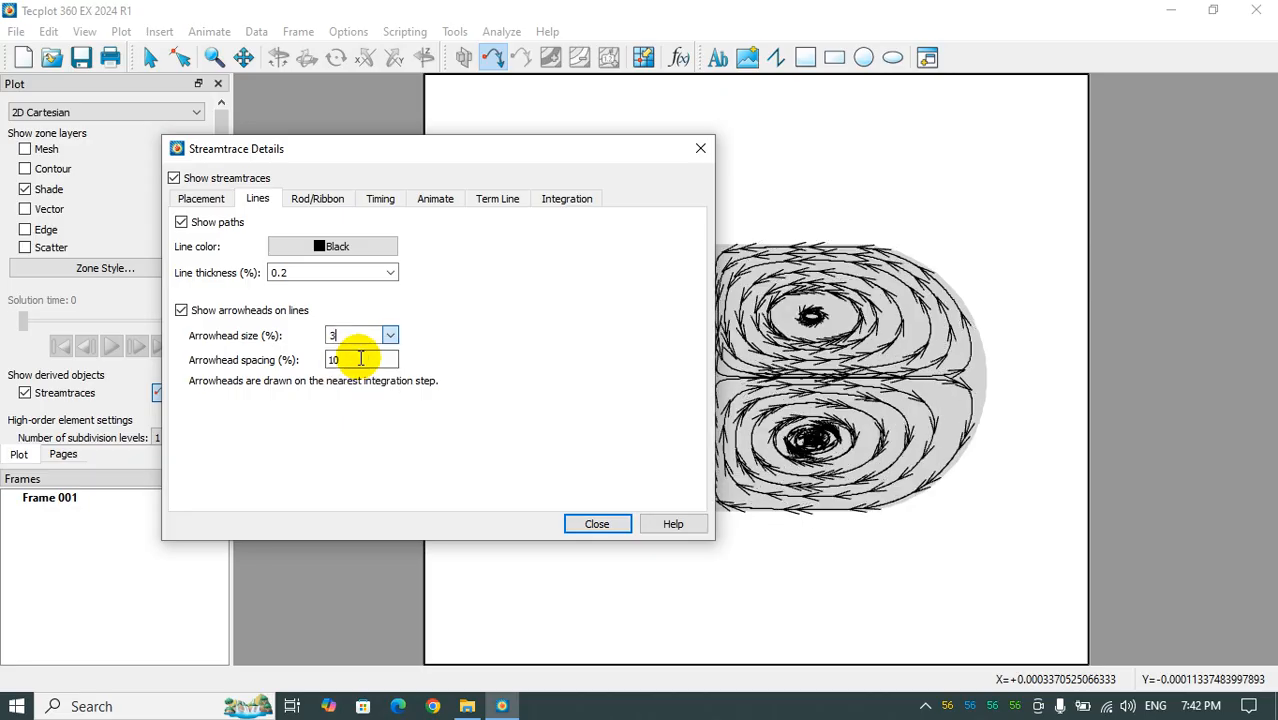
pyautogui.click(366, 351)
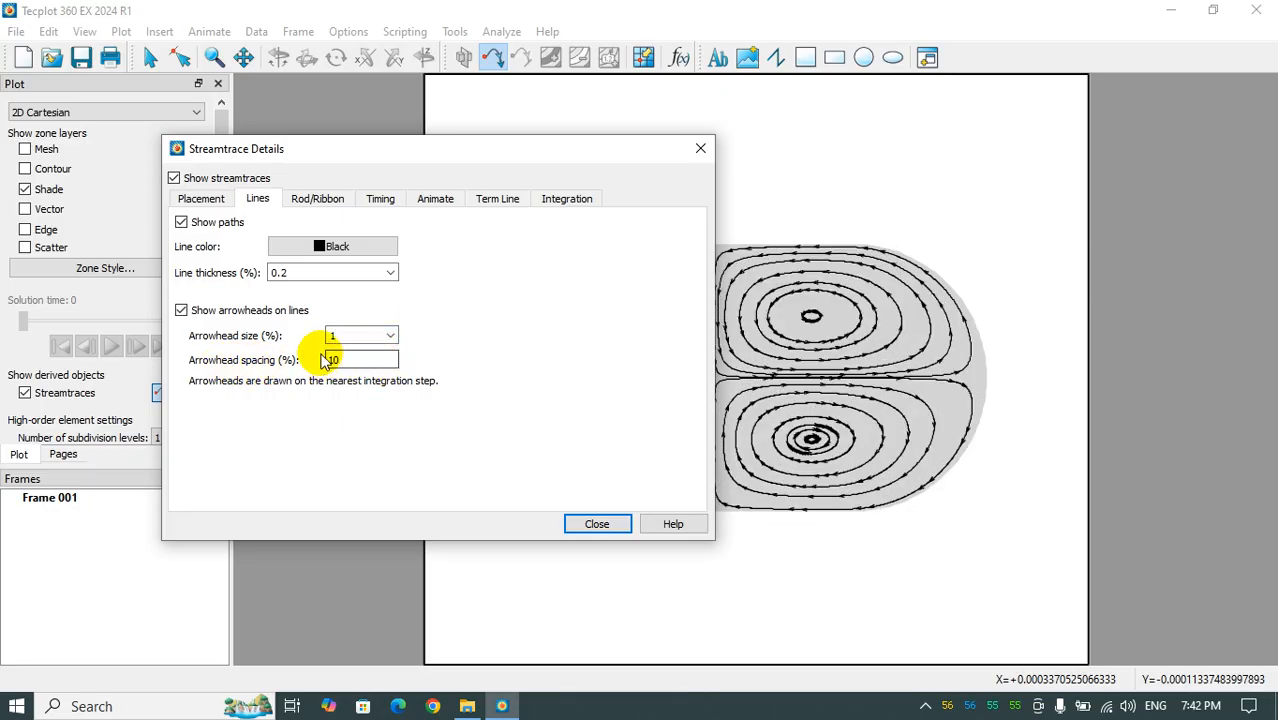
# - Add two more streamtraces near the outer part of the upper-right vortex and close the streamtrace details
pyautogui.click(203, 200)
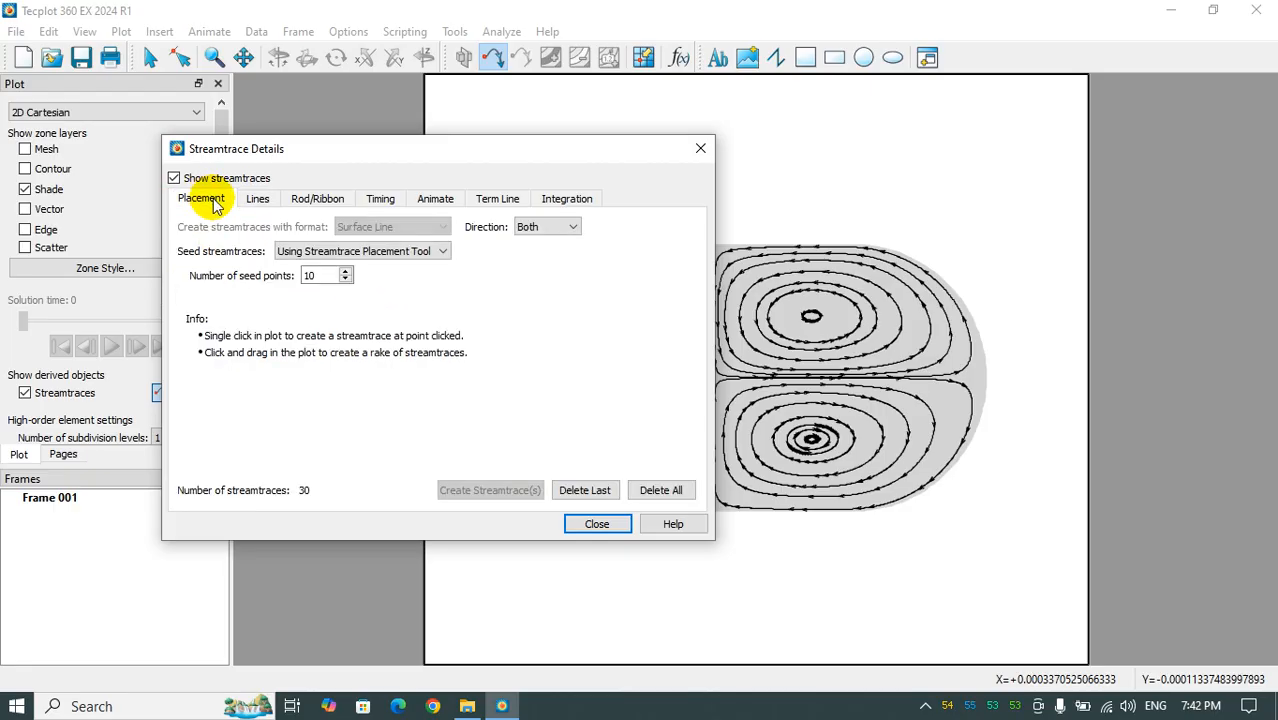
pyautogui.click(346, 270)
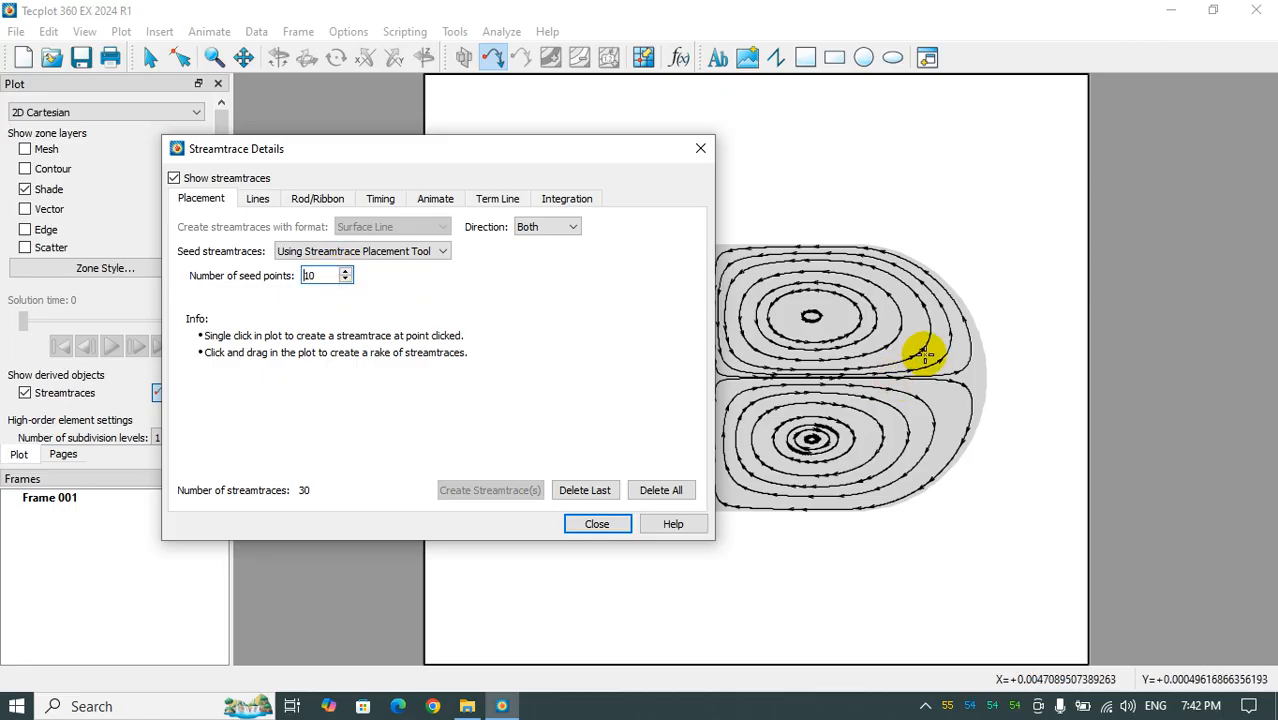
pyautogui.click(912, 342)
pyautogui.click(910, 365)
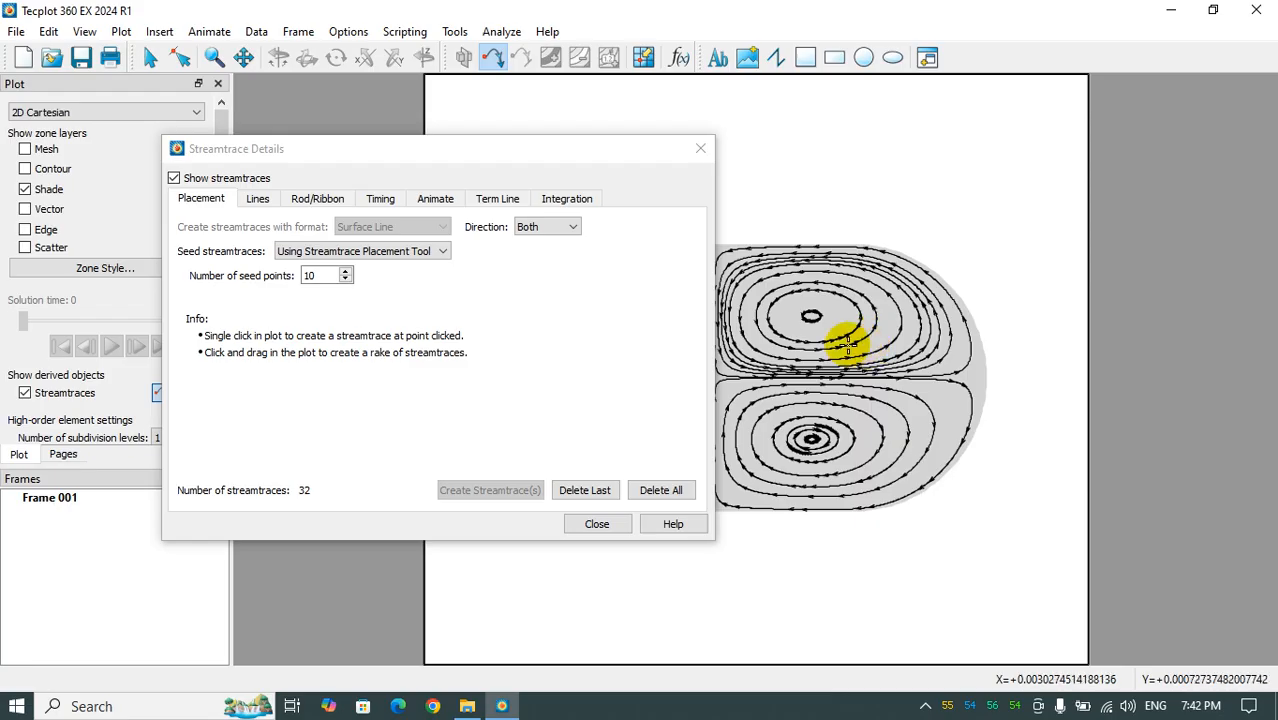
pyautogui.press('Escape')
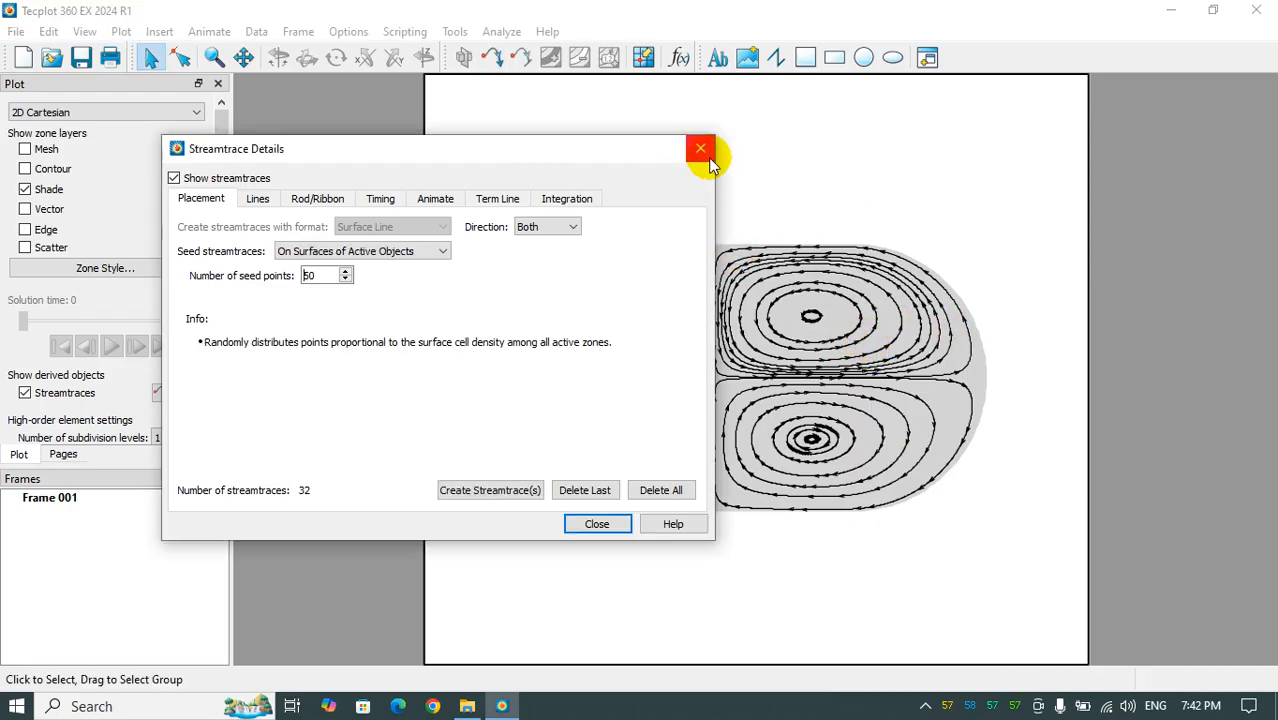
pyautogui.click(700, 148)
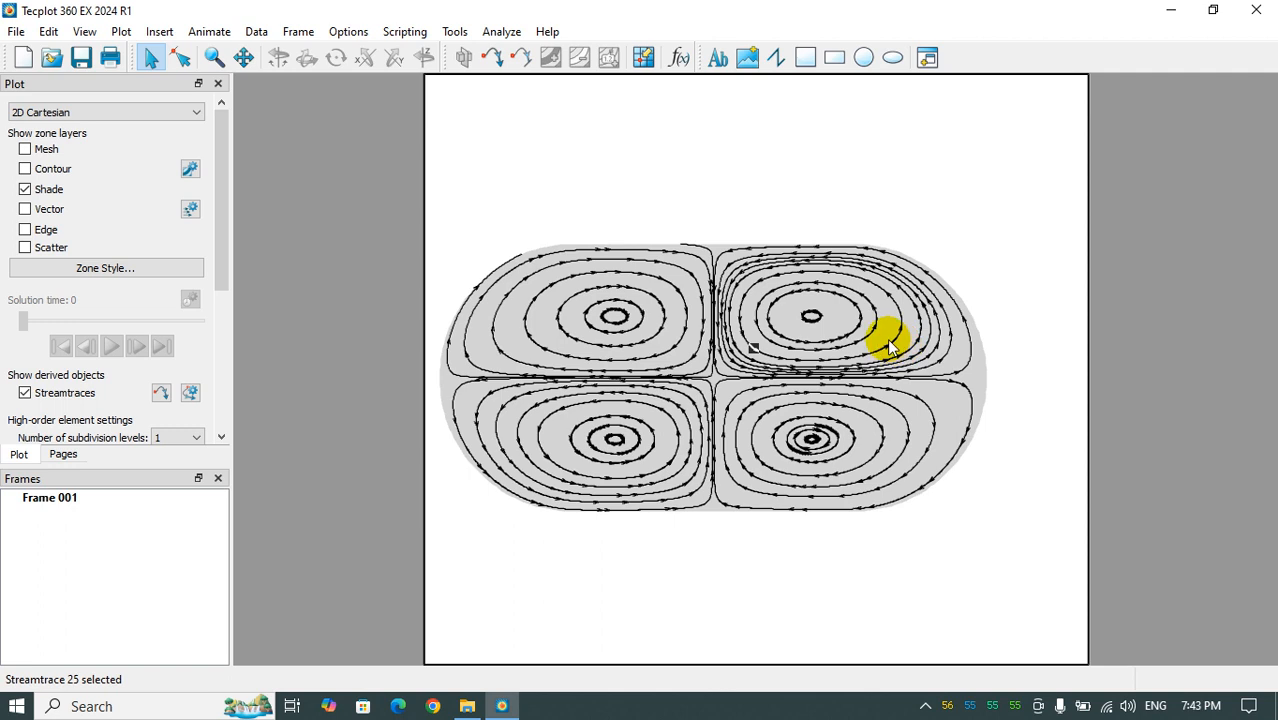
# - Try deleting one of the inner streamtraces of the upper-right vortex and restore it
pyautogui.press('Delete')
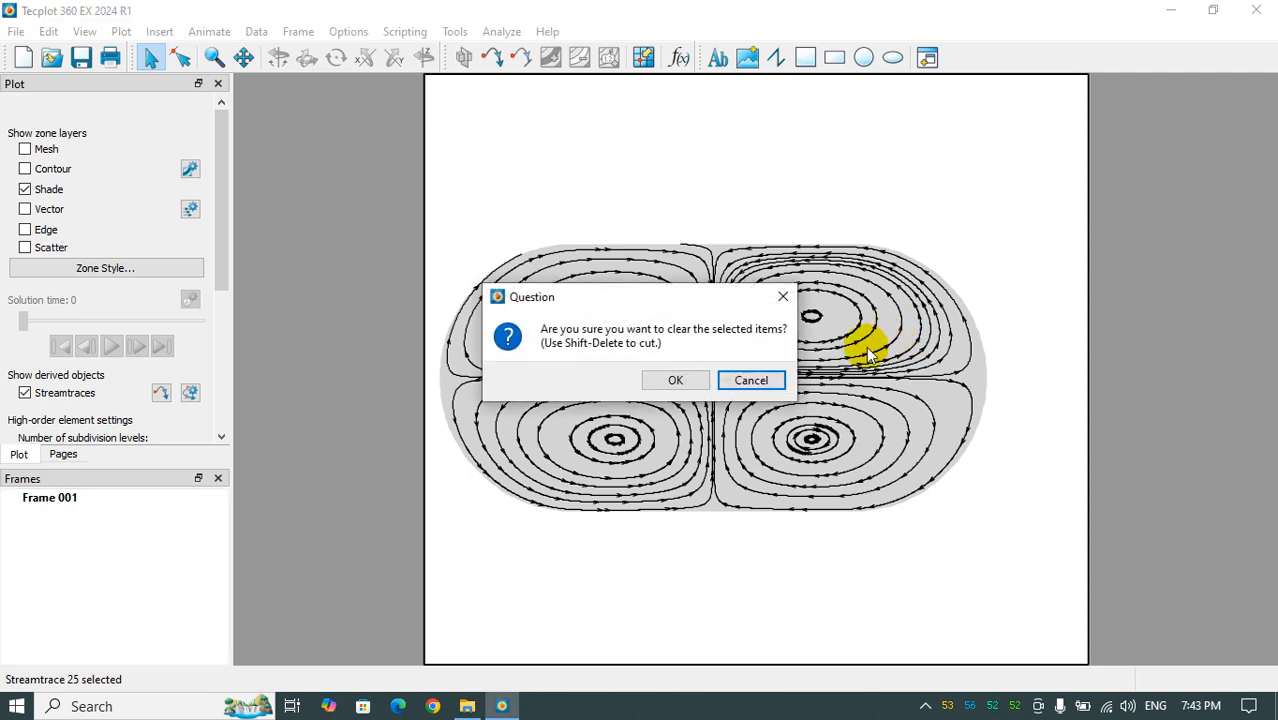
pyautogui.click(677, 379)
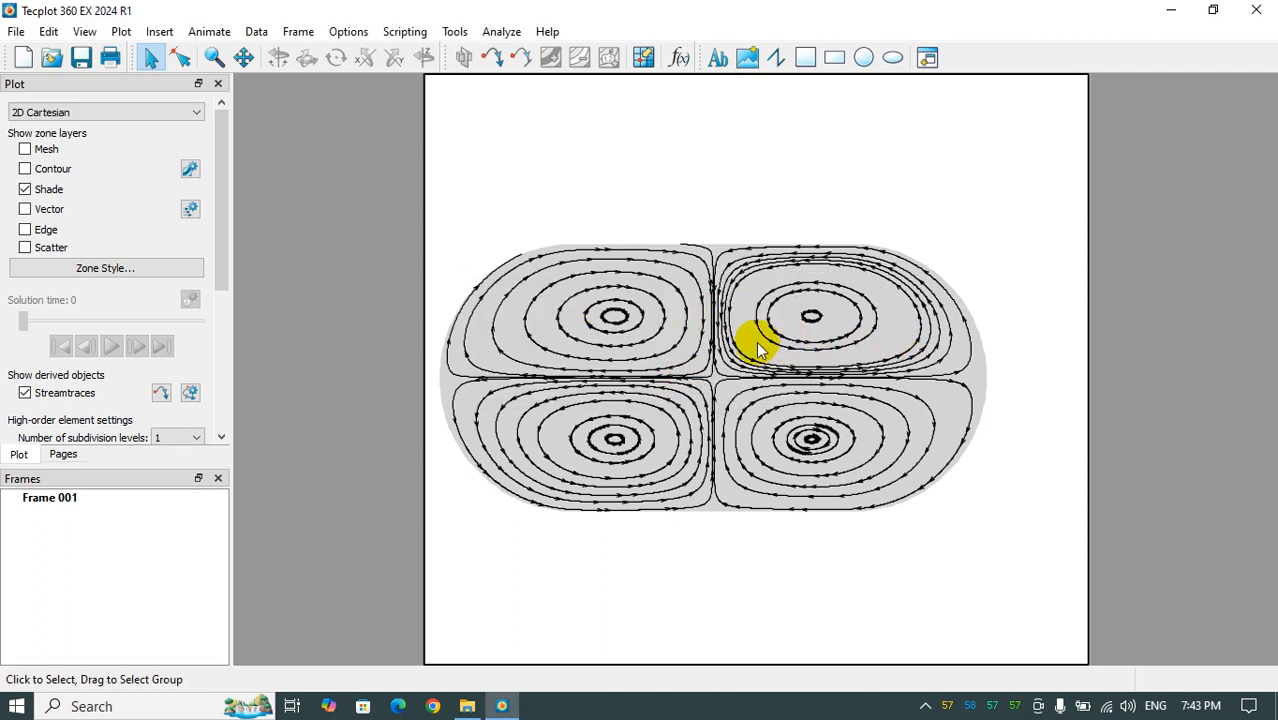
pyautogui.click(493, 56)
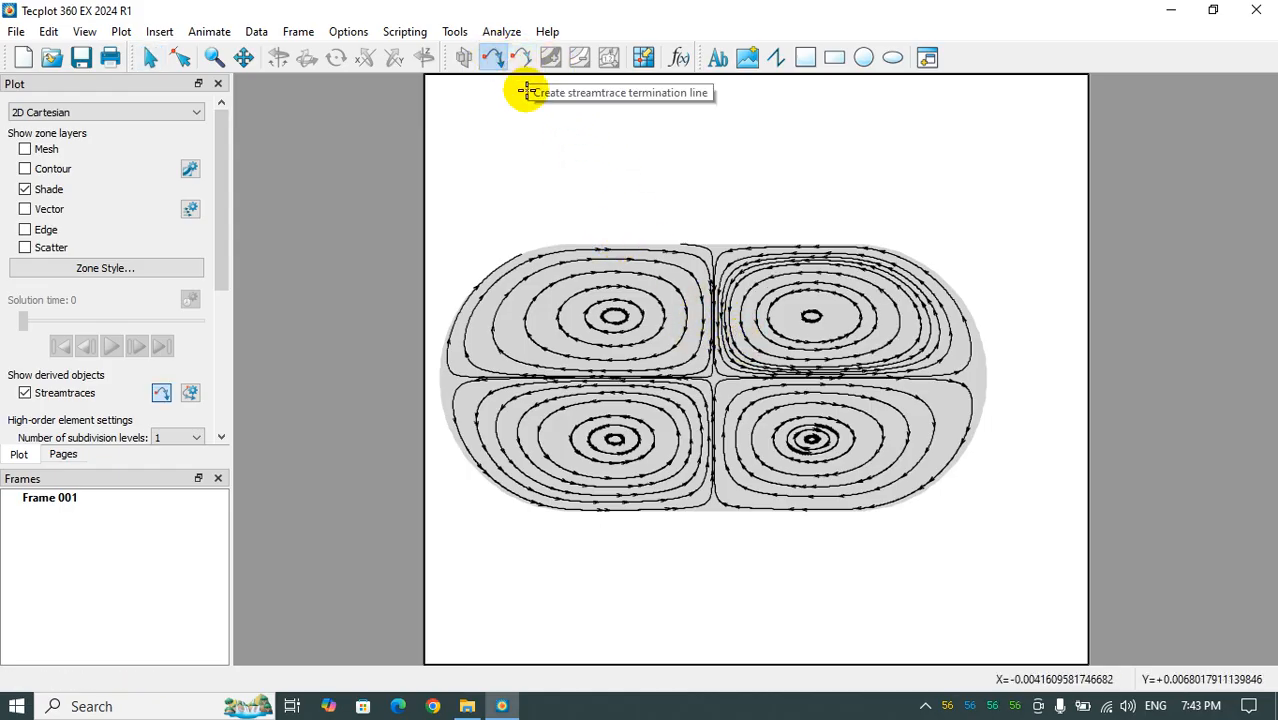
pyautogui.press('Escape')
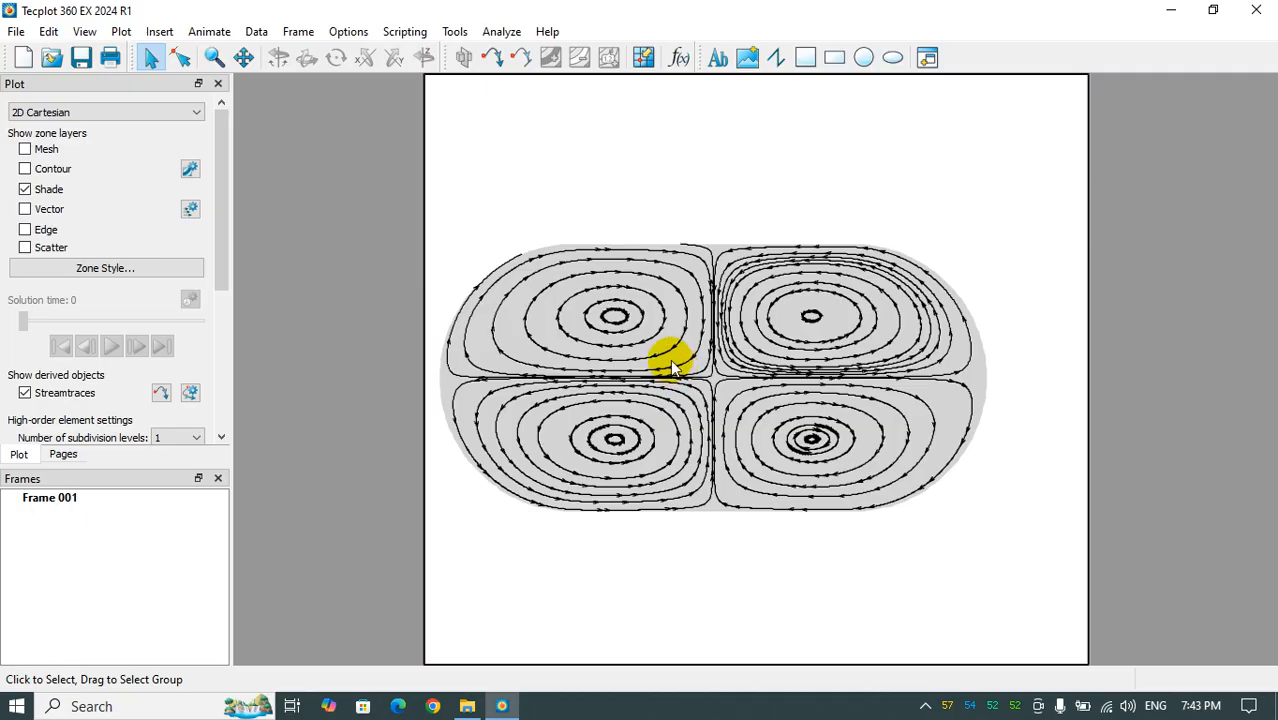
# - Duplicate the whole plot frame and rename the copy Frame 002
pyautogui.click(1087, 350)
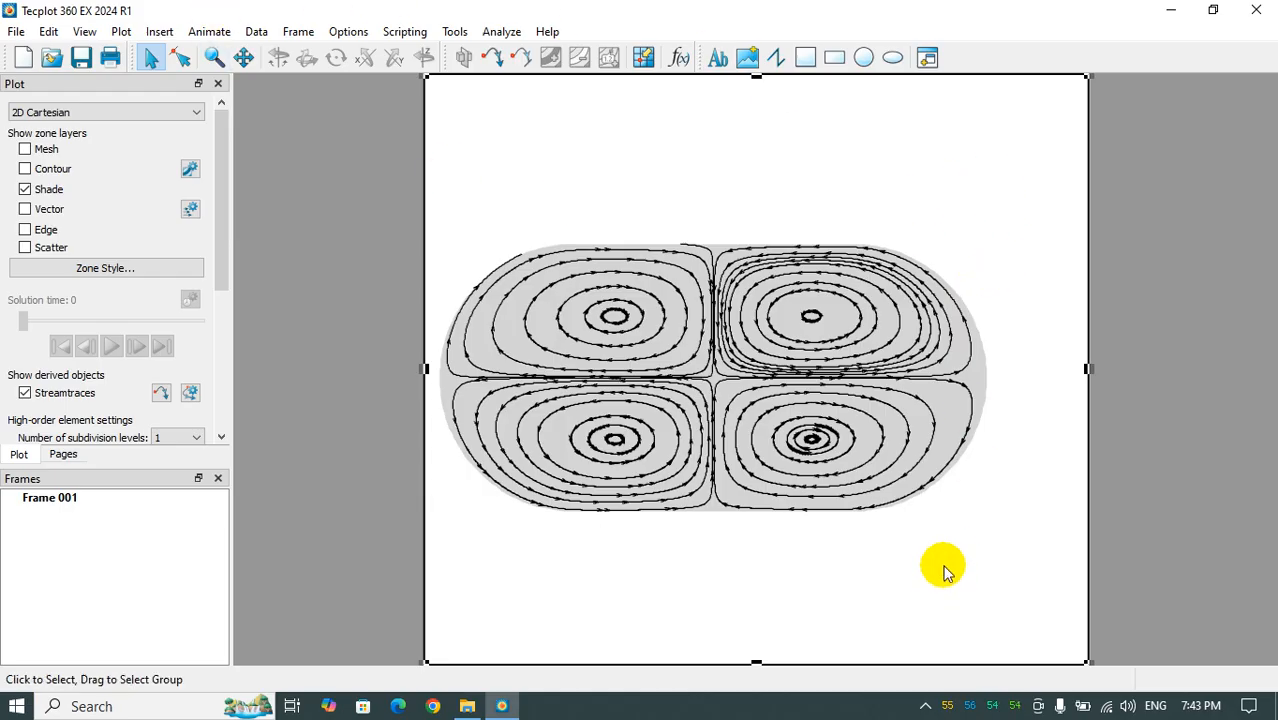
pyautogui.click(114, 499)
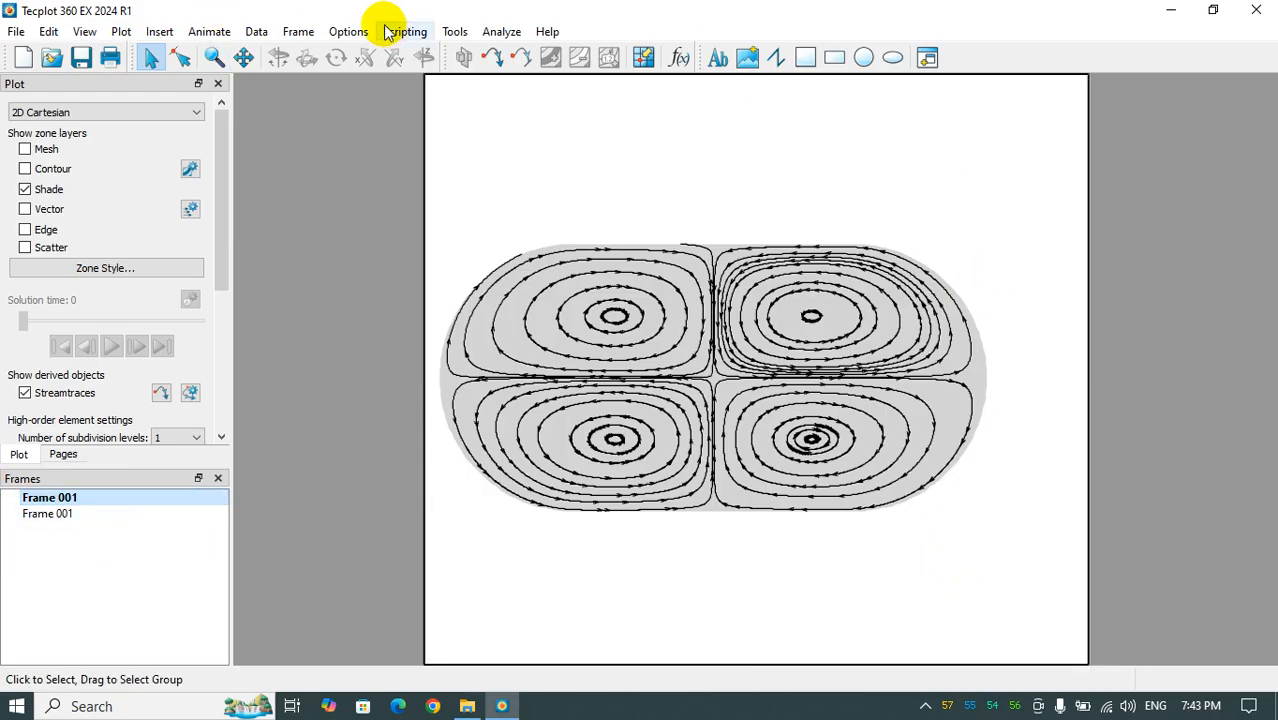
pyautogui.click(306, 31)
pyautogui.click(335, 71)
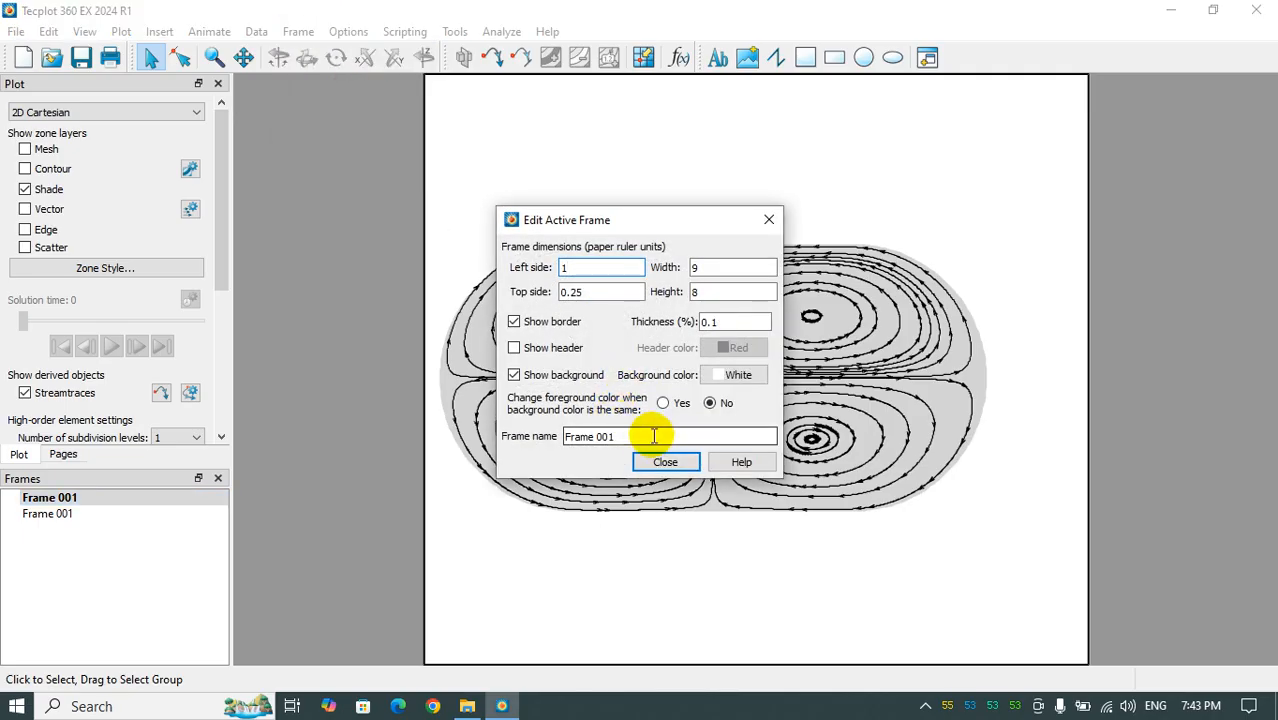
pyautogui.write('2')
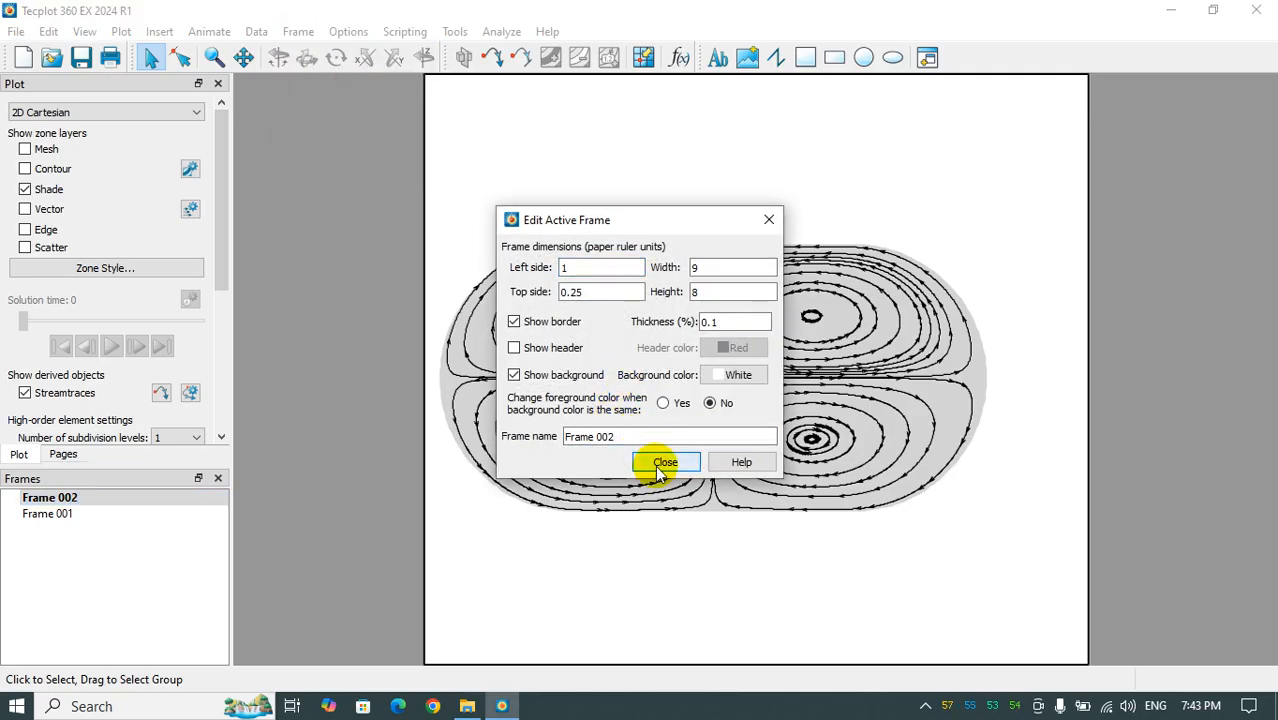
pyautogui.click(657, 470)
# - Shrink Frame 002 from its upper-right corner, move it beside the original frame, and make Frame 001 active
pyautogui.click(1088, 183)
pyautogui.moveTo(1088, 170); pyautogui.dragTo(1084, 186)
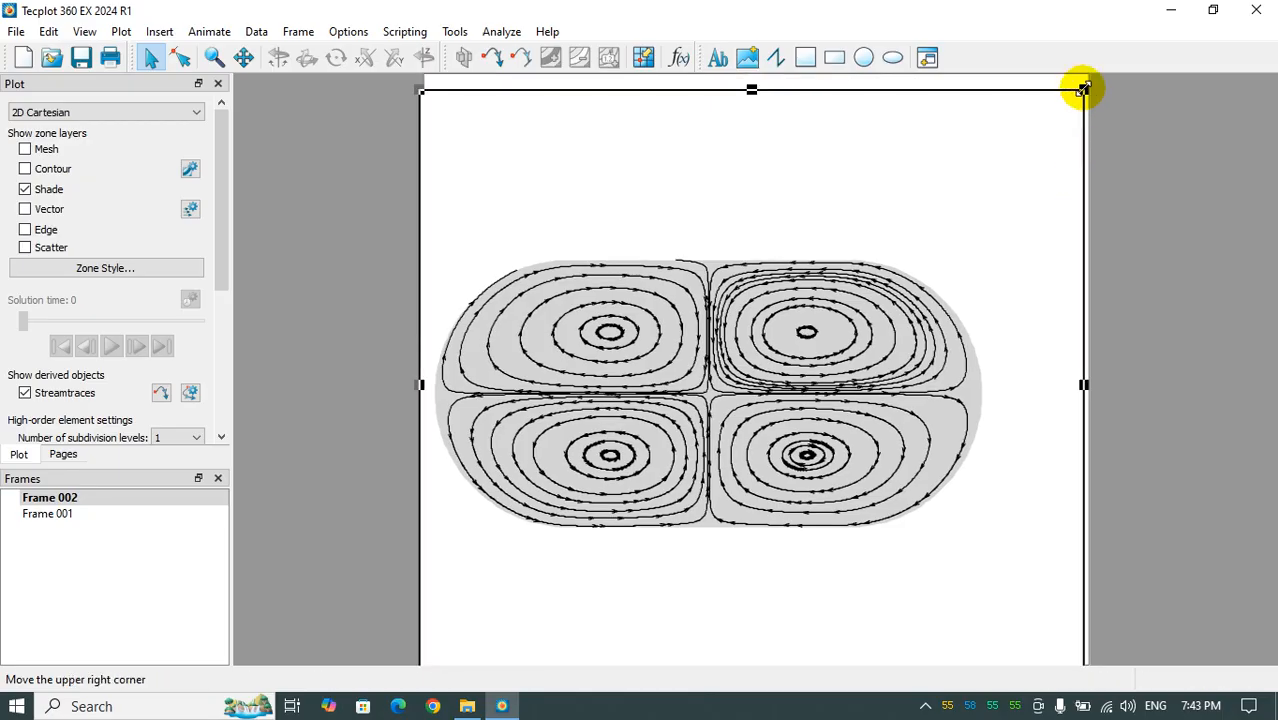
pyautogui.moveTo(1083, 90); pyautogui.dragTo(802, 344)
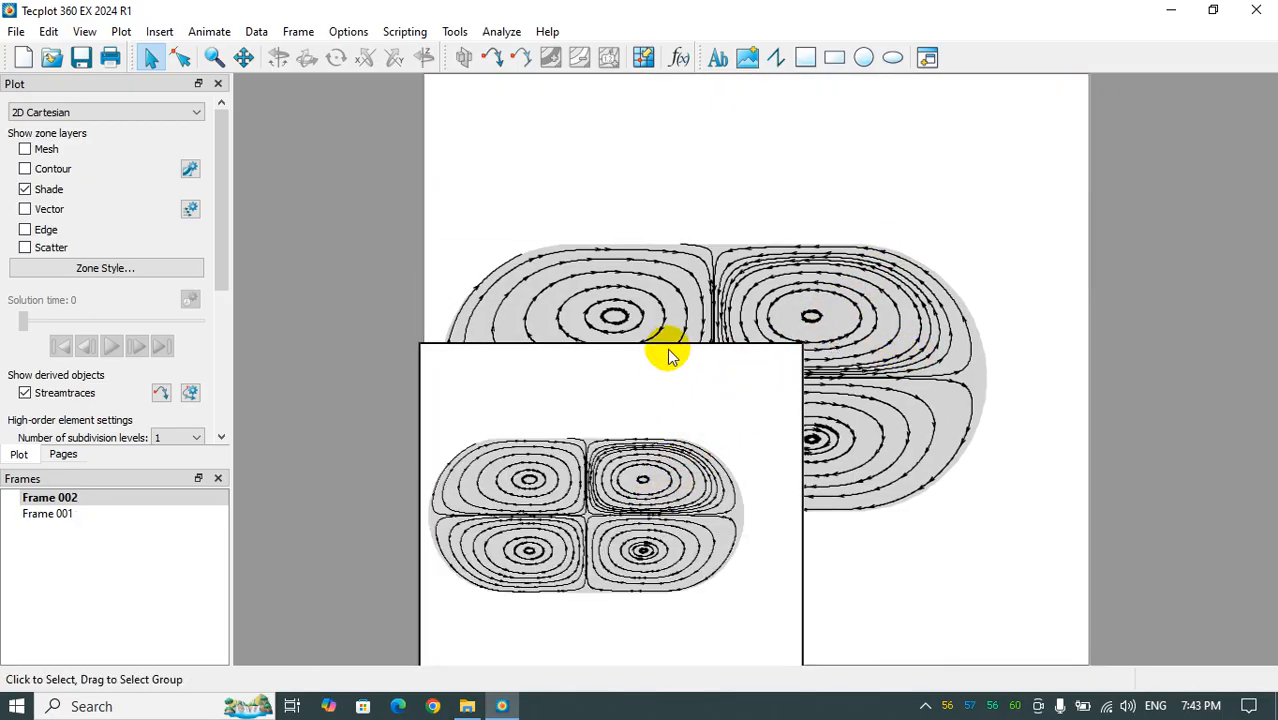
pyautogui.moveTo(669, 345); pyautogui.dragTo(1238, 146)
pyautogui.click(856, 306)
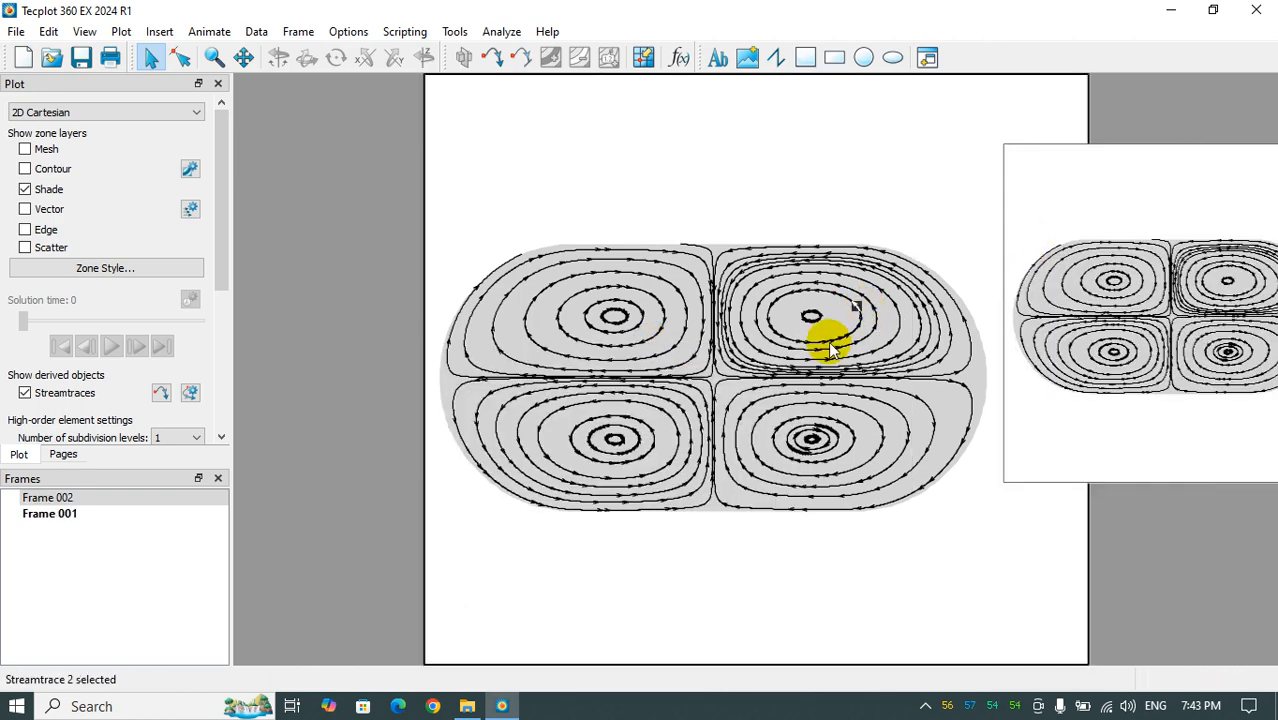
# - Turn on the contour layer in Frame 001, then paste a copy of Frame 002 and move it onto the page's lower-middle area
pyautogui.click(25, 168)
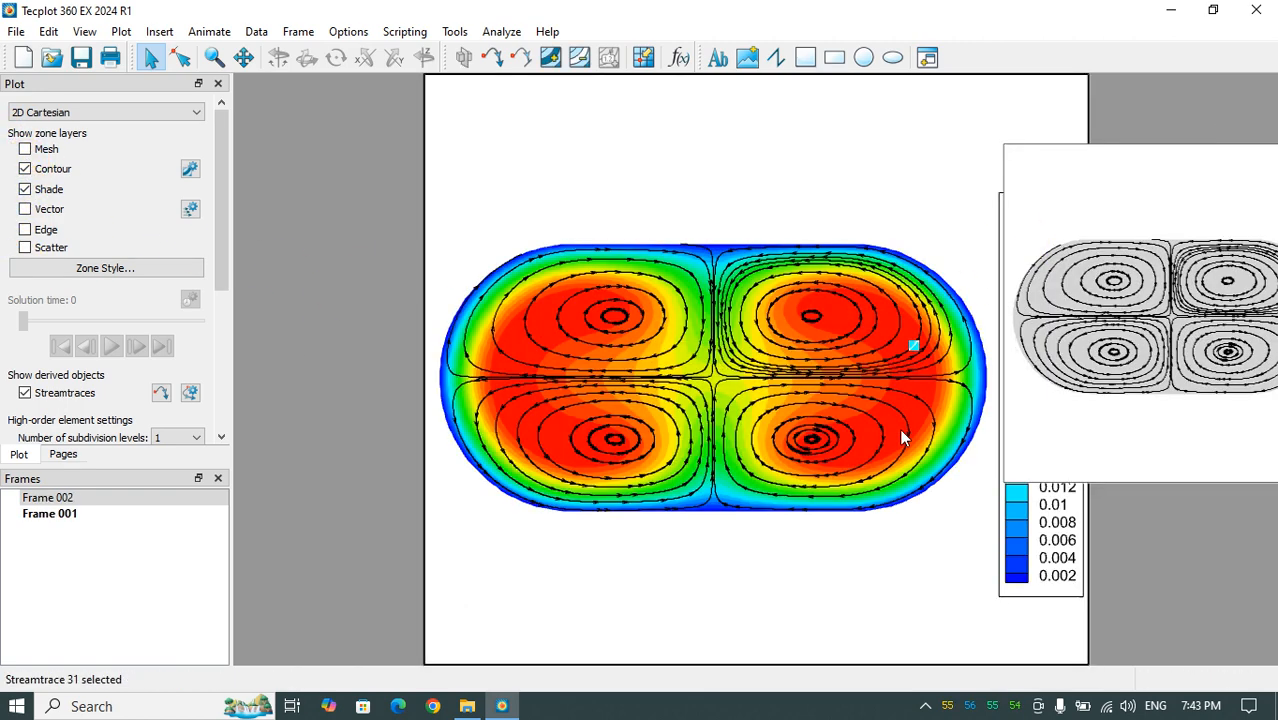
pyautogui.click(1006, 149)
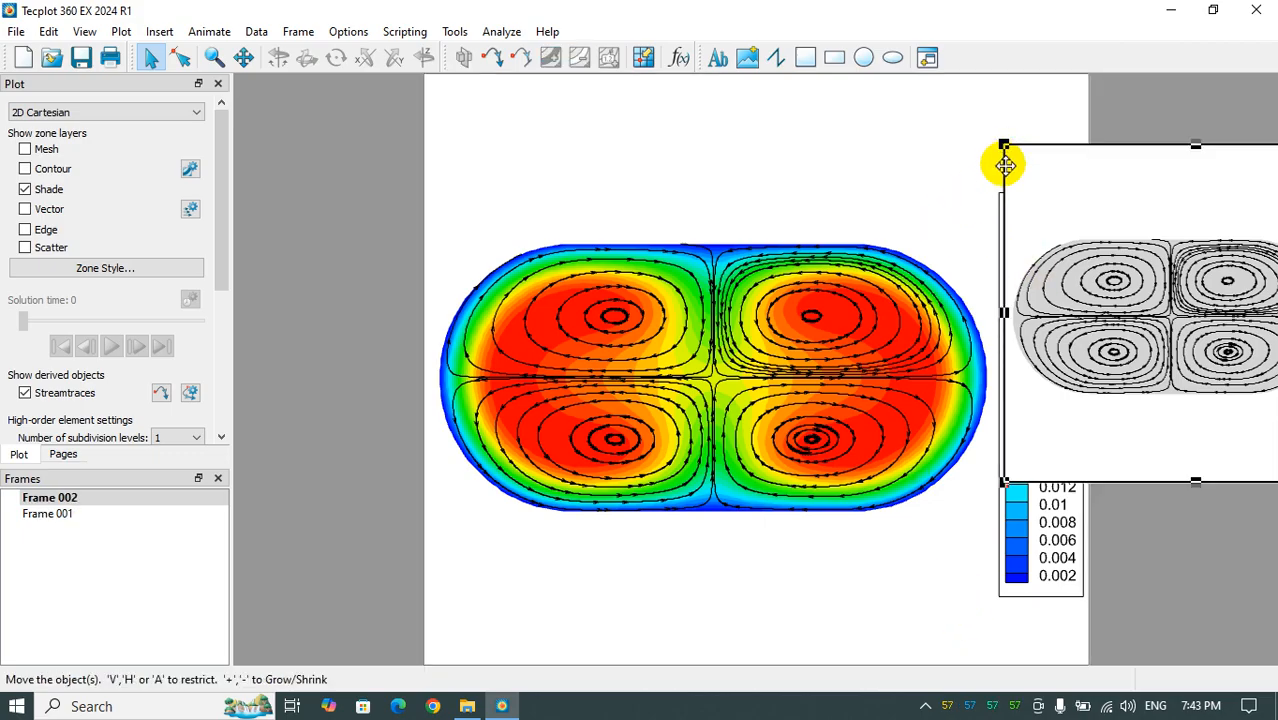
pyautogui.hotkey('ctrl', 'v')
pyautogui.moveTo(1004, 171); pyautogui.dragTo(470, 405)
# - Clear the plot in Frame 001 from the page and delete its contour legend
pyautogui.click(546, 300)
pyautogui.scroll(-1, 654, 263)
pyautogui.moveTo(654, 263); pyautogui.dragTo(448, 274, button='right')
pyautogui.click(1027, 567)
pyautogui.press('Delete')
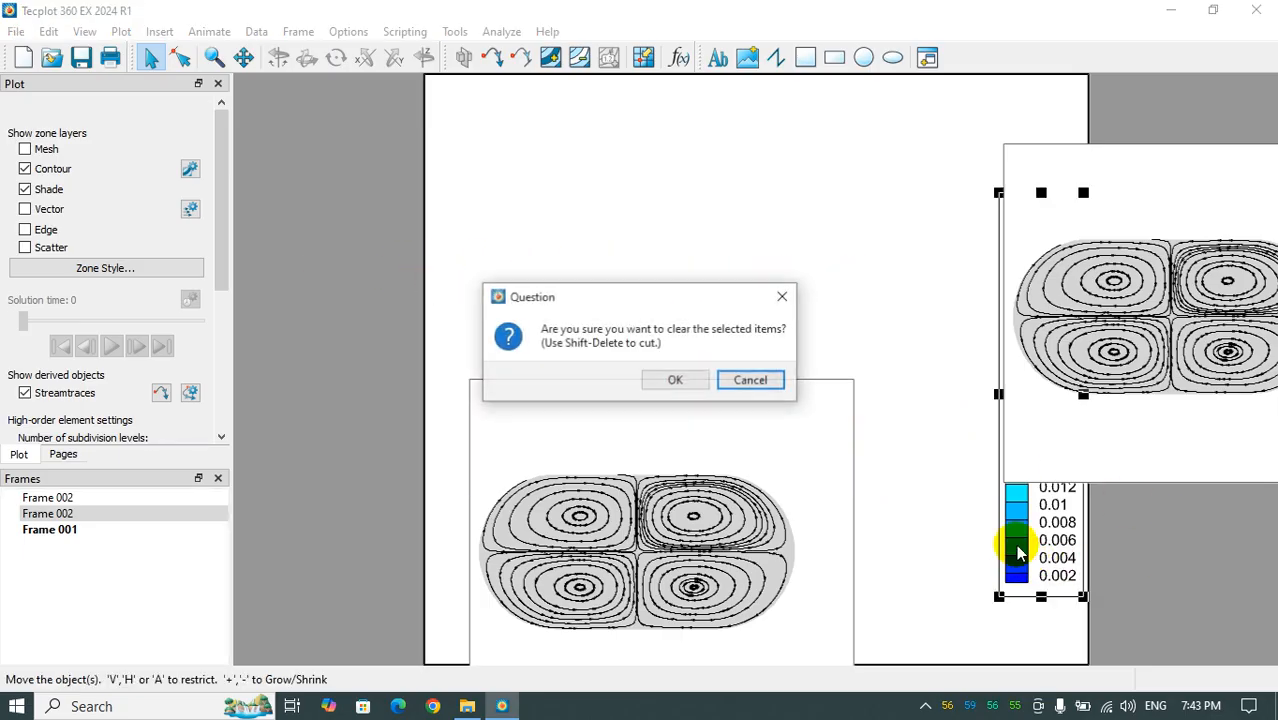
pyautogui.click(676, 377)
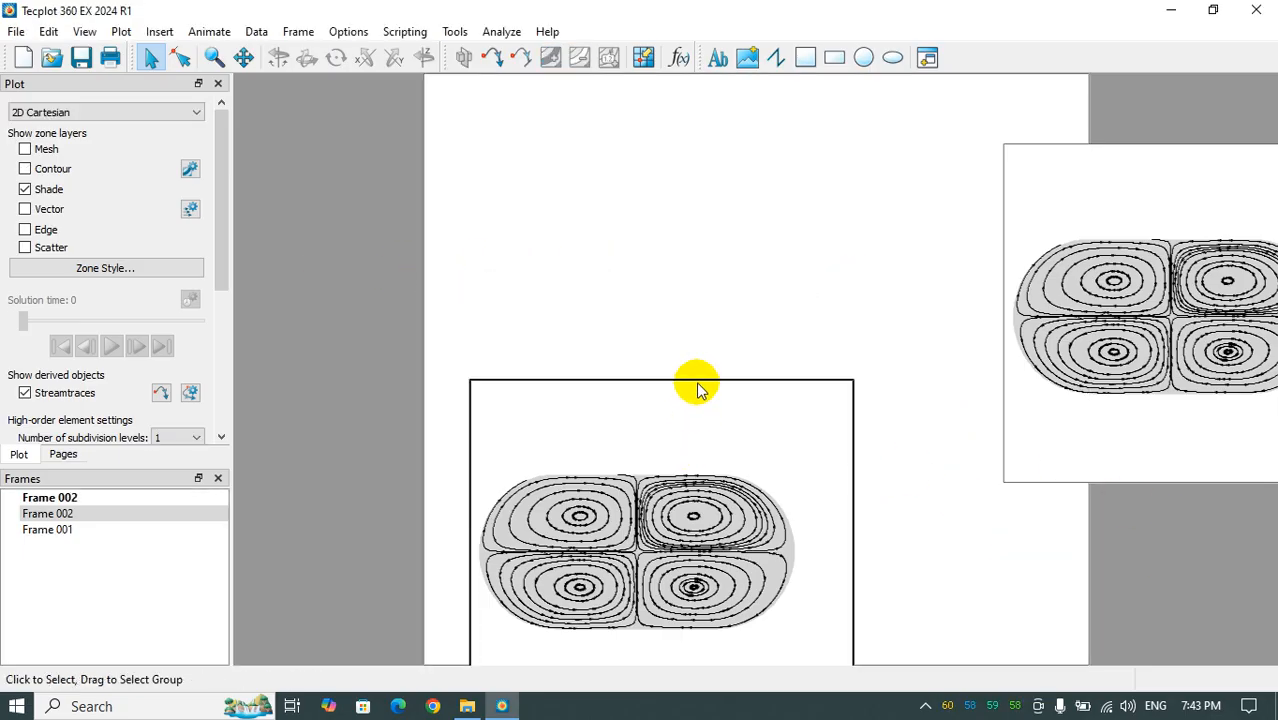
# - Delete the pasted frame copy from the page and move the remaining Frame 002 onto the page's middle
pyautogui.moveTo(698, 388); pyautogui.dragTo(702, 303)
pyautogui.press('Delete')
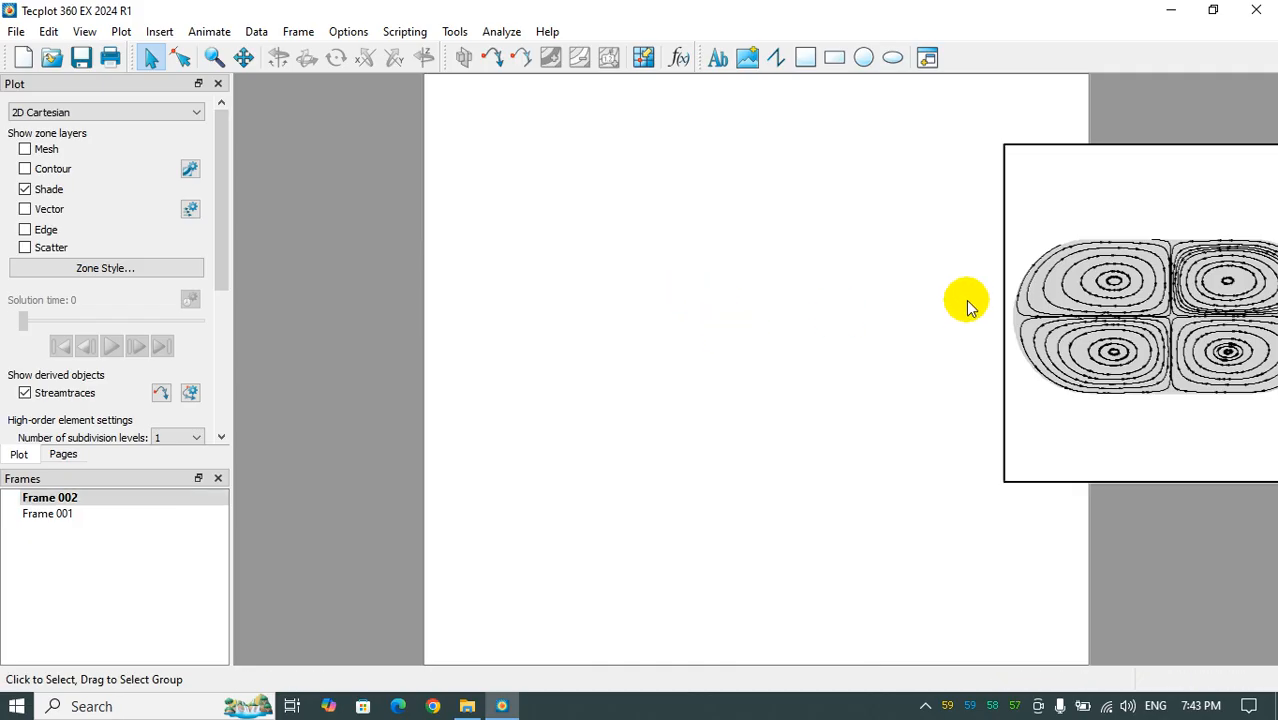
pyautogui.click(995, 263)
pyautogui.moveTo(993, 262); pyautogui.dragTo(745, 448)
pyautogui.click(787, 435)
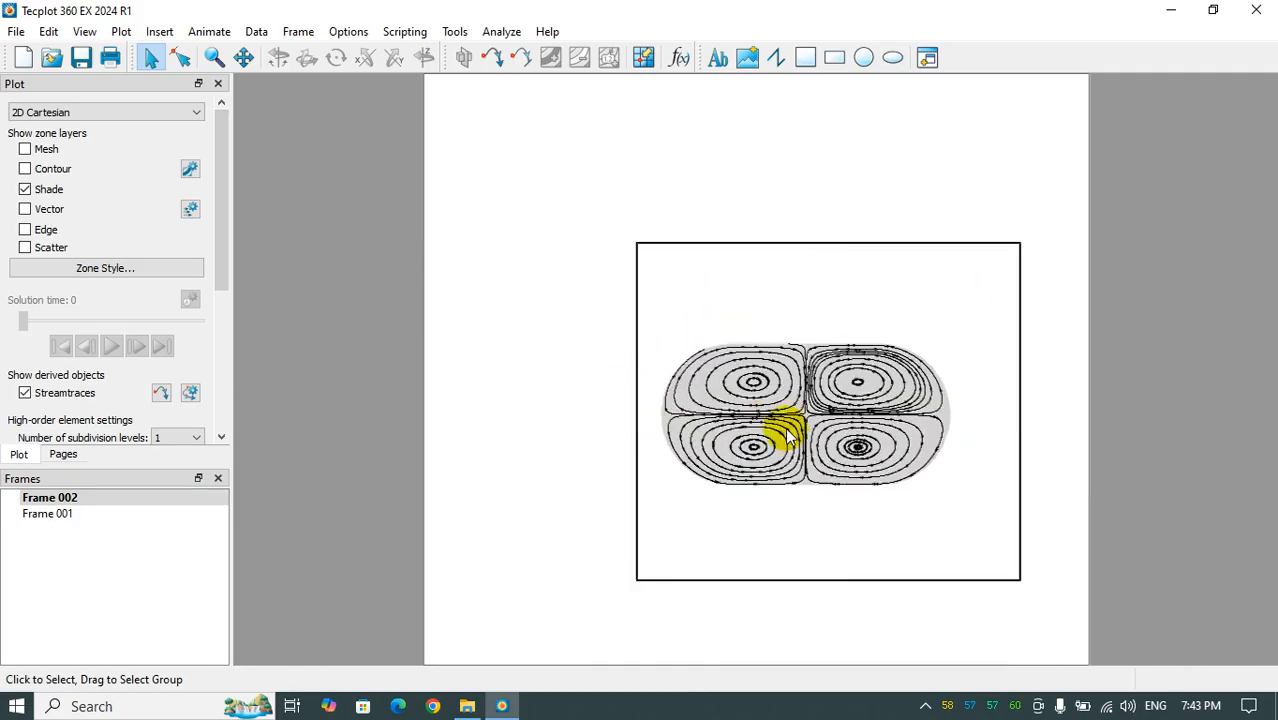
# - Enlarge and centre the streamtrace plot inside Frame 002, then shrink the frame from its upper-right corner
pyautogui.moveTo(787, 429); pyautogui.dragTo(797, 450, button='middle')
pyautogui.moveTo(802, 474); pyautogui.dragTo(830, 480, button='right')
pyautogui.moveTo(830, 452); pyautogui.dragTo(826, 483, button='middle')
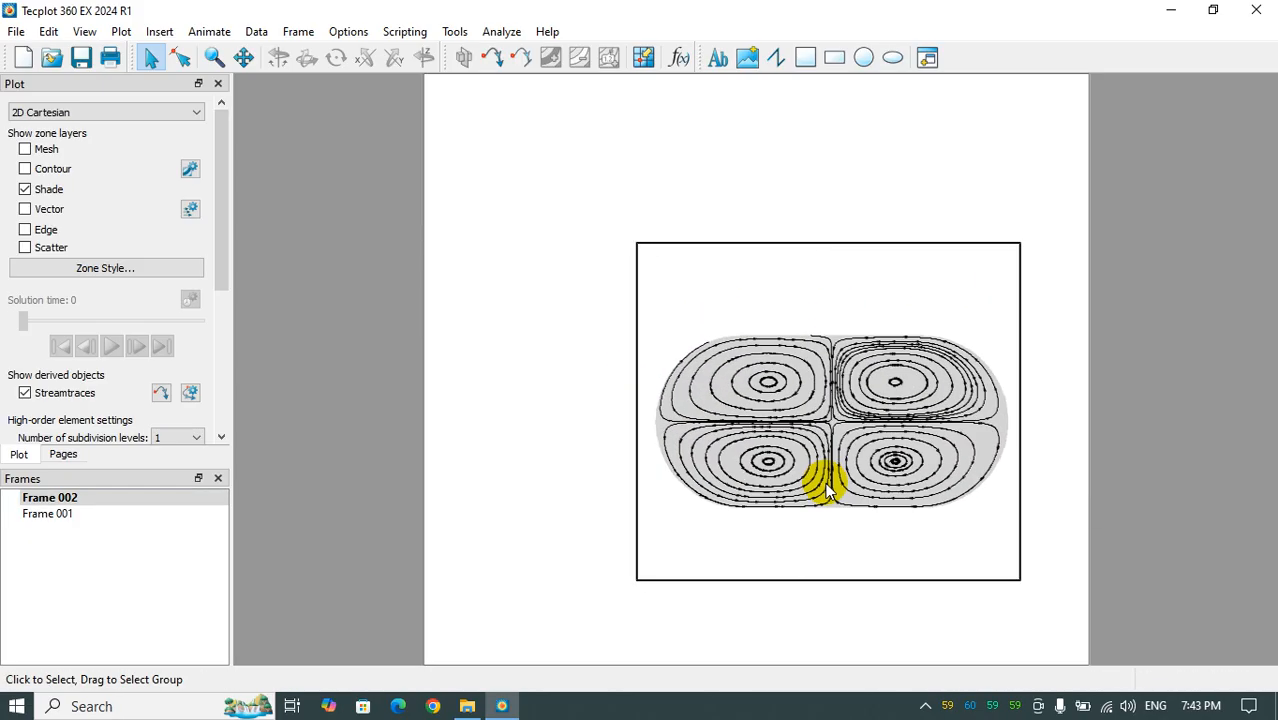
pyautogui.click(830, 485)
pyautogui.moveTo(1020, 243); pyautogui.dragTo(975, 270)
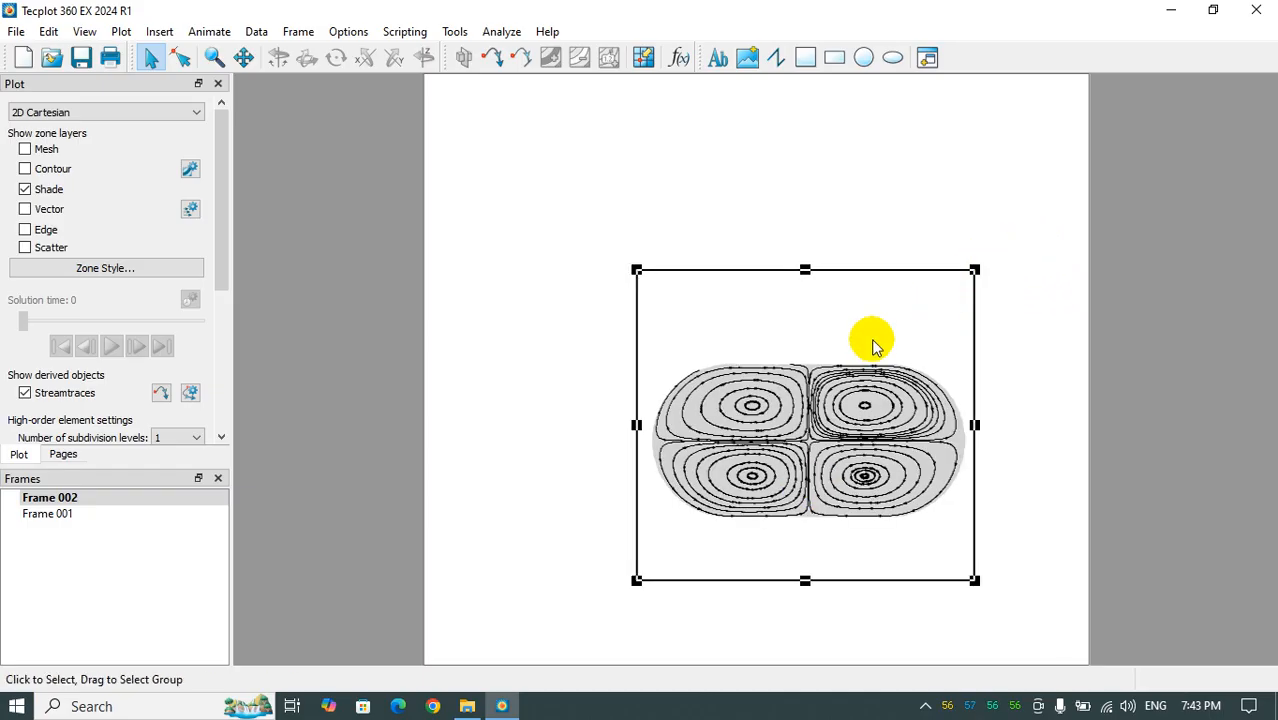
# - Move Frame 002 to the page's lower-left corner, paste a copy, and place the copy against the page's right edge
pyautogui.moveTo(882, 274); pyautogui.dragTo(677, 354)
pyautogui.hotkey('ctrl', 'v')
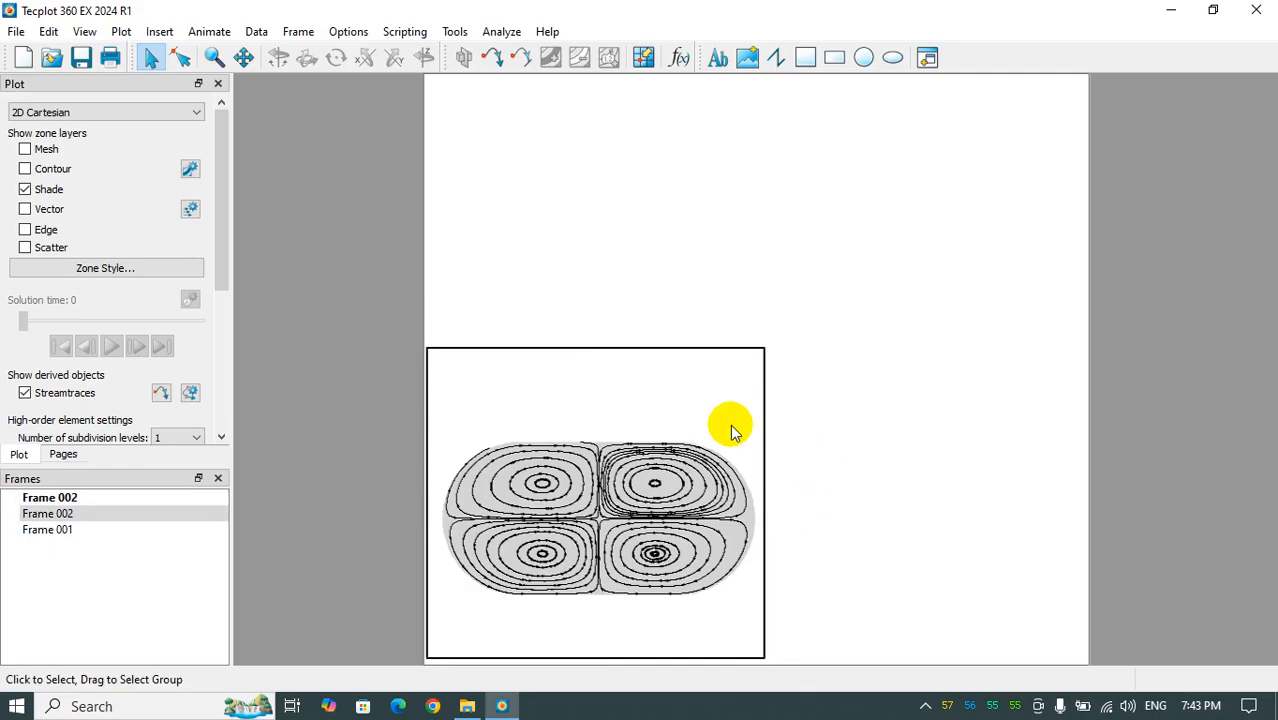
pyautogui.moveTo(767, 435); pyautogui.dragTo(1087, 276)
pyautogui.click(910, 579)
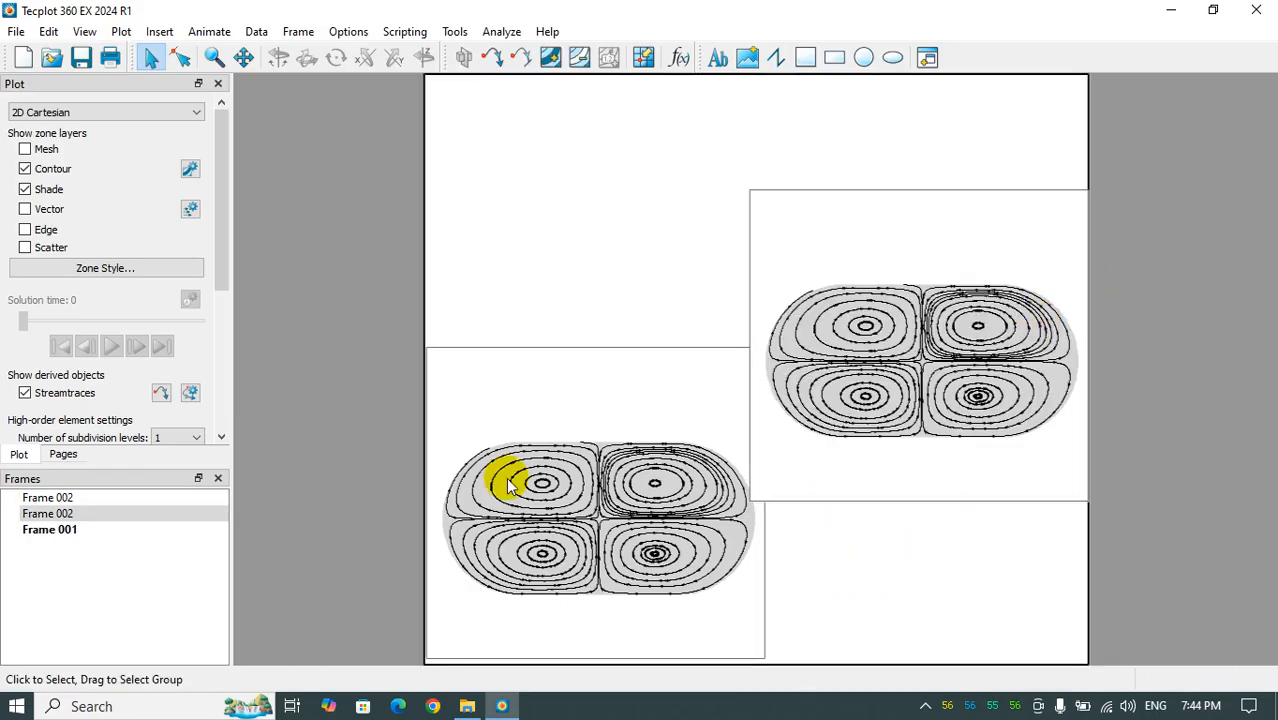
# - Show contours instead of shade in the lower-left frame and delete its contour legend
pyautogui.click(513, 508)
pyautogui.click(26, 172)
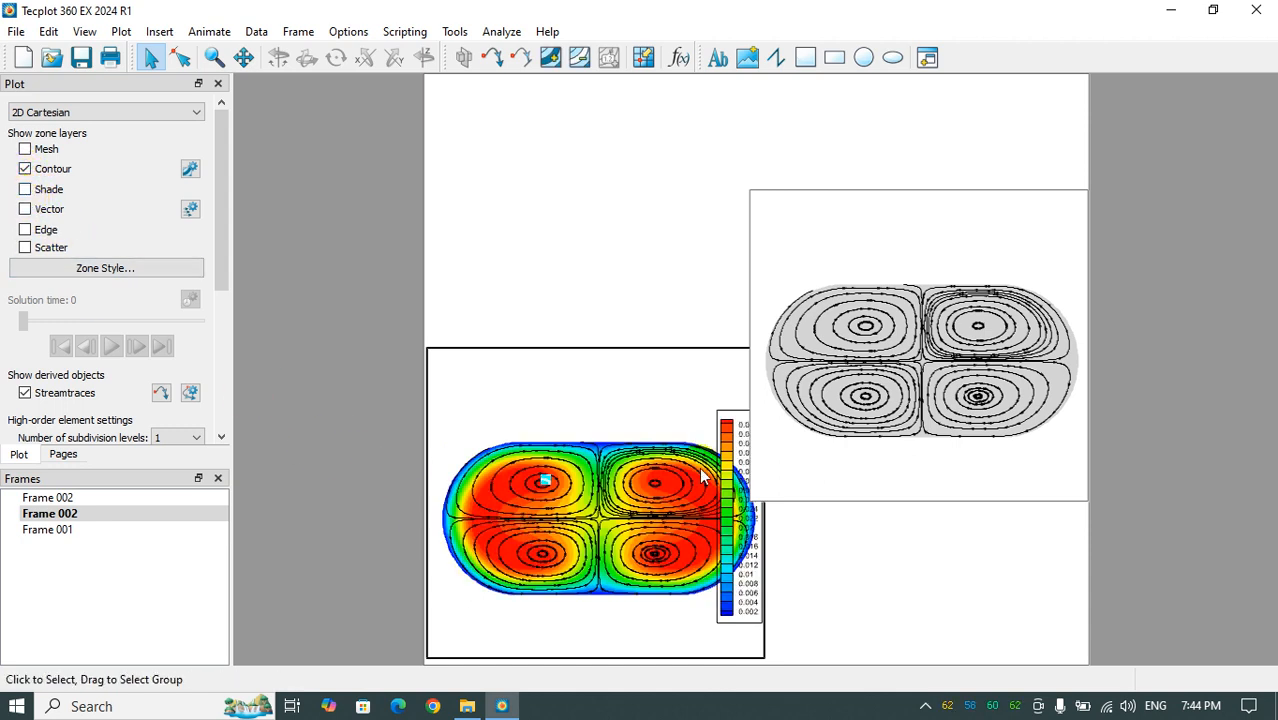
pyautogui.click(733, 483)
pyautogui.moveTo(733, 485); pyautogui.dragTo(511, 400)
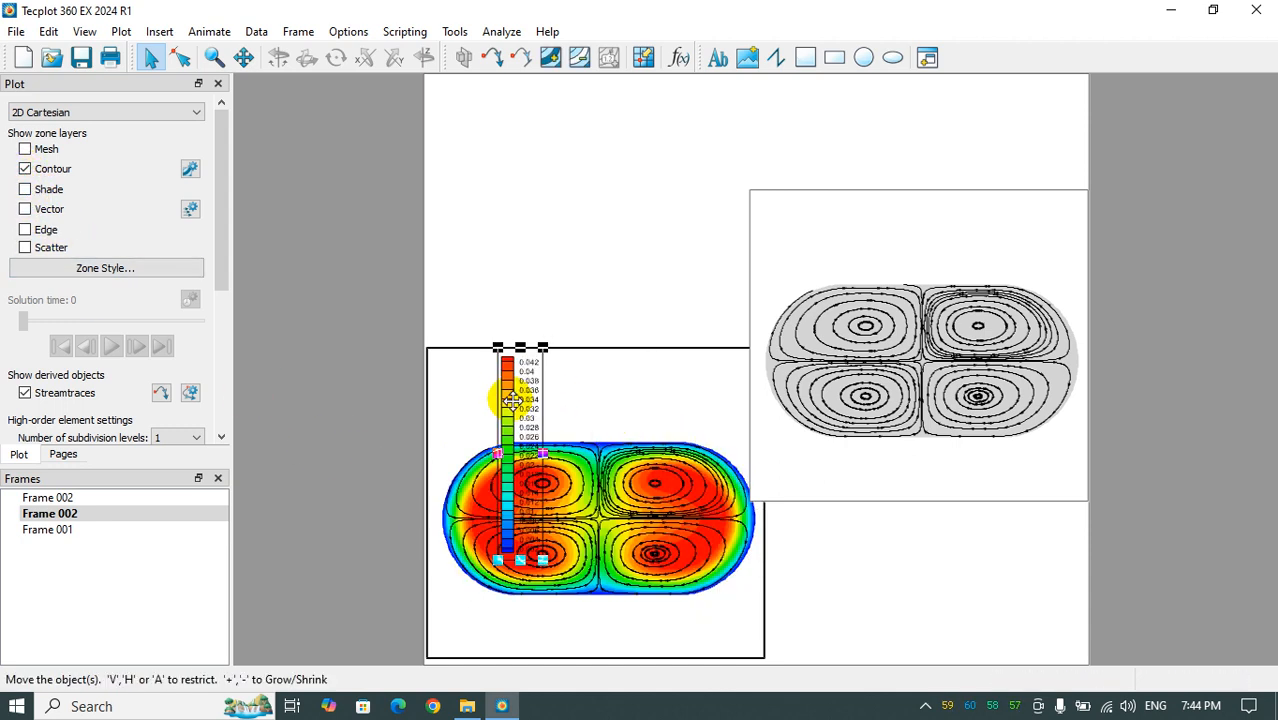
pyautogui.doubleClick(511, 402)
pyautogui.click(451, 149)
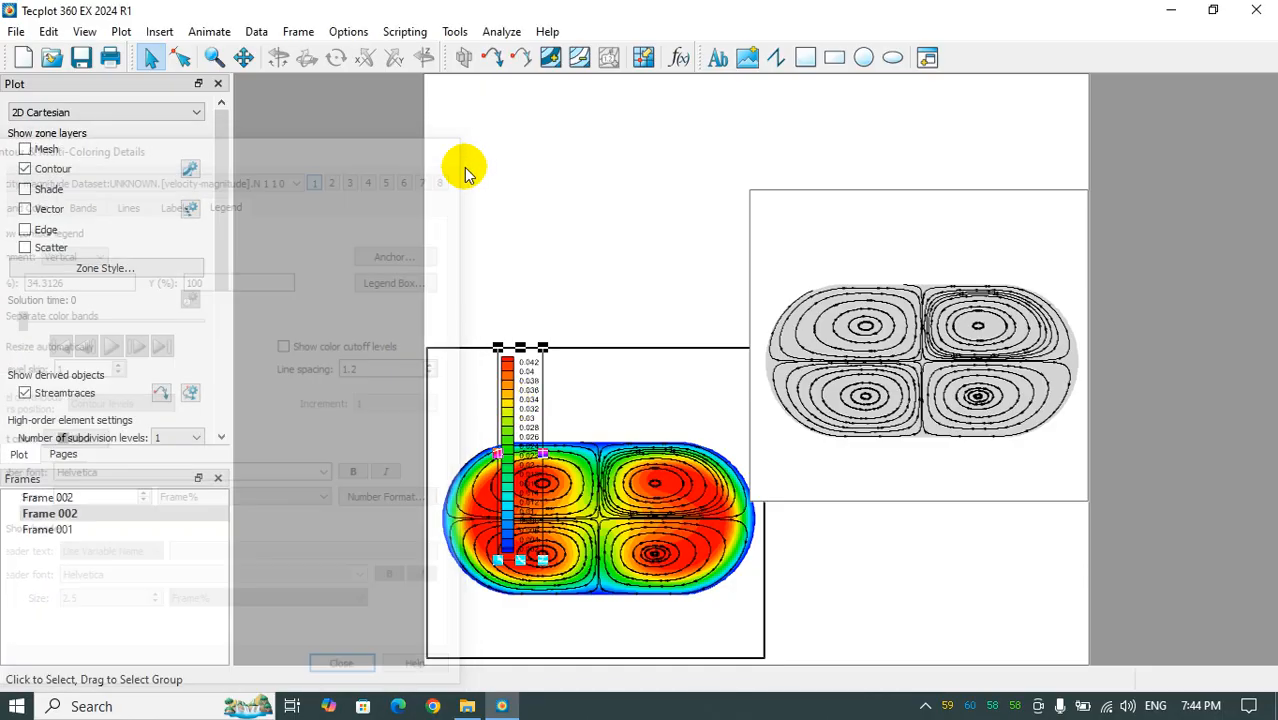
pyautogui.press('Delete')
pyautogui.click(676, 377)
pyautogui.click(927, 414)
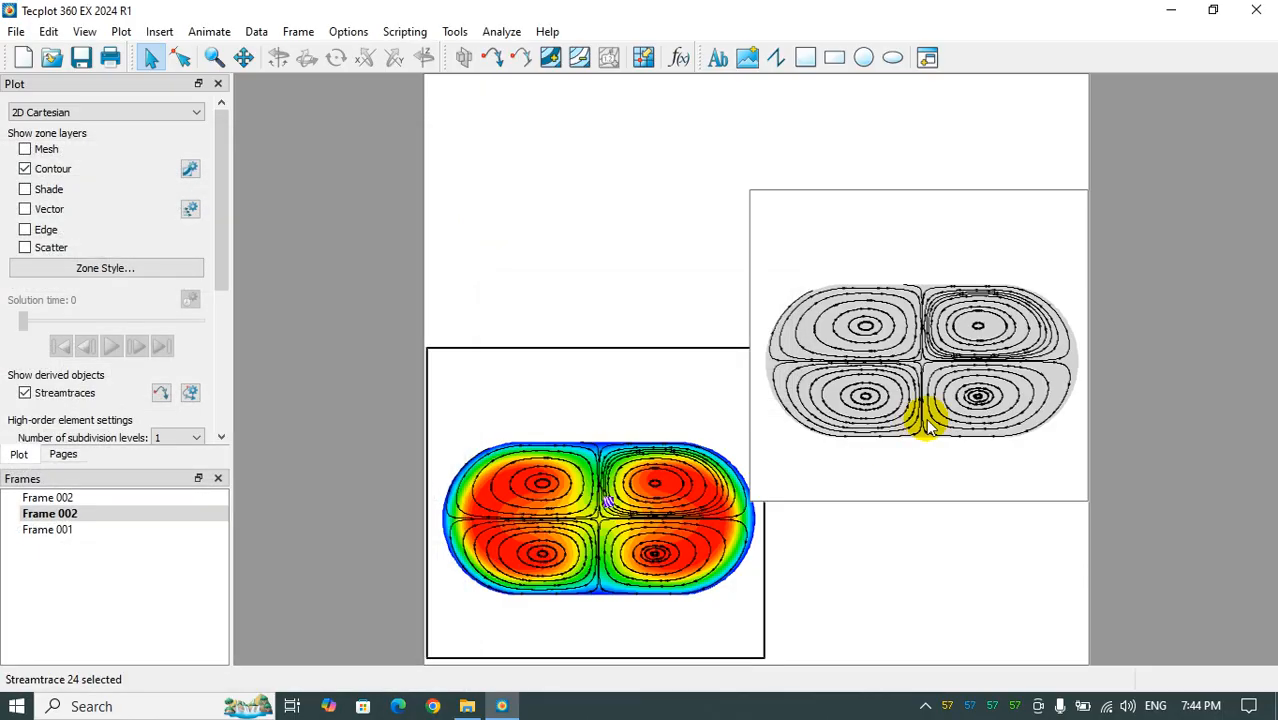
# - Show vectors over the contours in the lower-left frame and hide its streamtraces
pyautogui.click(590, 510)
pyautogui.click(25, 209)
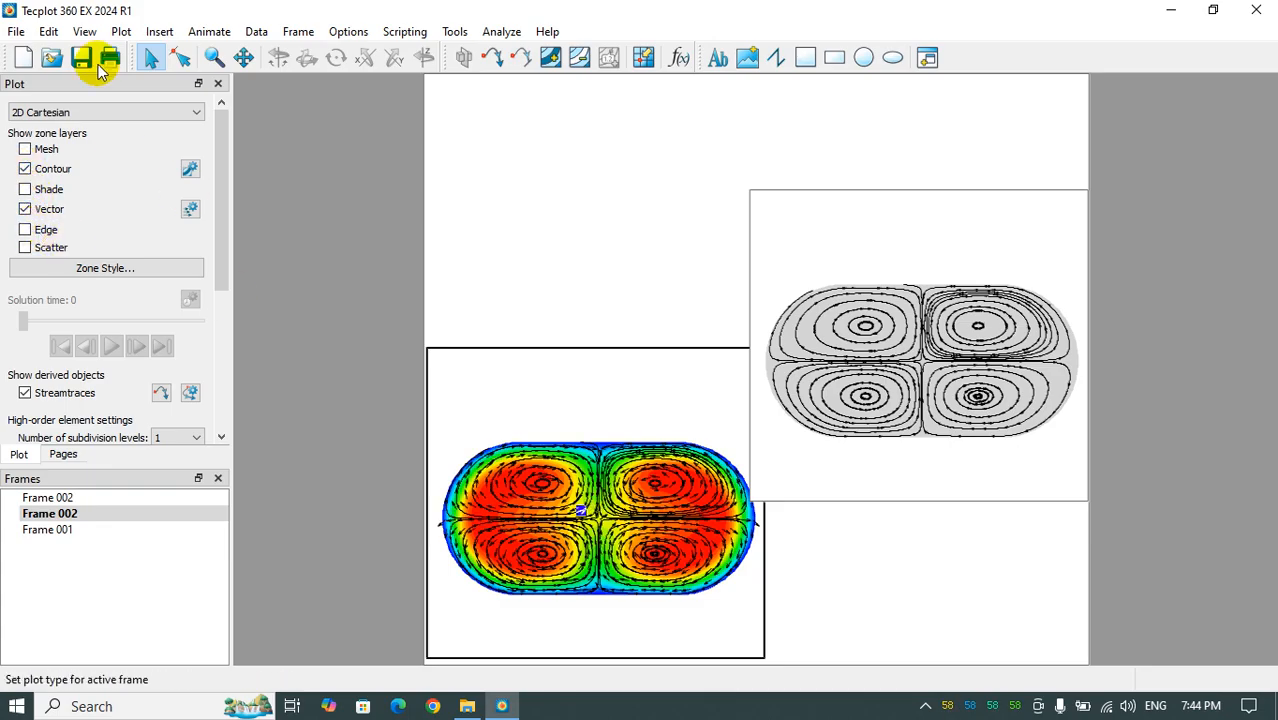
pyautogui.click(121, 31)
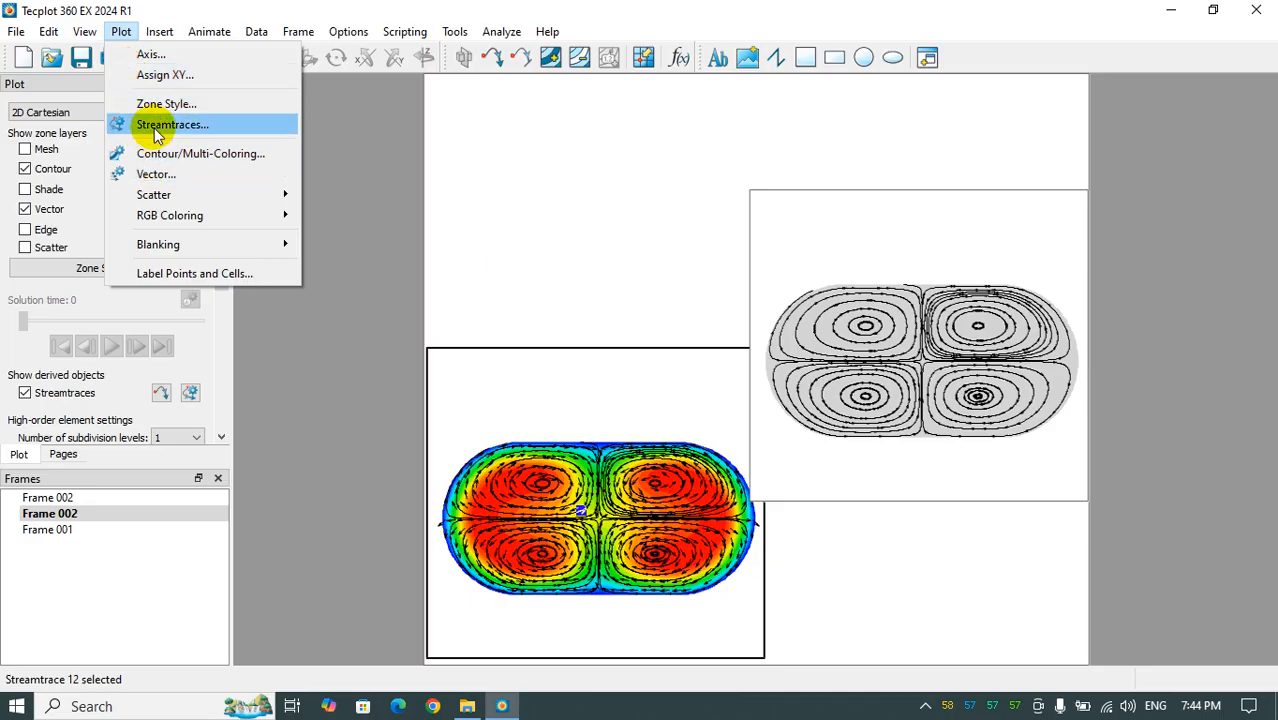
pyautogui.click(160, 124)
pyautogui.click(174, 178)
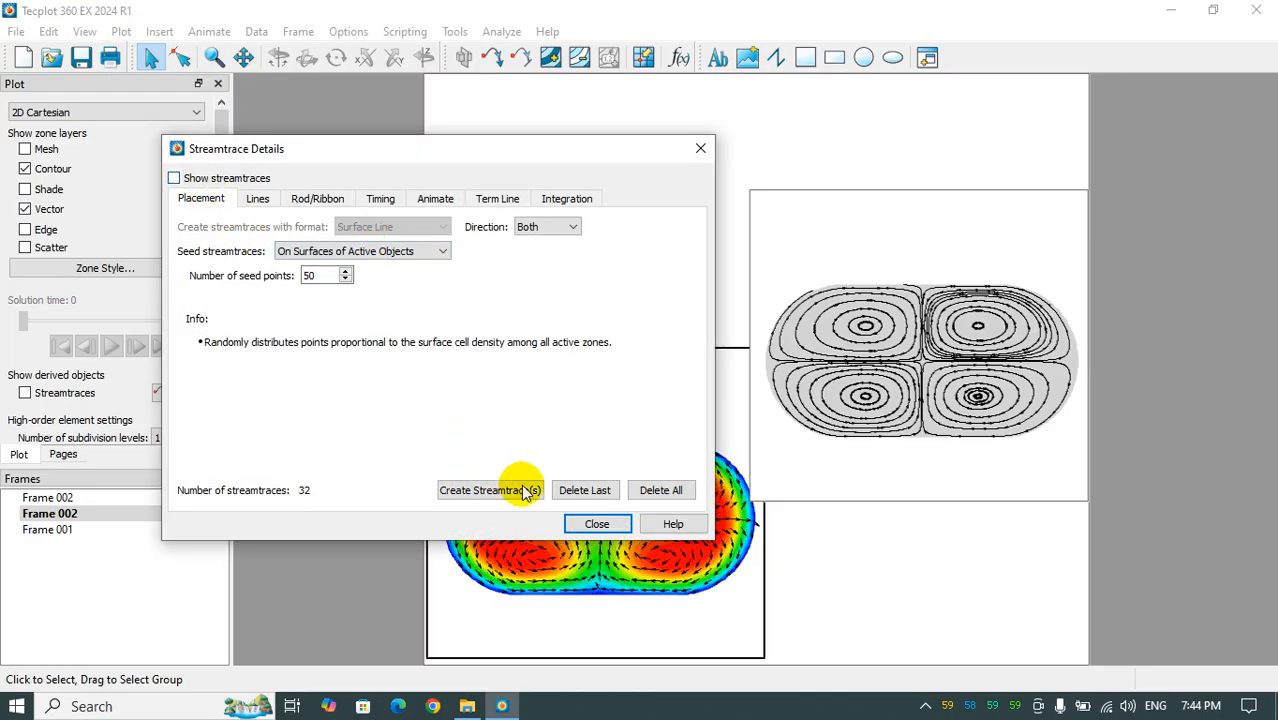
pyautogui.click(597, 524)
pyautogui.click(901, 386)
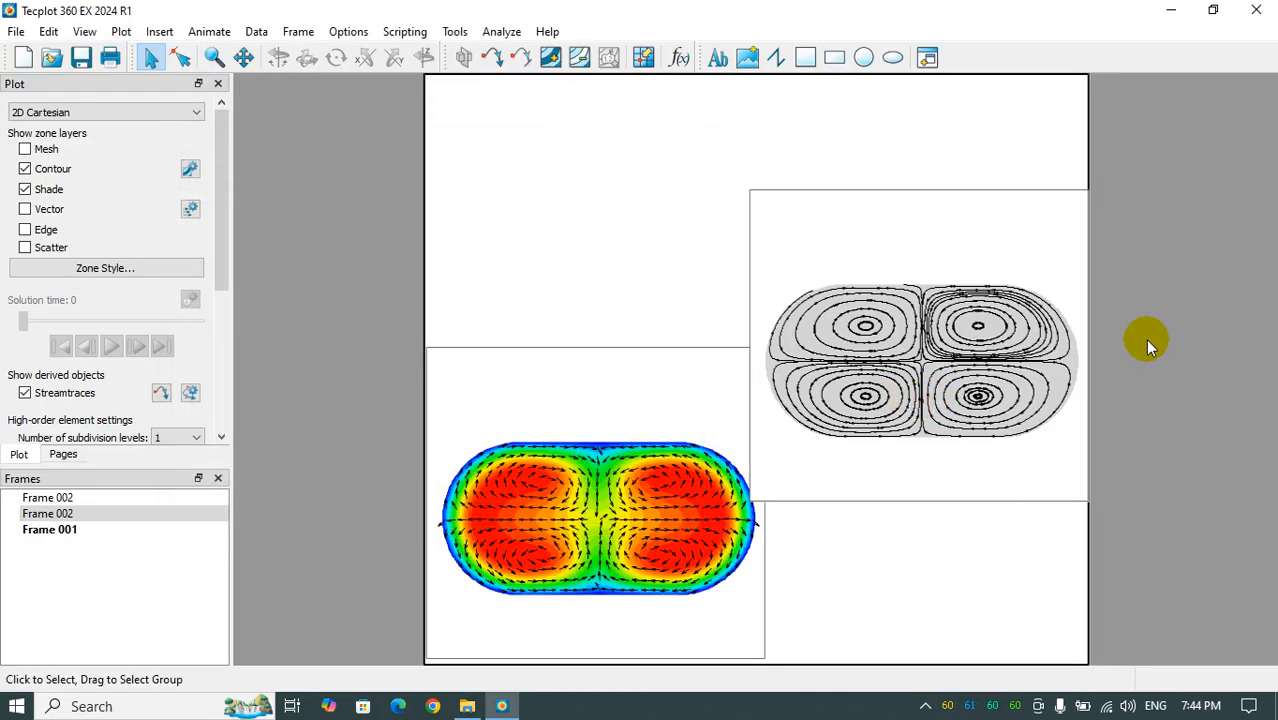
# - Duplicate the contour and vector frame, place the copy in the page's upper-left area, and hide its vectors
pyautogui.click(665, 351)
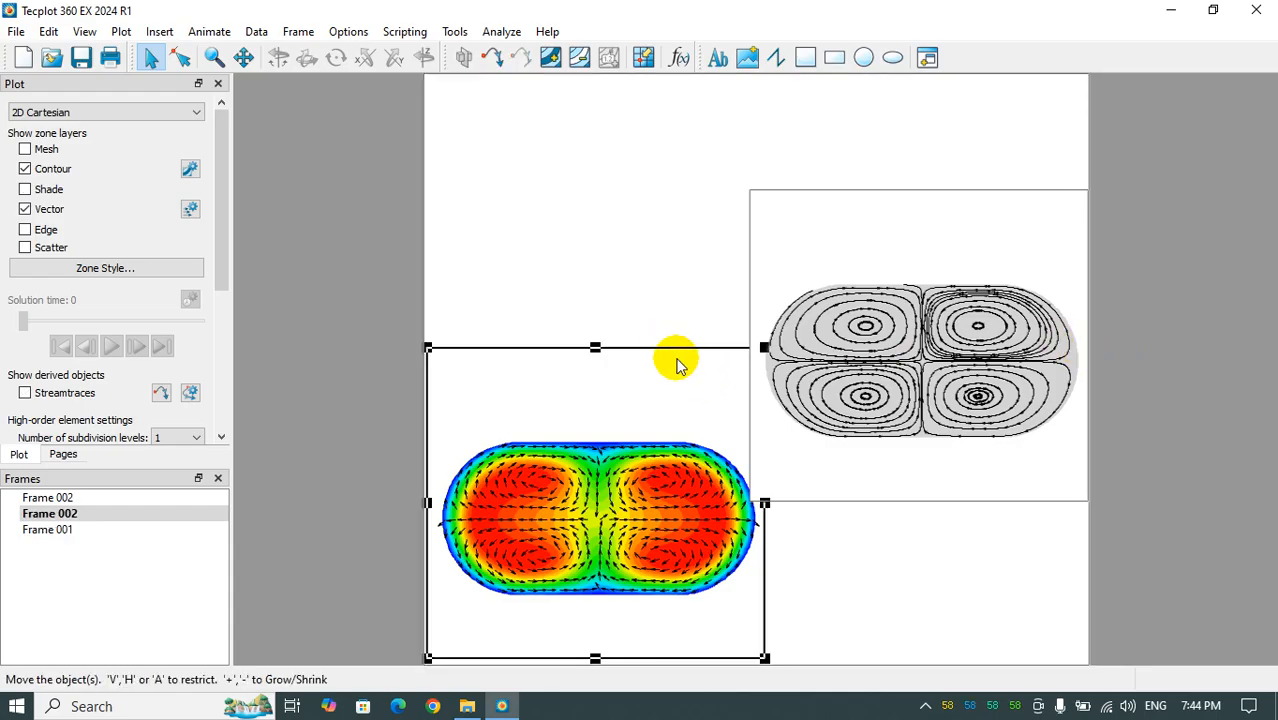
pyautogui.hotkey('ctrl', 'c')
pyautogui.hotkey('ctrl', 'v')
pyautogui.moveTo(665, 357); pyautogui.dragTo(591, 133)
pyautogui.click(25, 209)
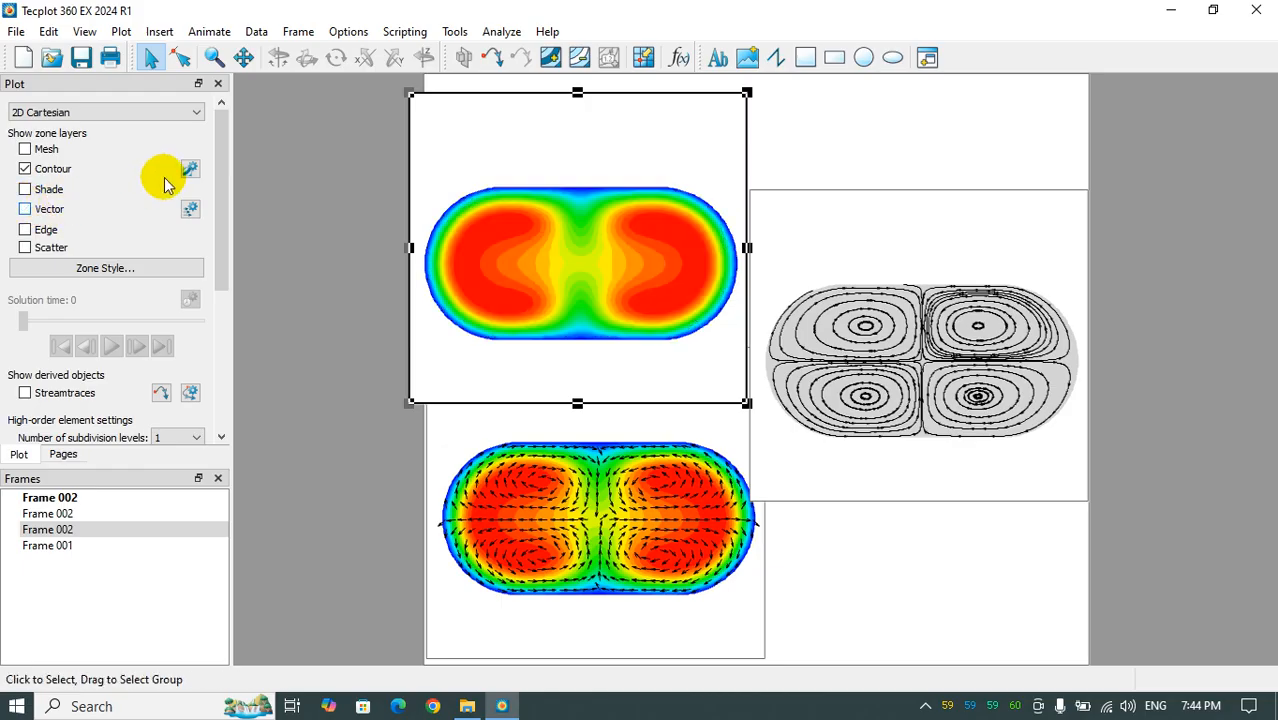
# - Set the contour variable of the upper-left frame to Pressure Dataset:PRES.N 1 1 0
pyautogui.click(190, 169)
pyautogui.moveTo(300, 145); pyautogui.dragTo(655, 152)
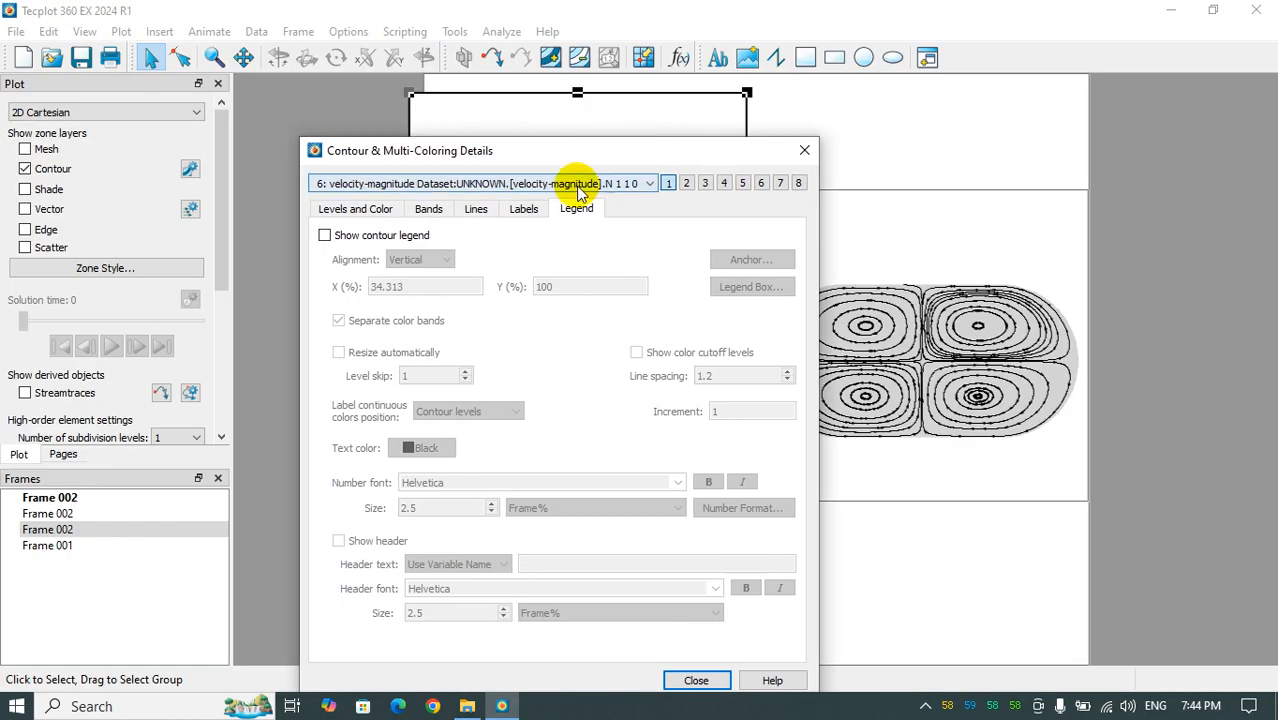
pyautogui.click(575, 183)
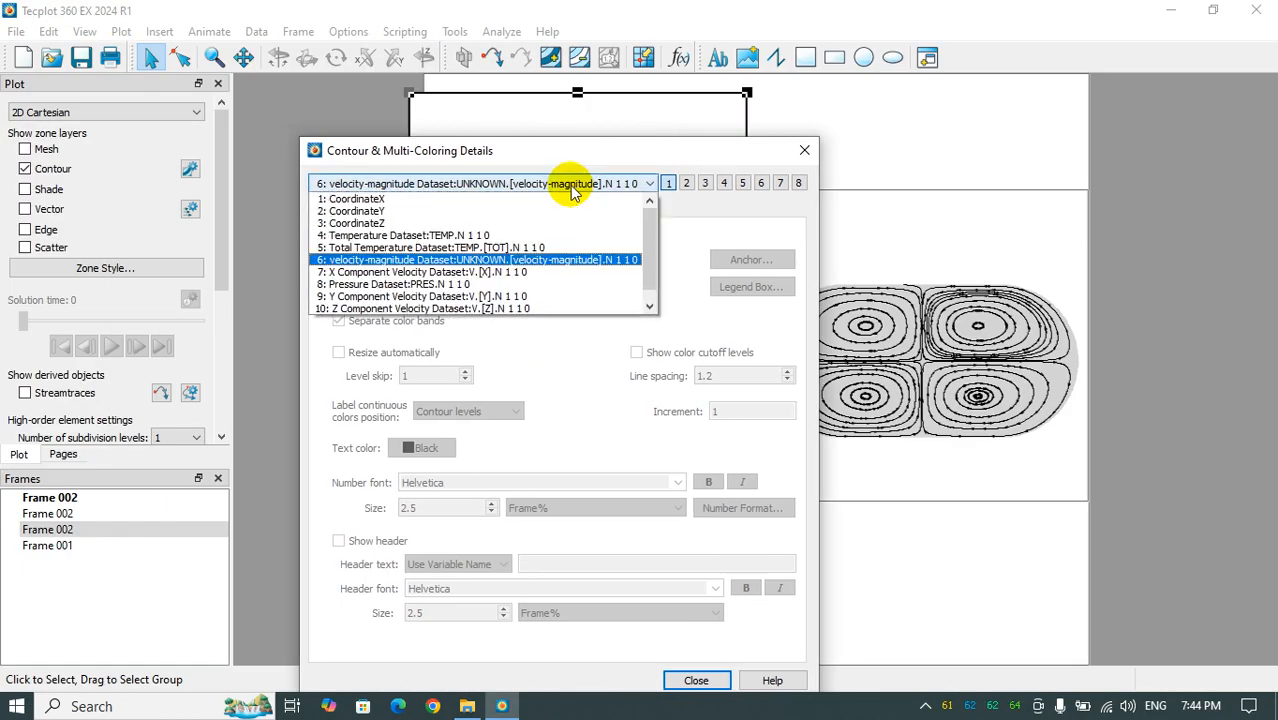
pyautogui.click(395, 284)
pyautogui.click(804, 150)
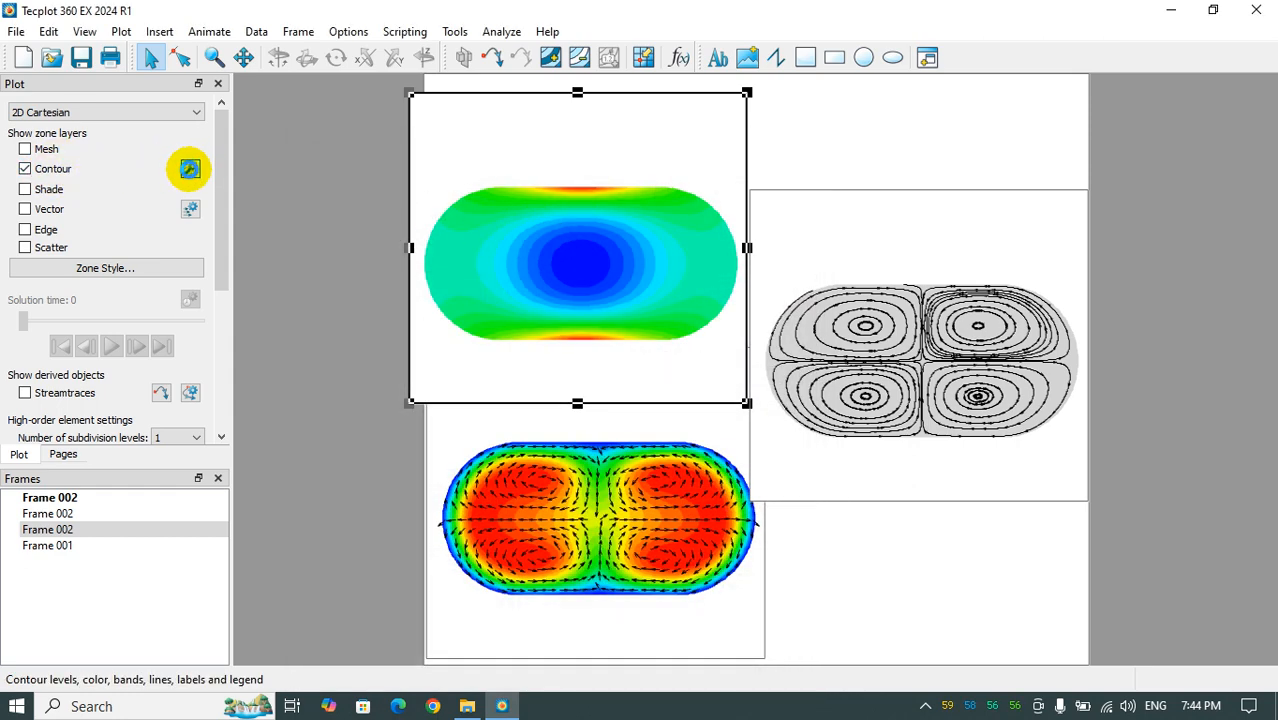
# - Examine the contour levels and color map settings of the pressure plot, then close the contour details
pyautogui.click(190, 169)
pyautogui.moveTo(548, 161); pyautogui.dragTo(980, 214)
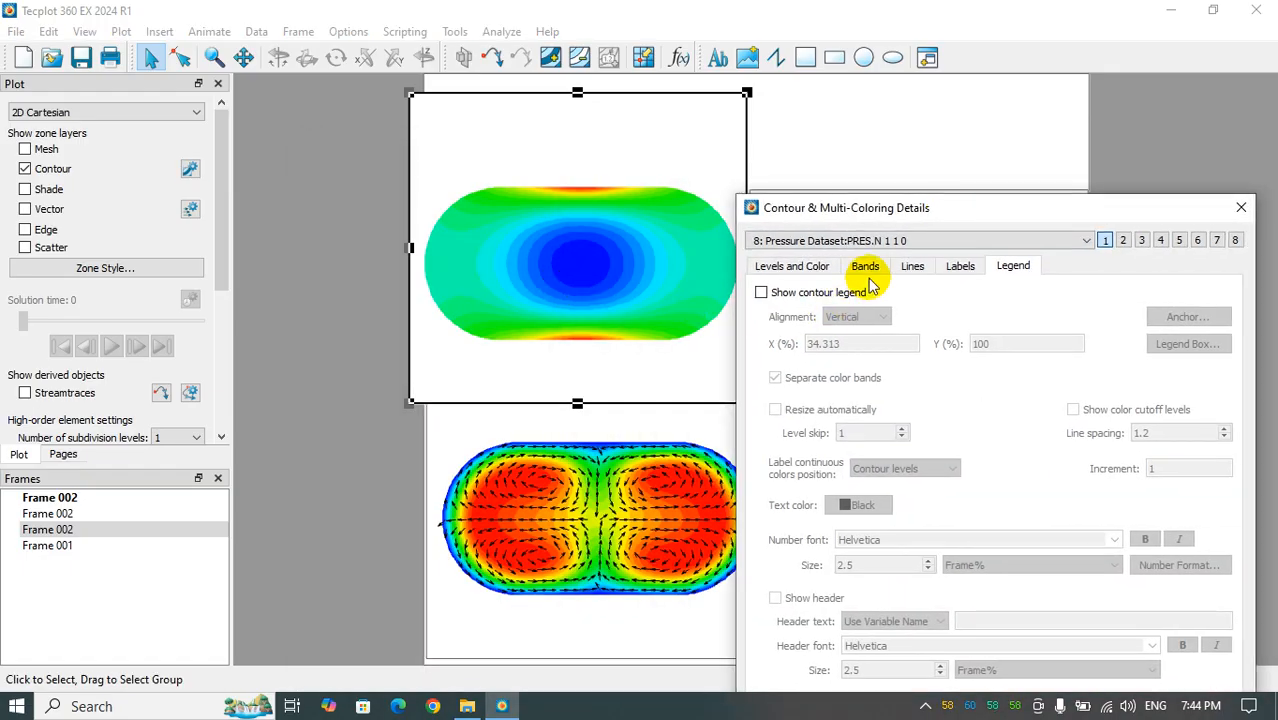
pyautogui.click(785, 265)
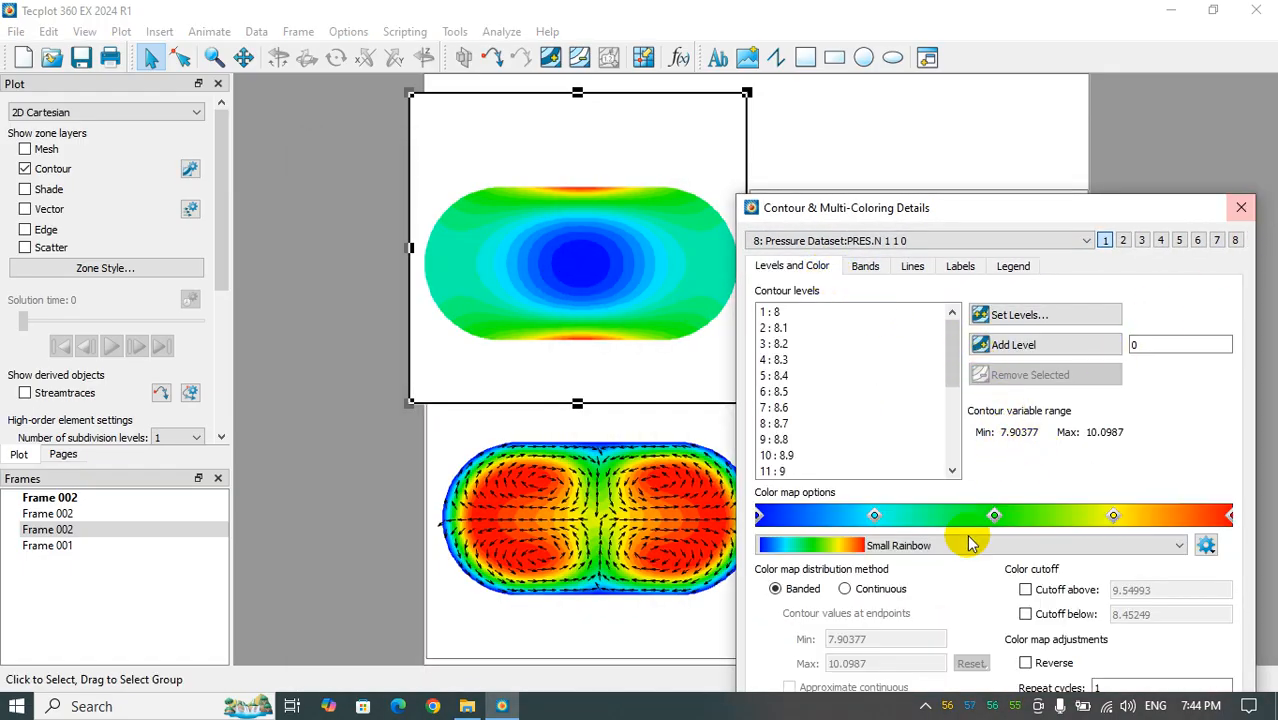
pyautogui.click(1241, 207)
# - Open the zone's contour style settings for the pressure plot and turn on the shade layer
pyautogui.click(122, 280)
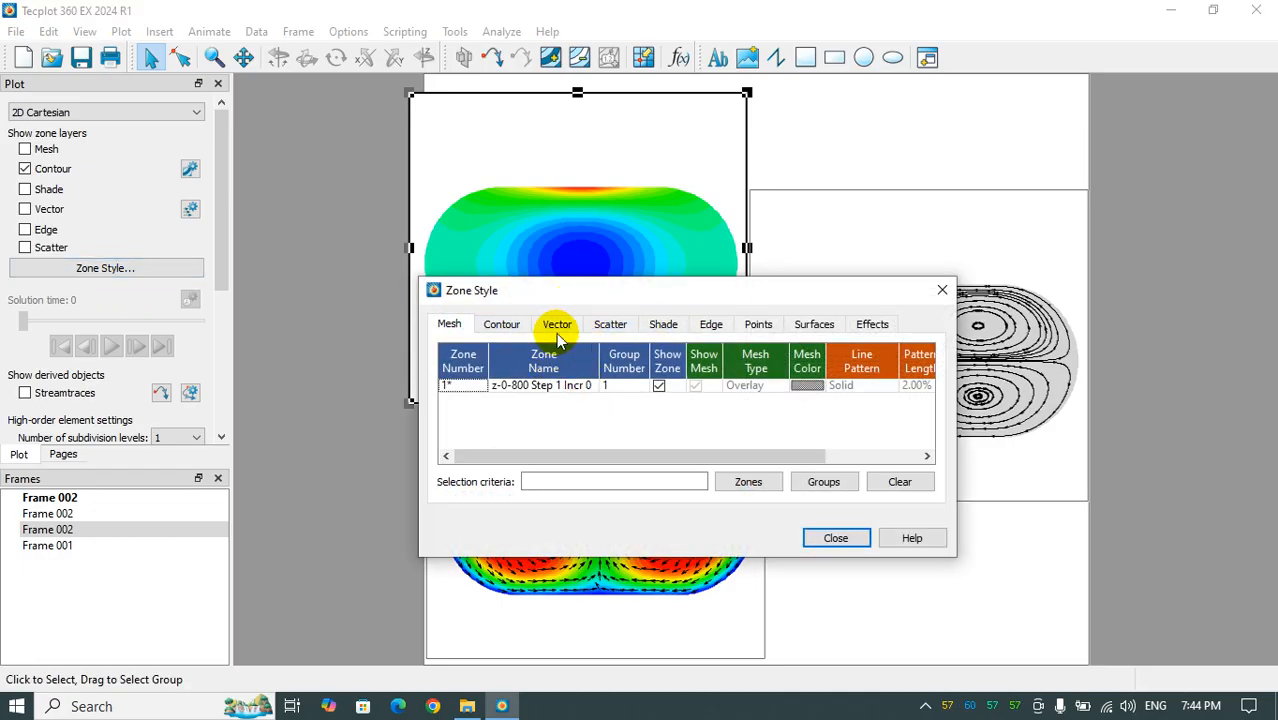
pyautogui.click(501, 324)
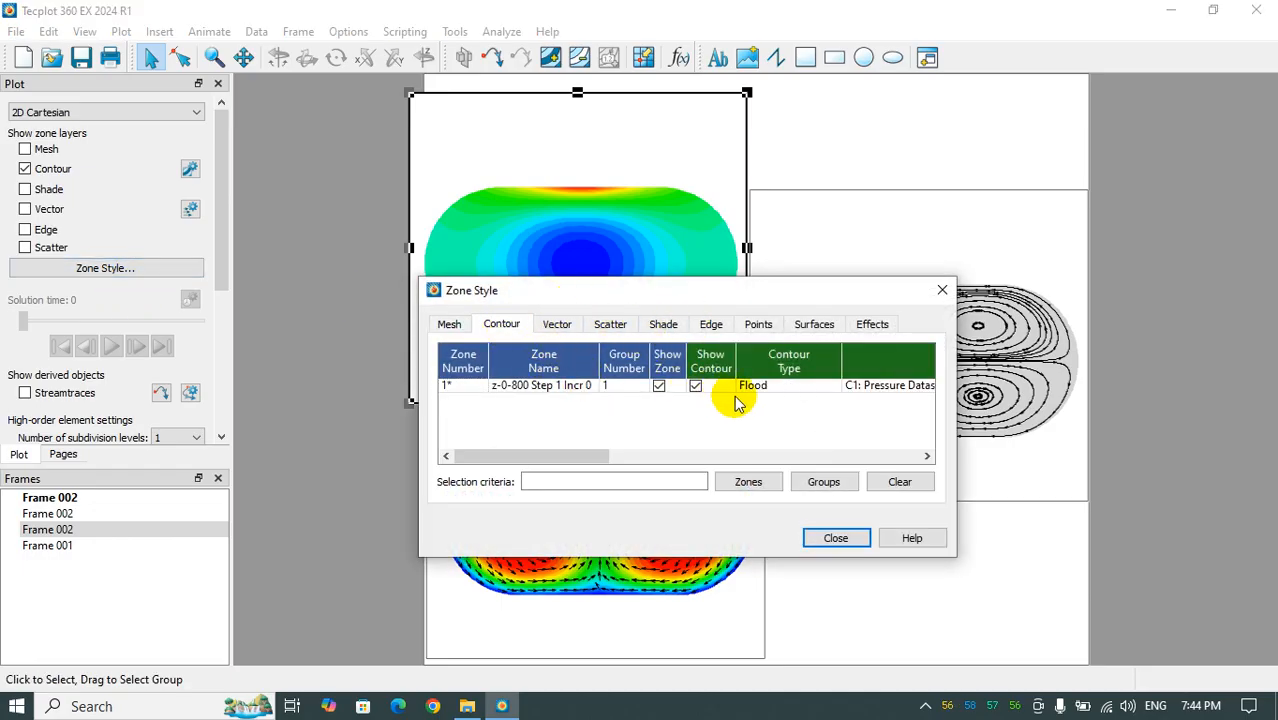
pyautogui.click(763, 387)
pyautogui.moveTo(729, 288); pyautogui.dragTo(523, 218)
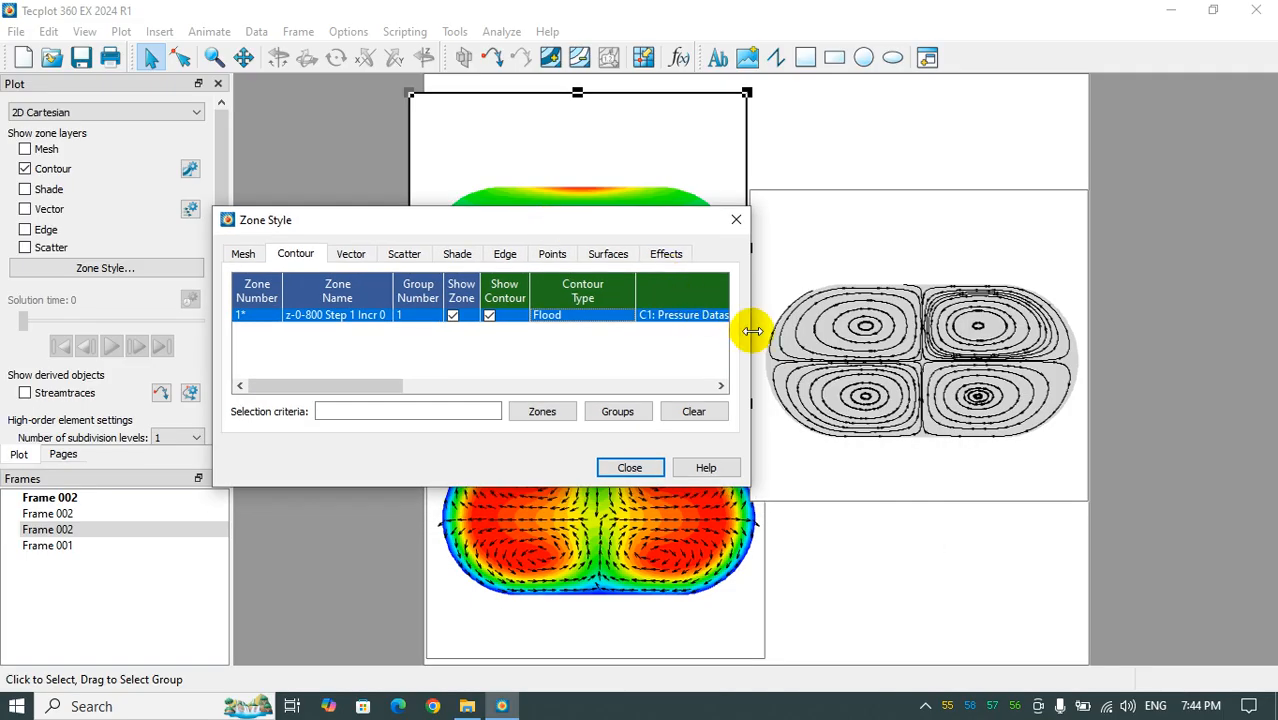
pyautogui.moveTo(752, 331); pyautogui.dragTo(1030, 331)
pyautogui.click(48, 190)
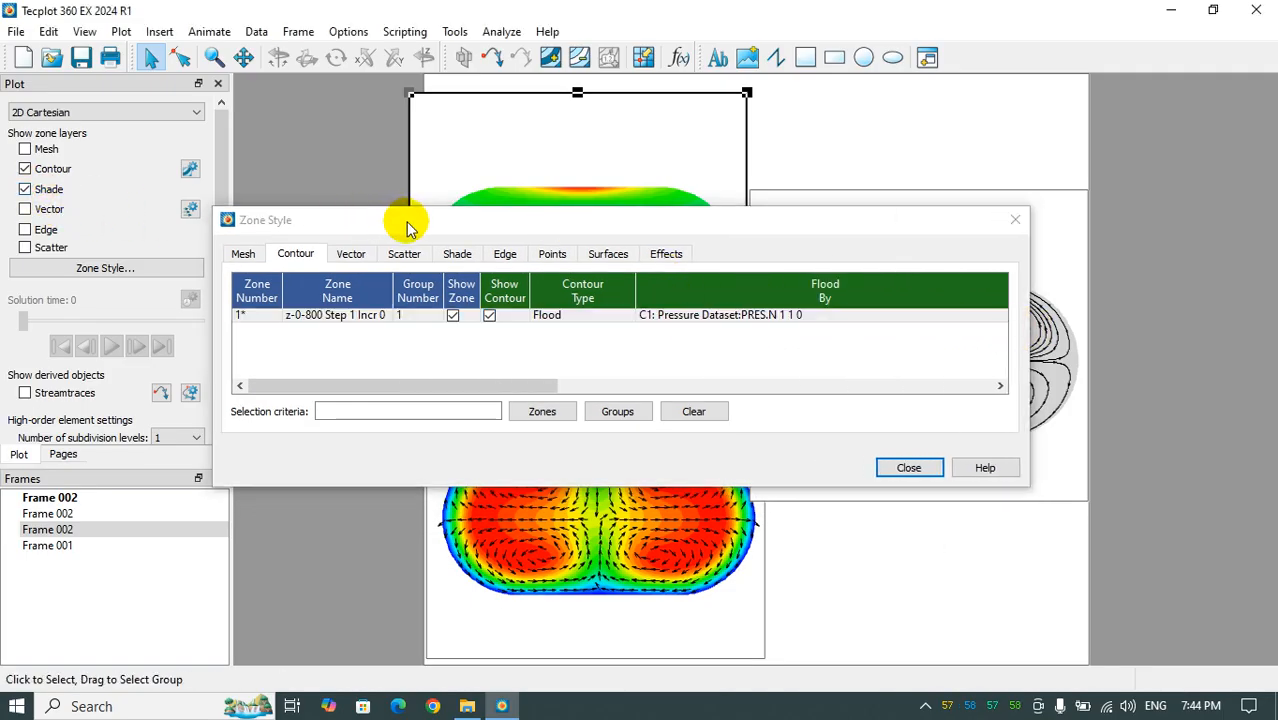
pyautogui.moveTo(407, 228); pyautogui.dragTo(605, 248)
# - Try the Lines contour type on the pressure plot
pyautogui.click(758, 338)
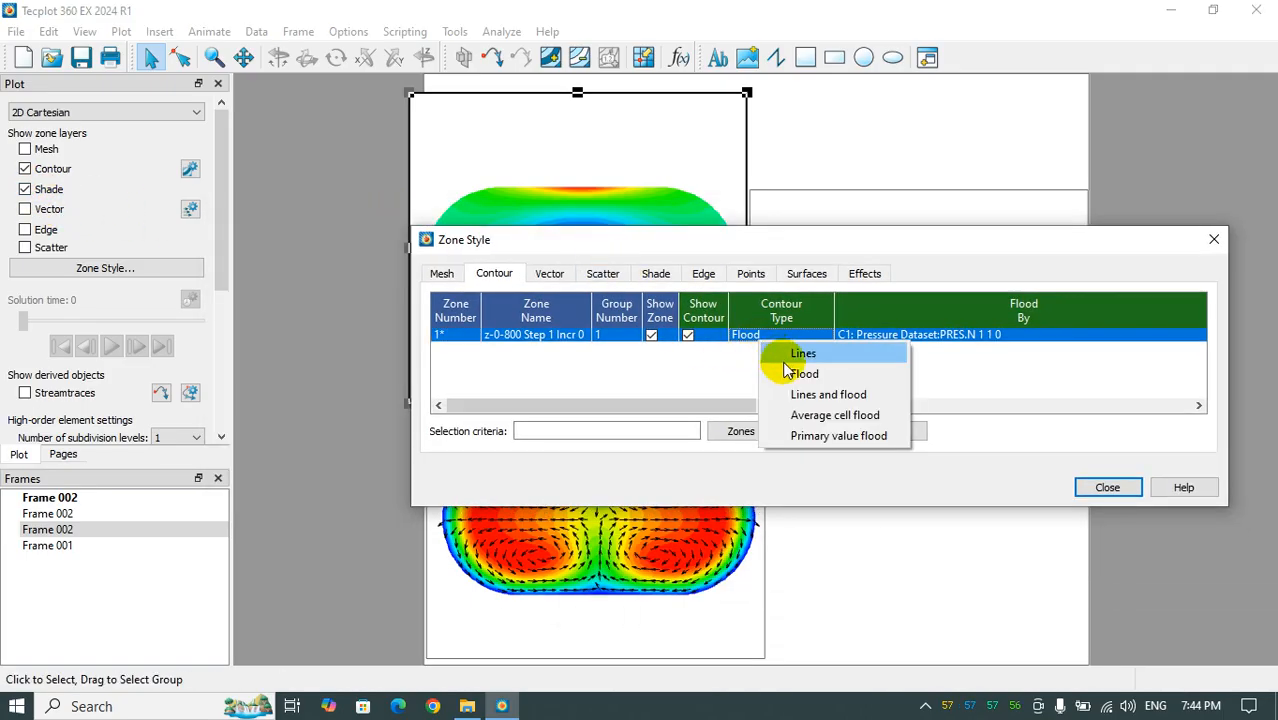
pyautogui.click(778, 355)
pyautogui.moveTo(748, 251); pyautogui.dragTo(892, 341)
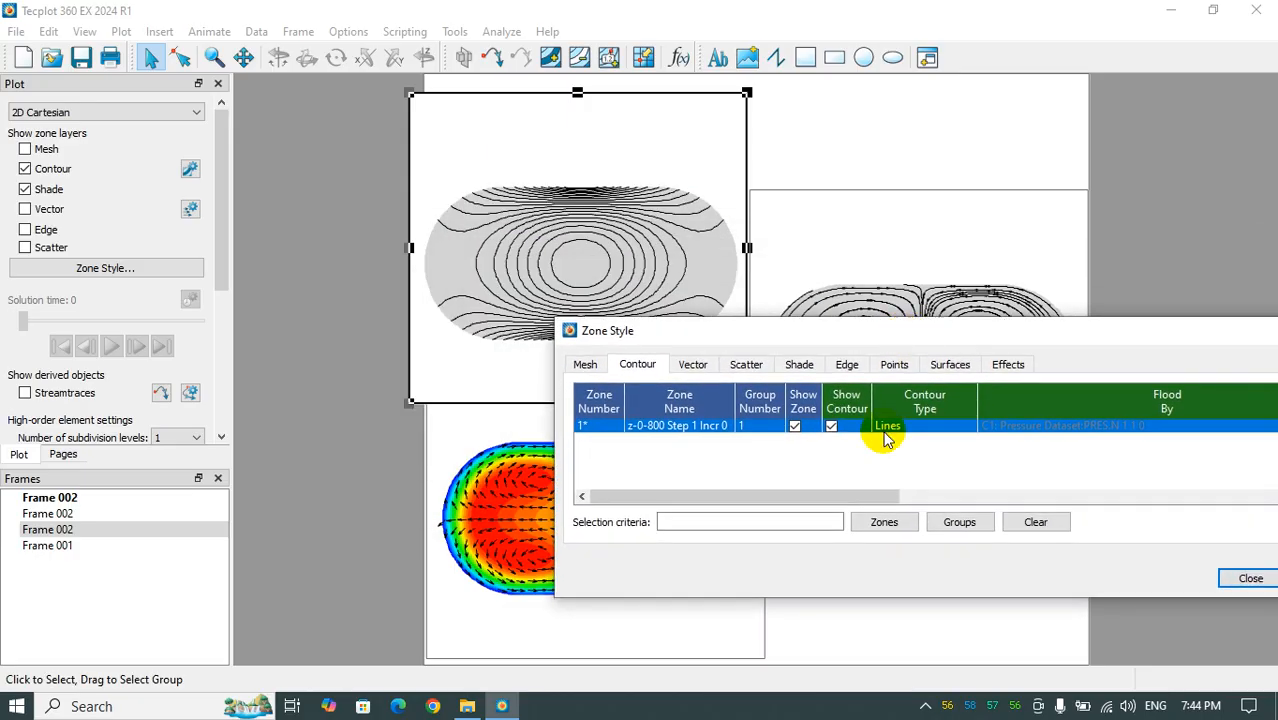
# - Set the pressure plot's contour type to Lines and flood and close the zone style settings
pyautogui.click(885, 440)
pyautogui.click(955, 487)
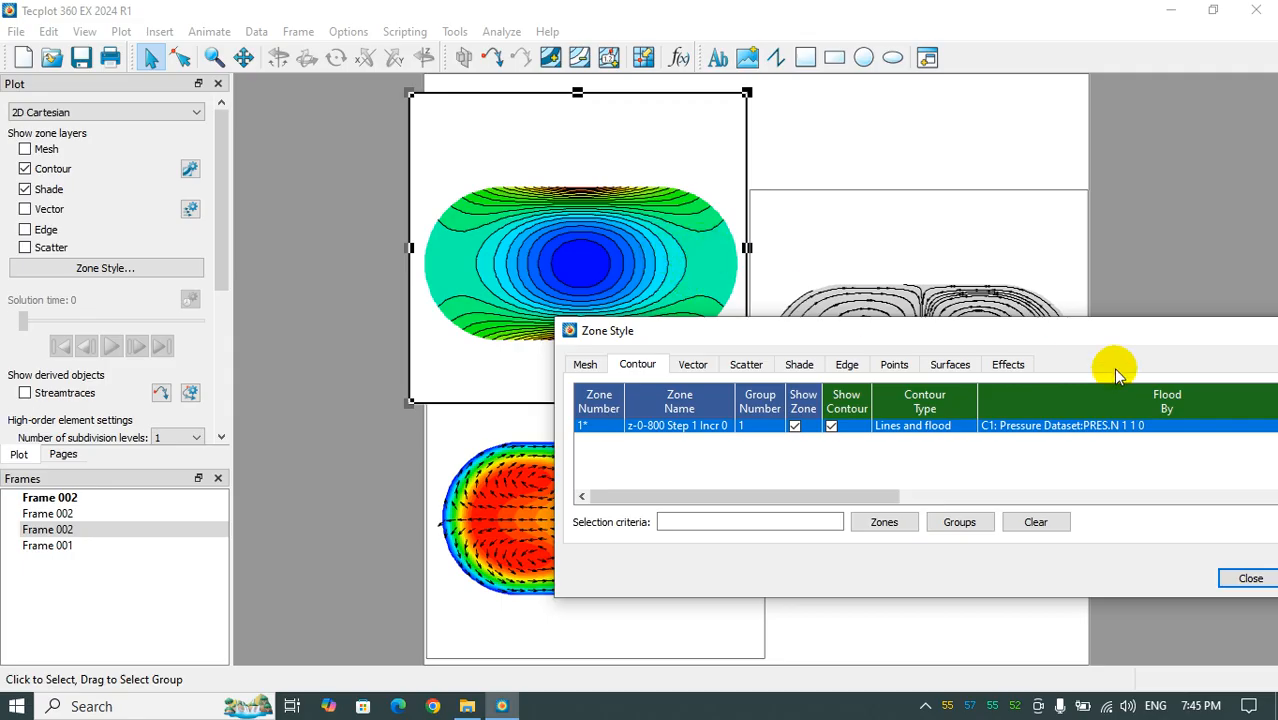
pyautogui.moveTo(1068, 334); pyautogui.dragTo(528, 369)
pyautogui.click(811, 367)
pyautogui.click(795, 134)
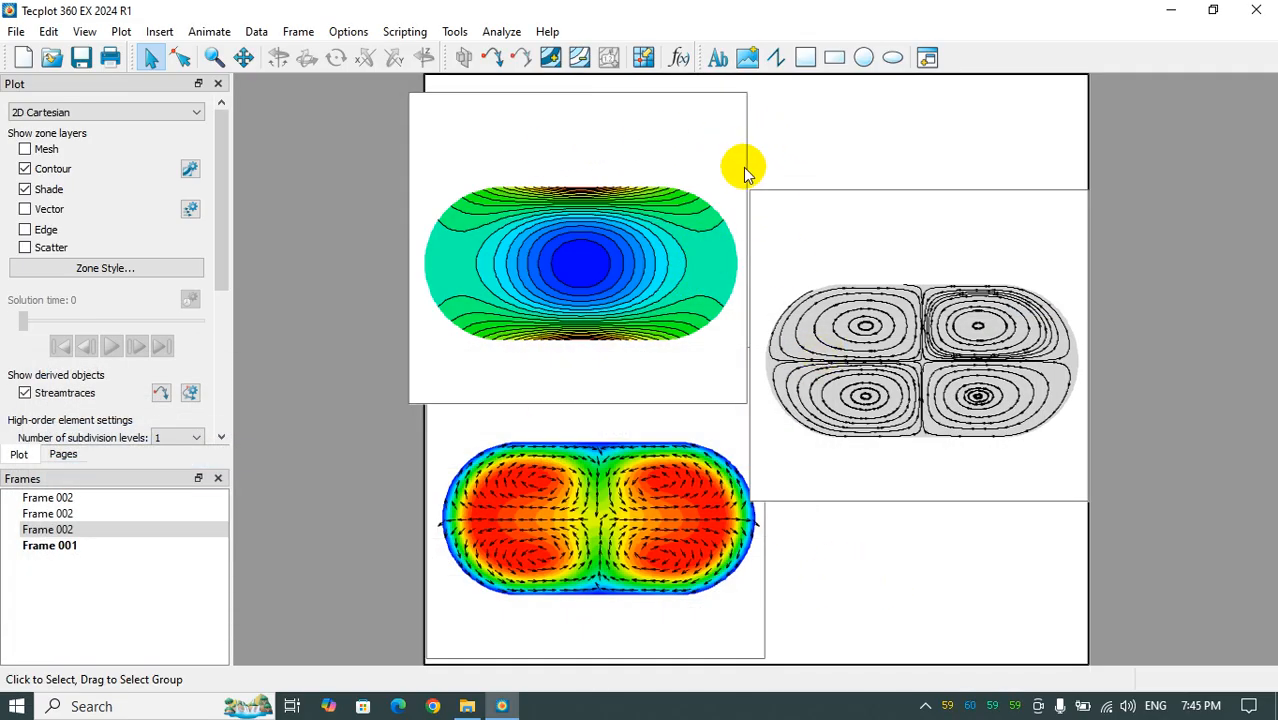
# - Show a vertical contour legend on the pressure plot and move it to the frame's left edge beside the contours
pyautogui.click(620, 130)
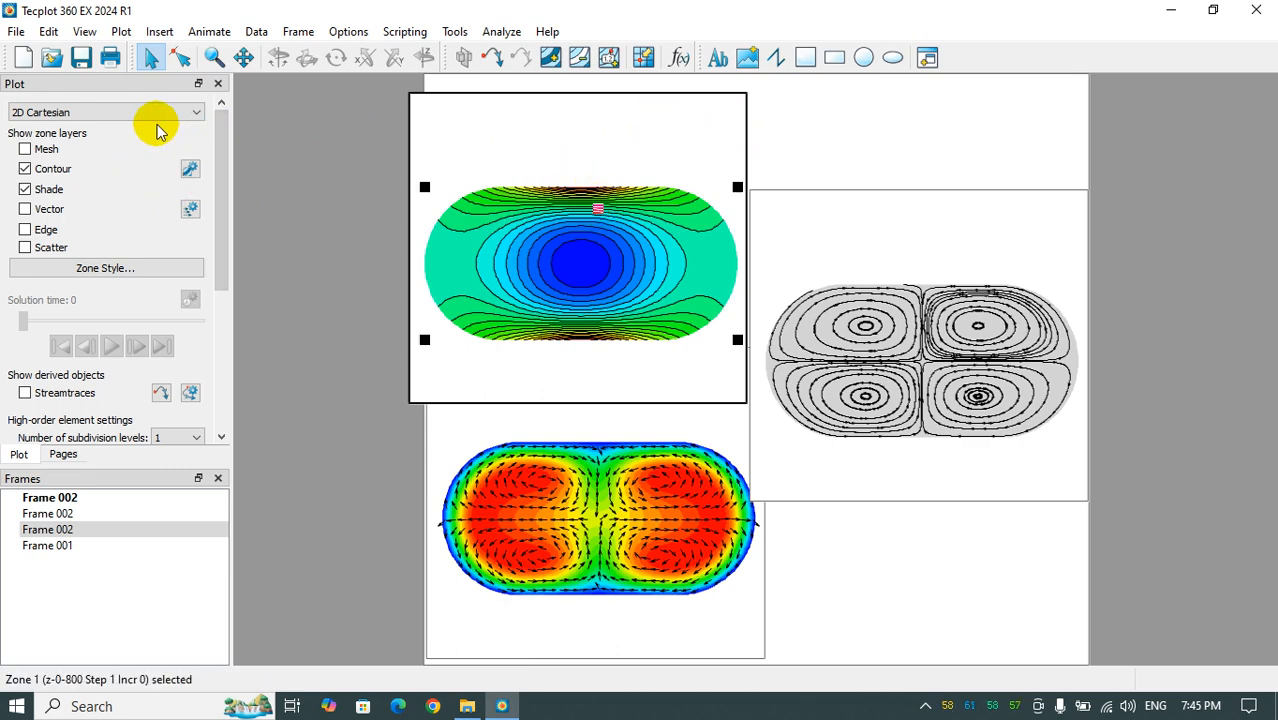
pyautogui.click(190, 168)
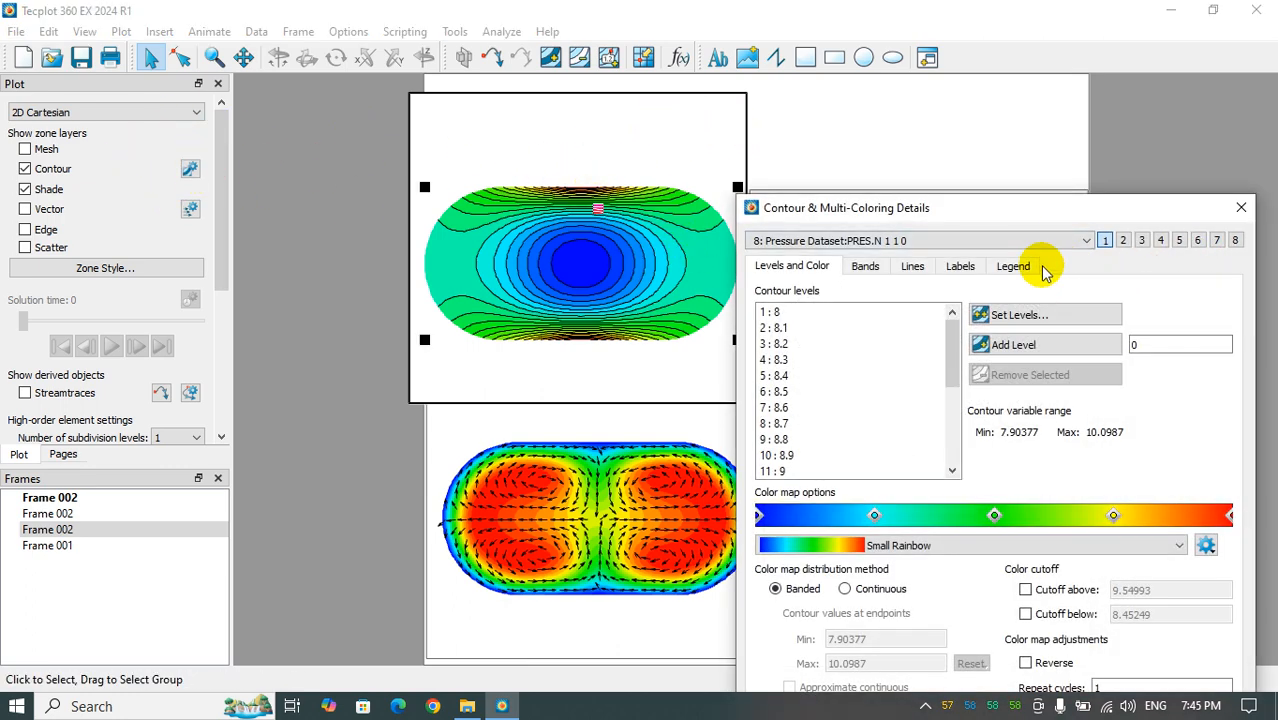
pyautogui.click(1013, 266)
pyautogui.click(761, 292)
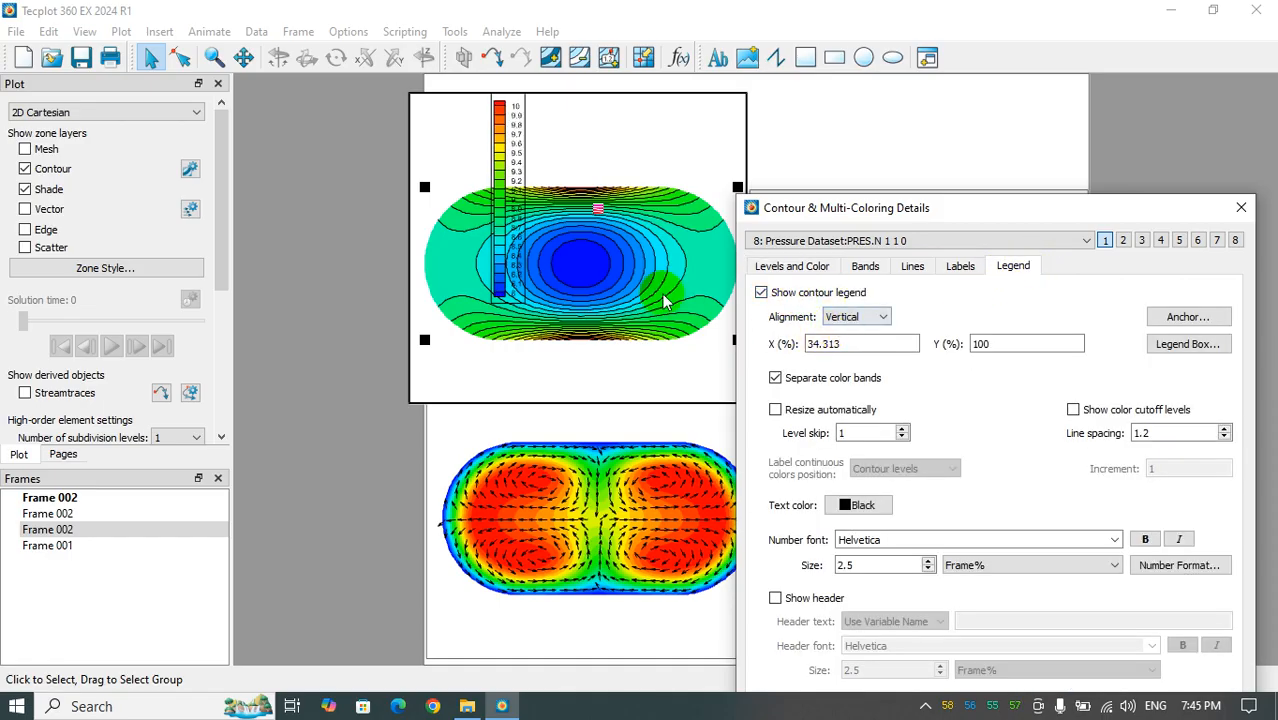
pyautogui.moveTo(498, 172); pyautogui.dragTo(420, 207)
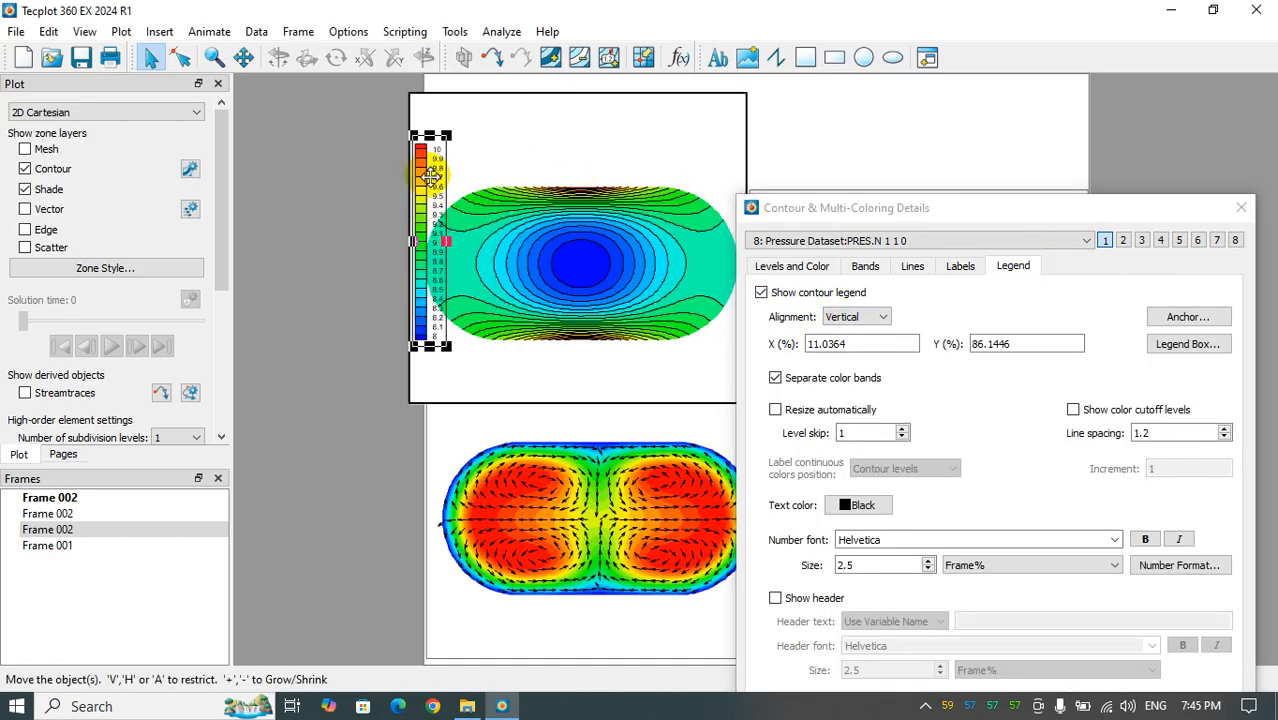
pyautogui.click(1241, 207)
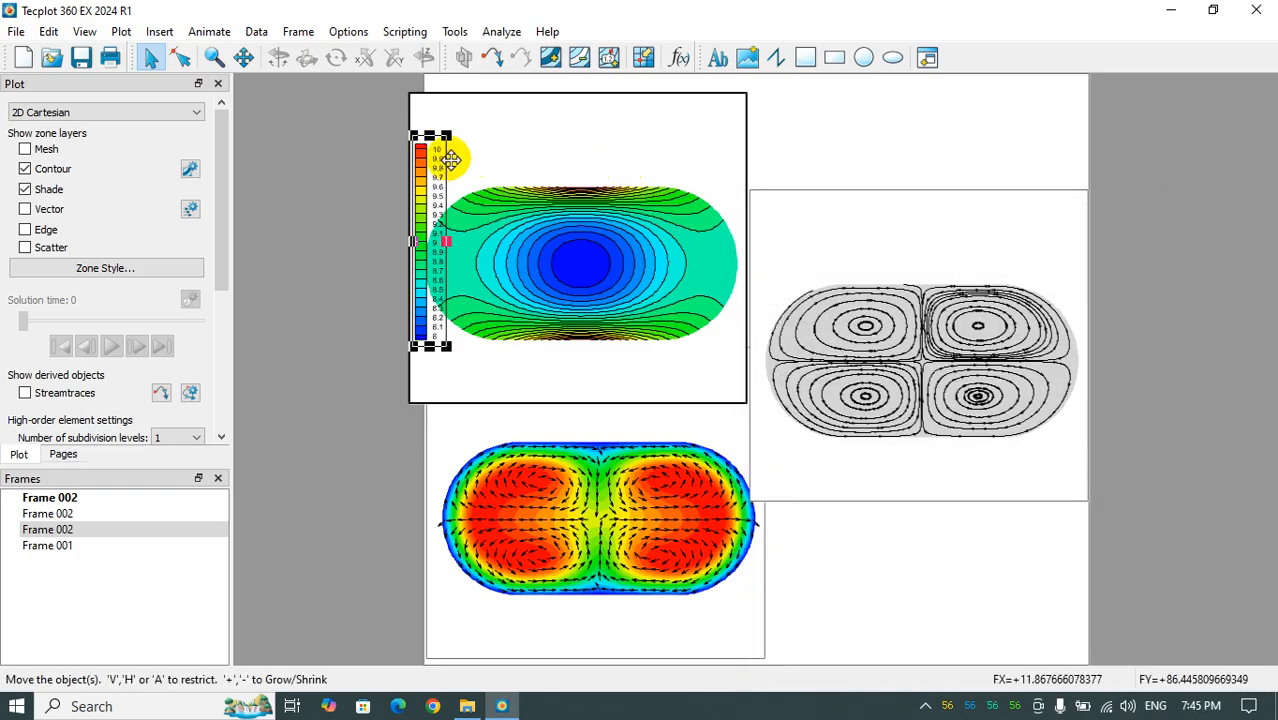
pyautogui.moveTo(451, 160); pyautogui.dragTo(456, 155)
pyautogui.click(190, 169)
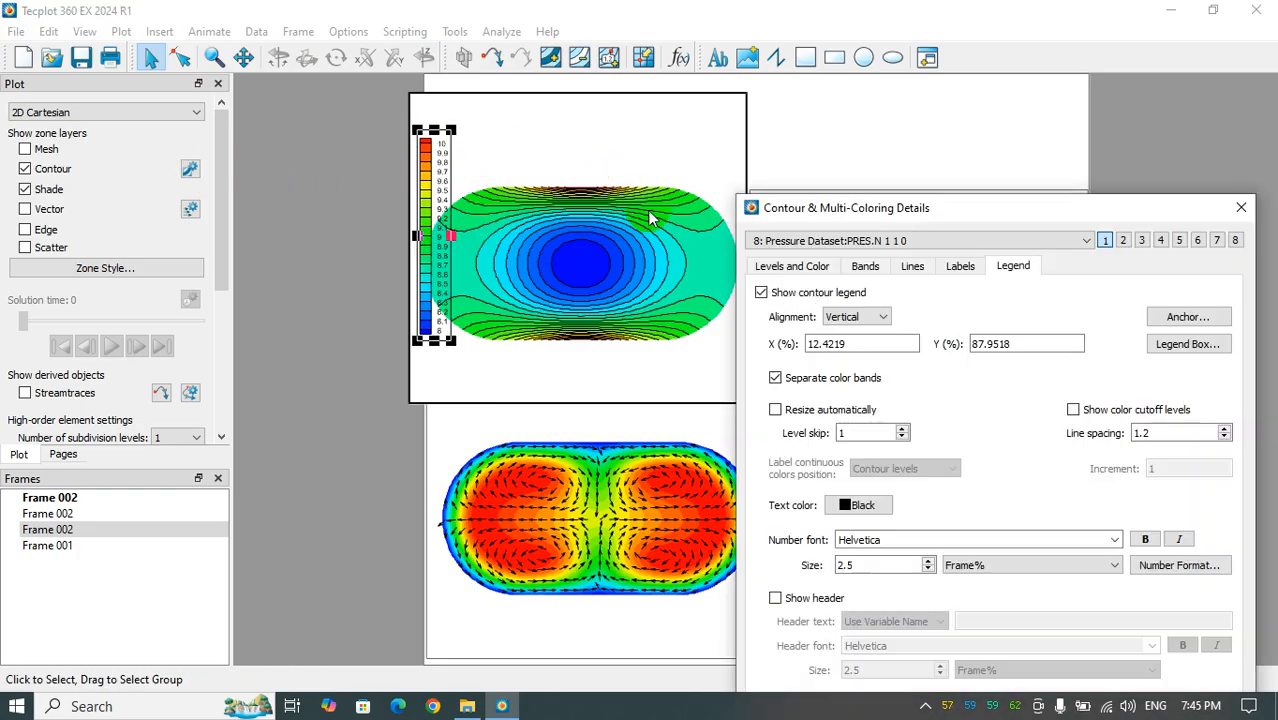
pyautogui.click(795, 268)
pyautogui.click(1241, 207)
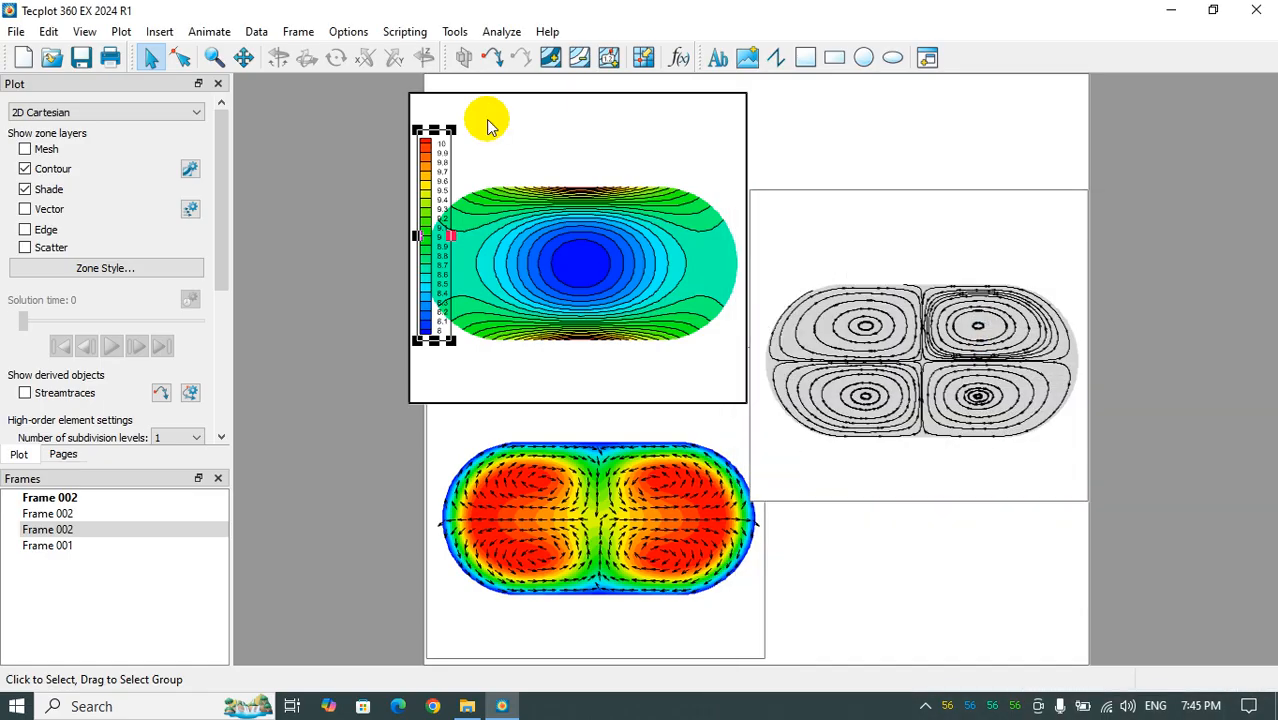
# - Add the 14-point text label "Preseure" to the pressure frame and position it just above the contour legend
pyautogui.click(488, 125)
pyautogui.click(718, 57)
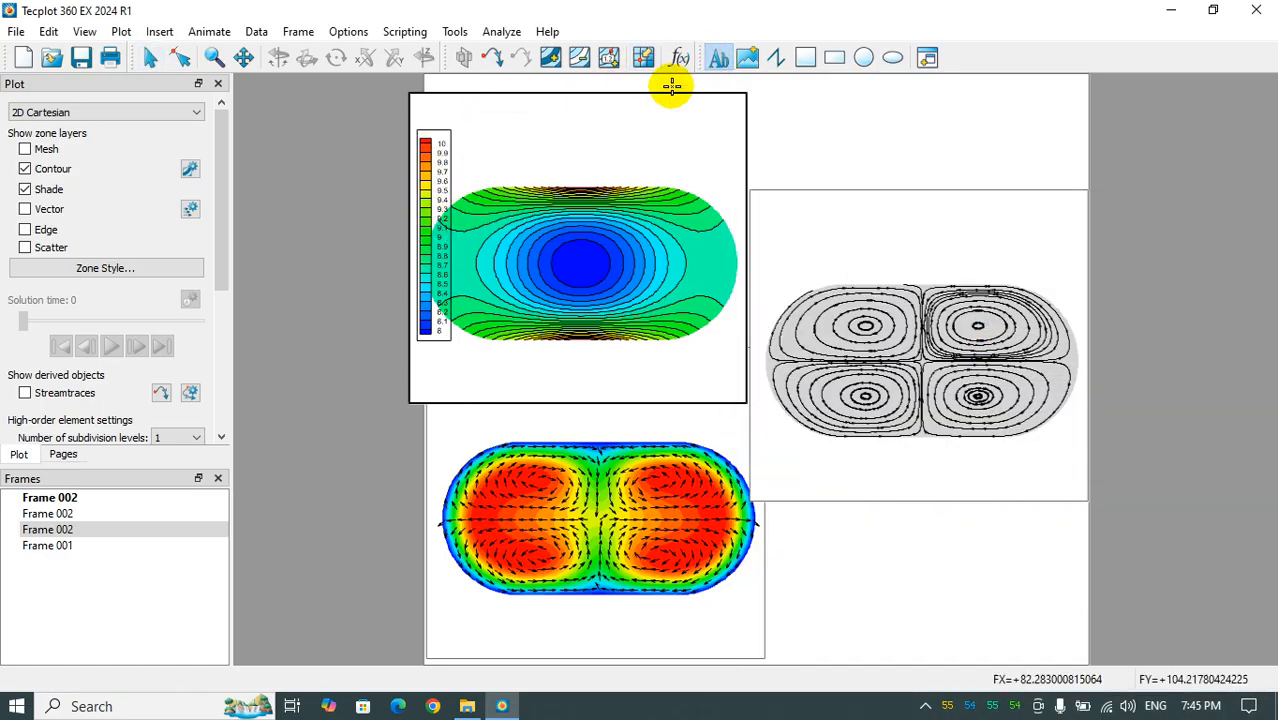
pyautogui.click(422, 107)
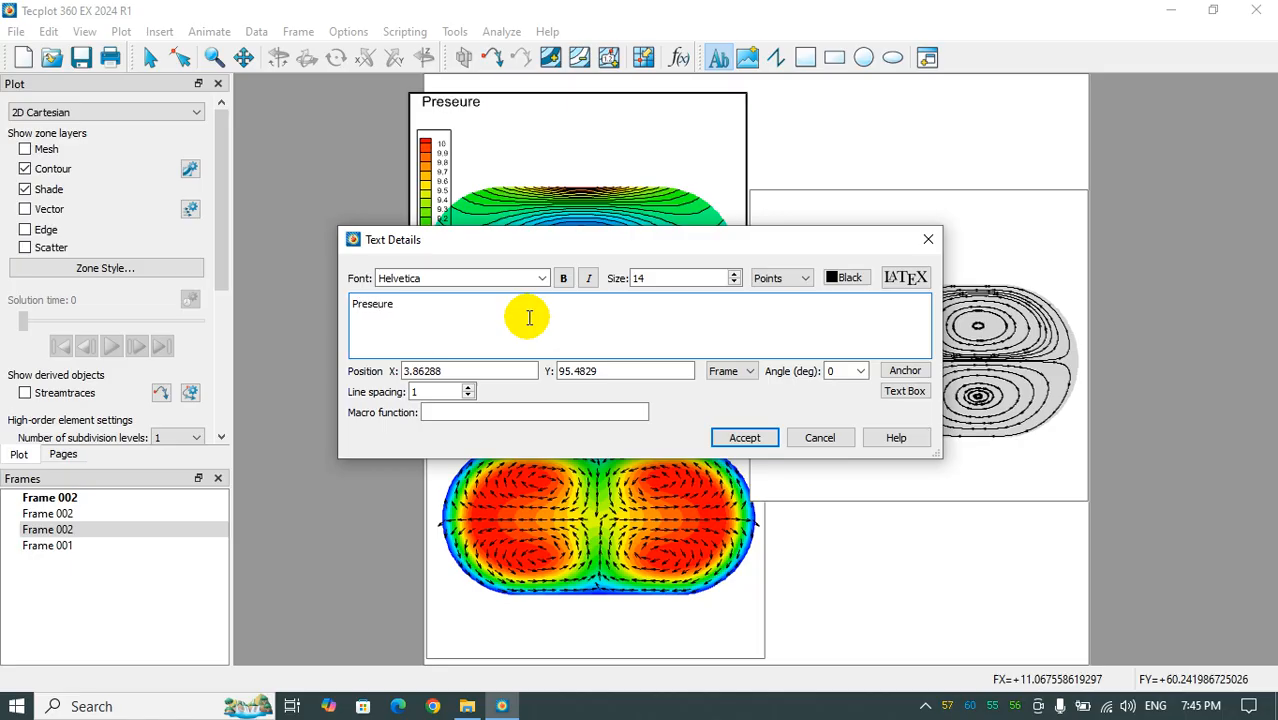
pyautogui.click(745, 437)
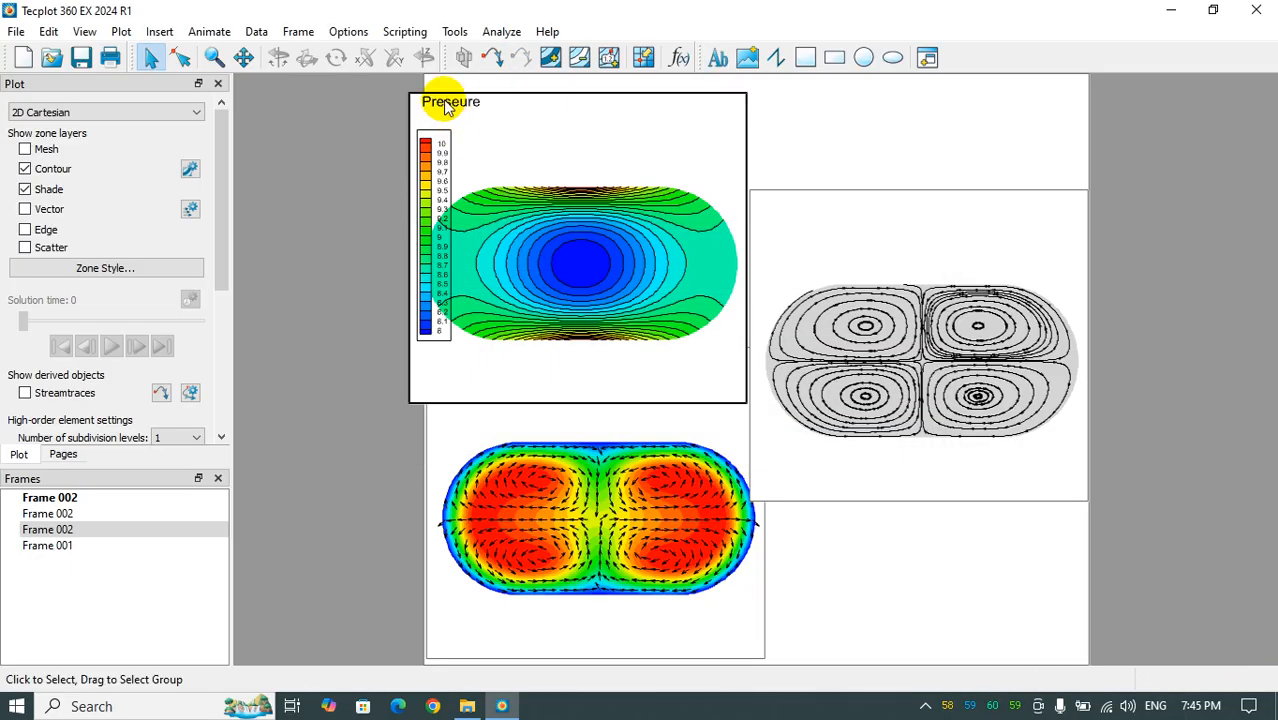
pyautogui.click(445, 103)
pyautogui.moveTo(445, 103); pyautogui.dragTo(456, 118)
pyautogui.click(605, 118)
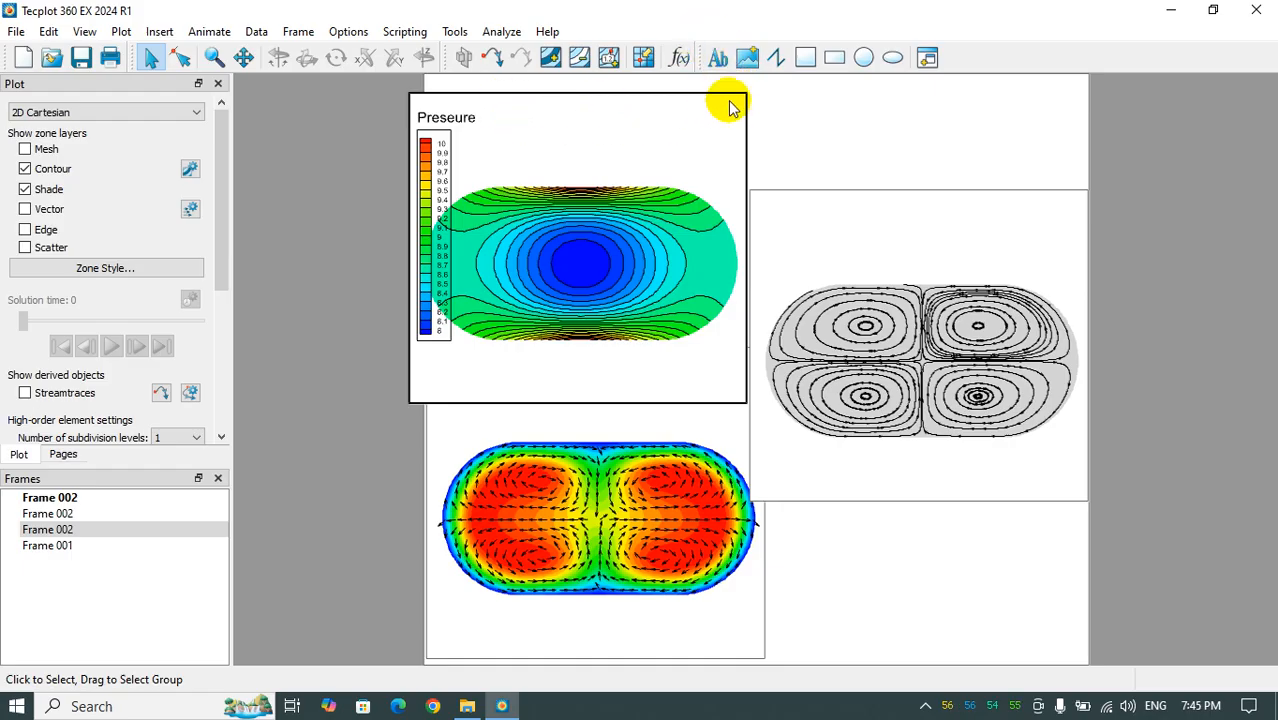
# - Bring the velocity vector frame to the front of the other frames
pyautogui.click(895, 593)
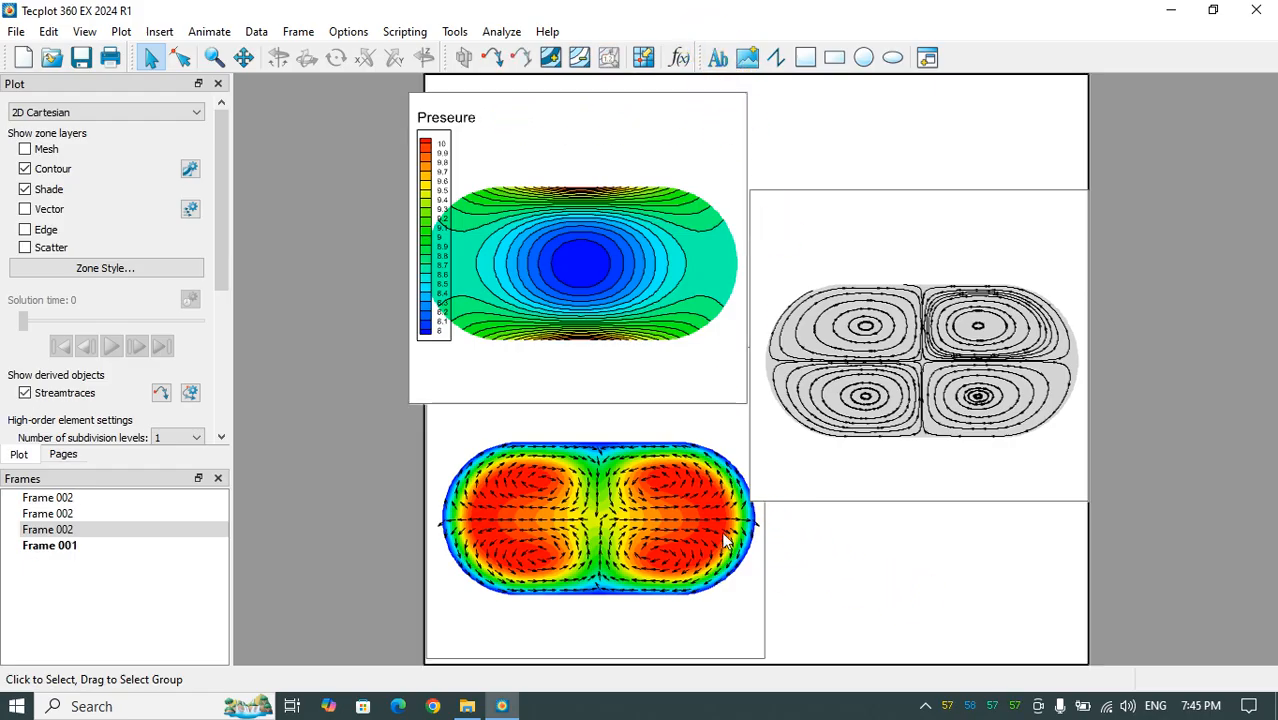
pyautogui.click(88, 550)
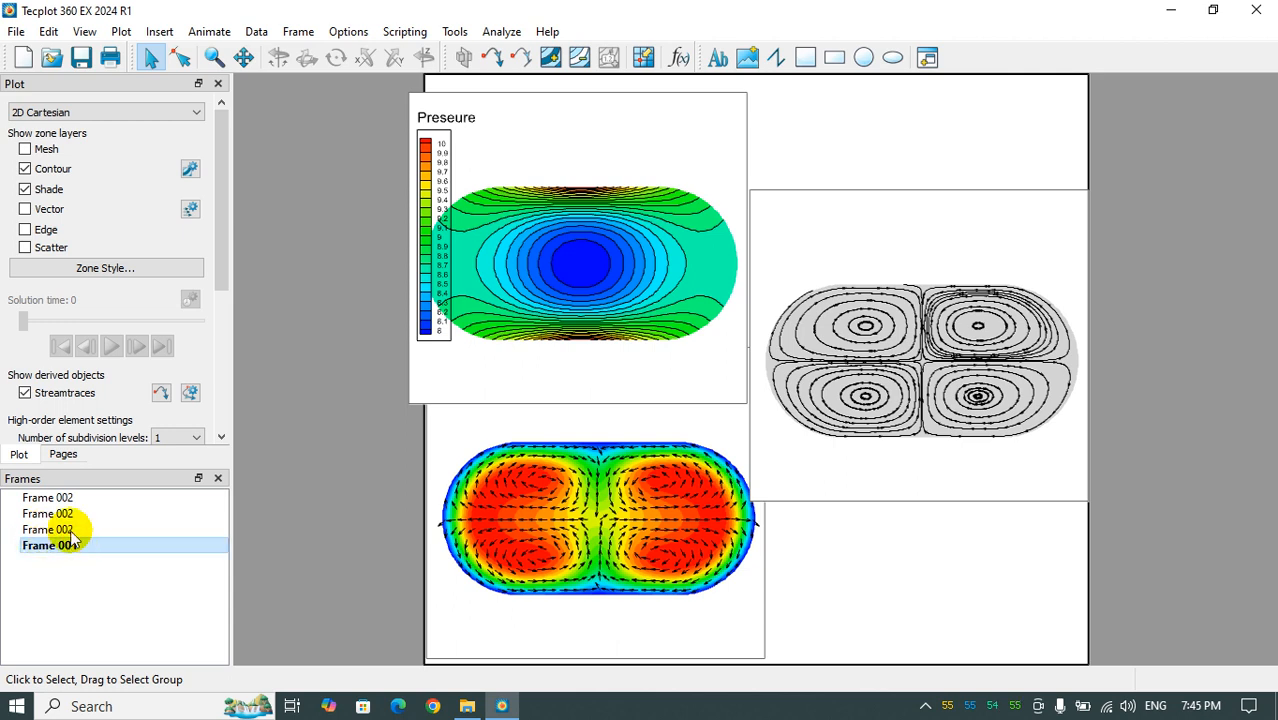
pyautogui.click(72, 530)
pyautogui.rightClick(70, 533)
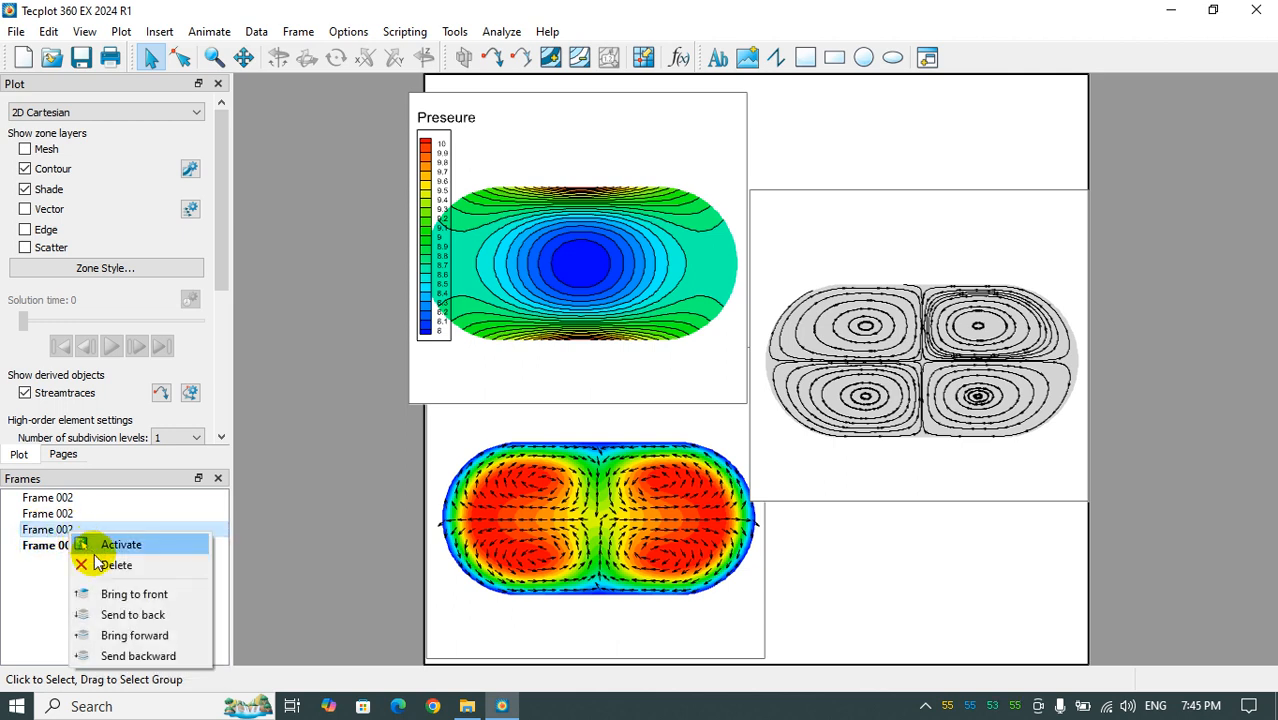
pyautogui.click(134, 594)
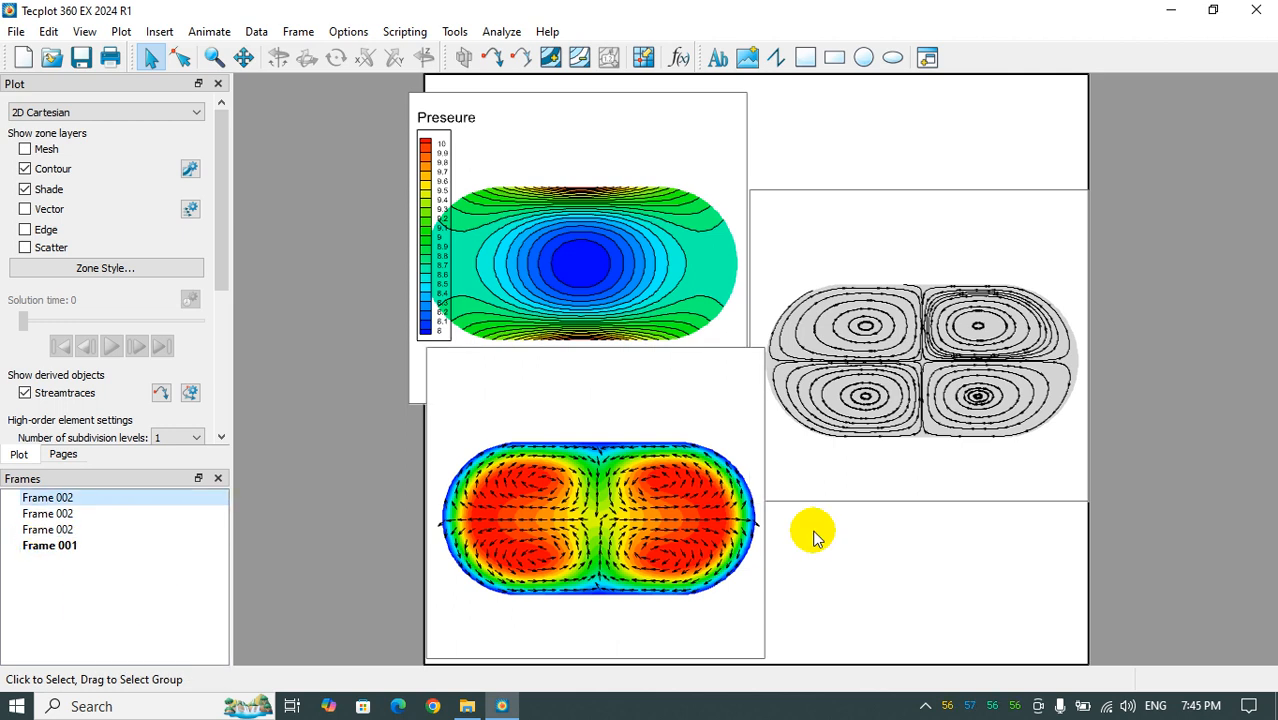
# - Align the pressure frame with the velocity vector frame below it and move the streamtrace frame slightly down and right, clear of both
pyautogui.click(747, 134)
pyautogui.moveTo(747, 134); pyautogui.dragTo(765, 121)
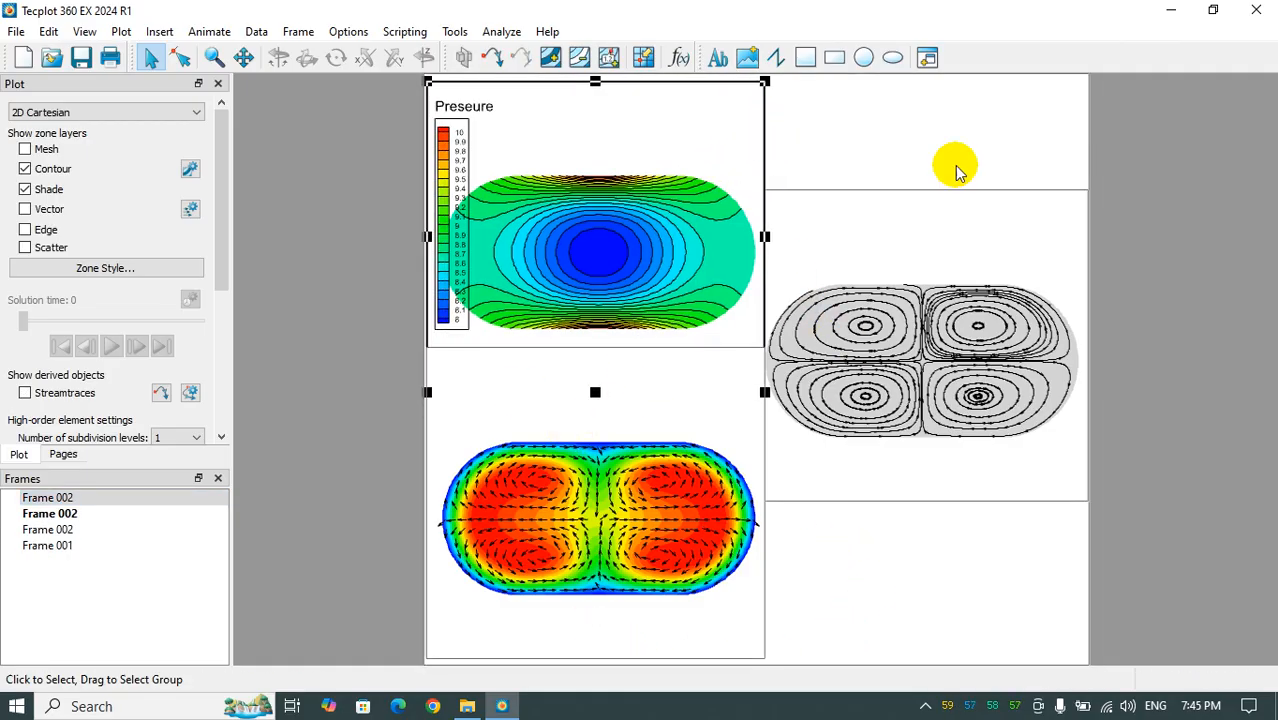
pyautogui.moveTo(941, 197); pyautogui.dragTo(986, 242)
pyautogui.click(921, 619)
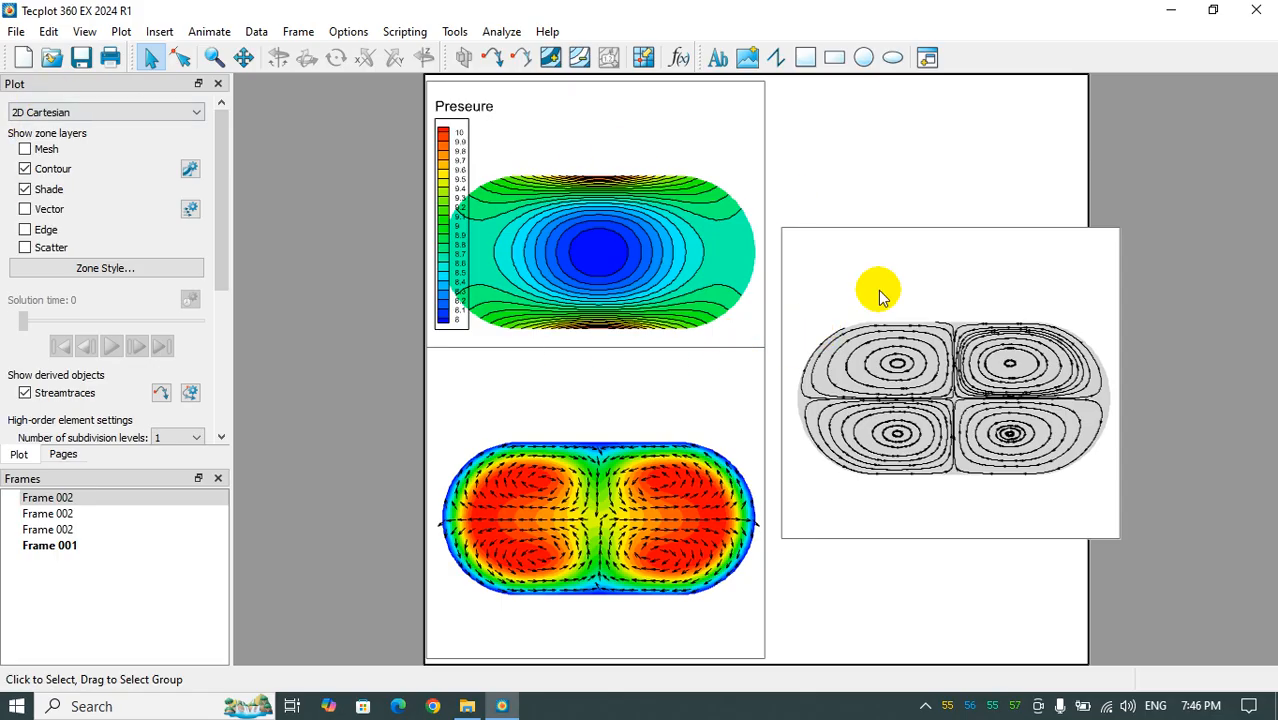
# - Save the layout as packaged data named plot.lpk in the Velocity vector plotting folder
pyautogui.click(16, 30)
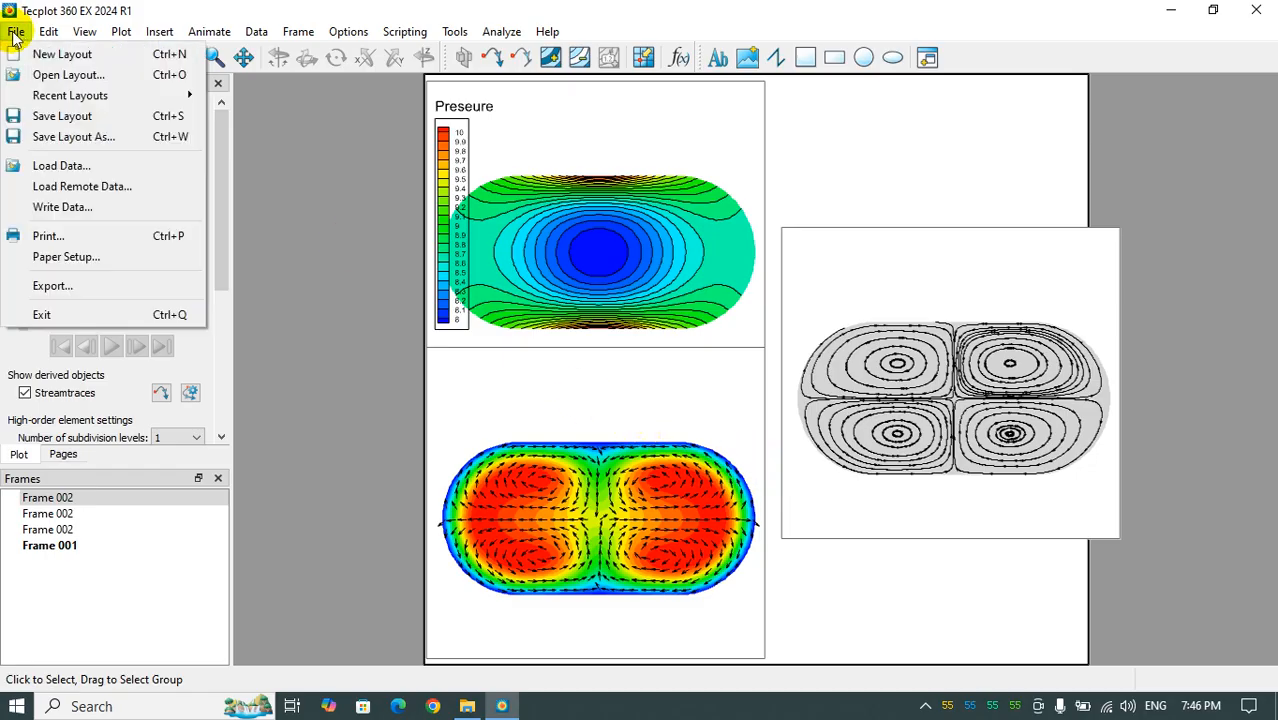
pyautogui.click(58, 140)
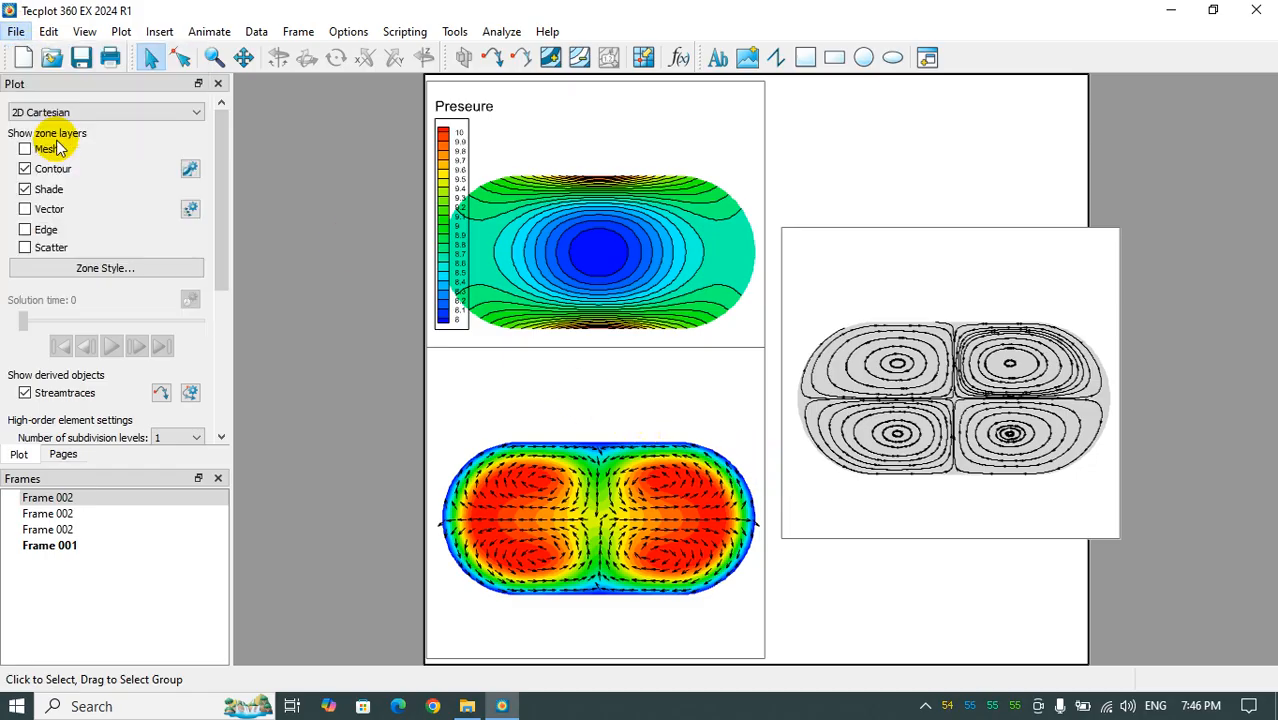
pyautogui.click(421, 545)
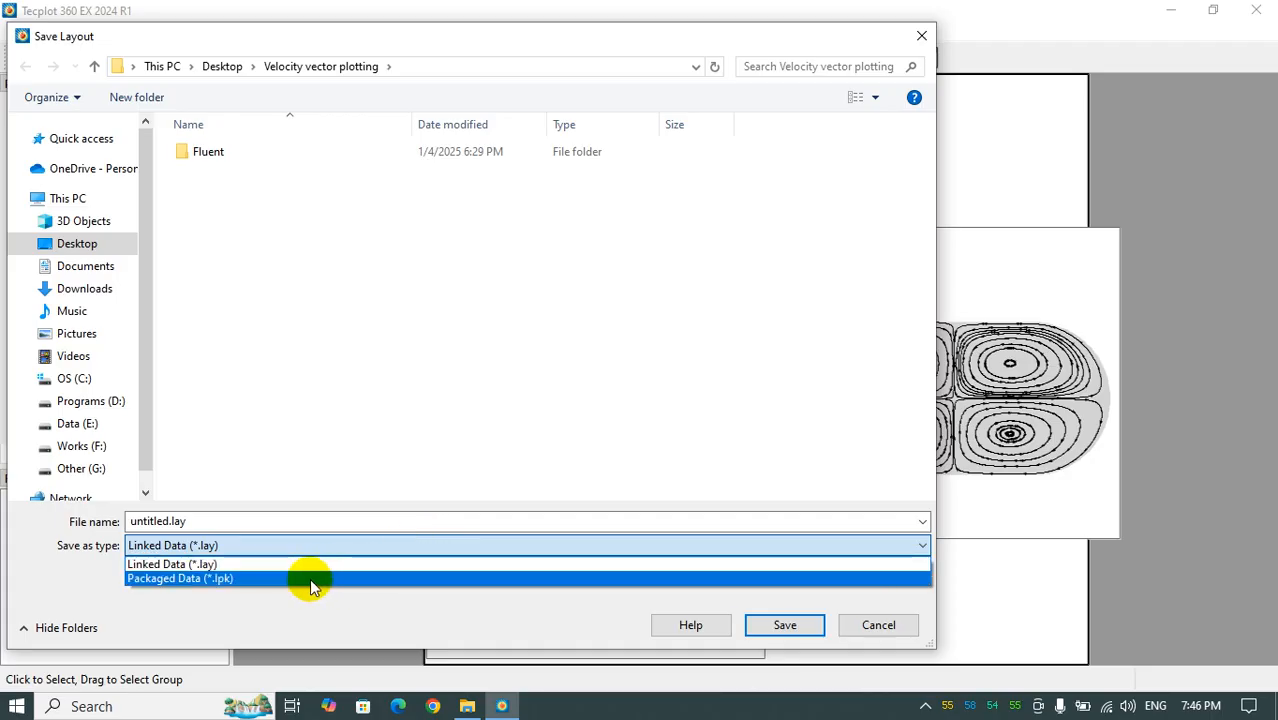
pyautogui.click(219, 582)
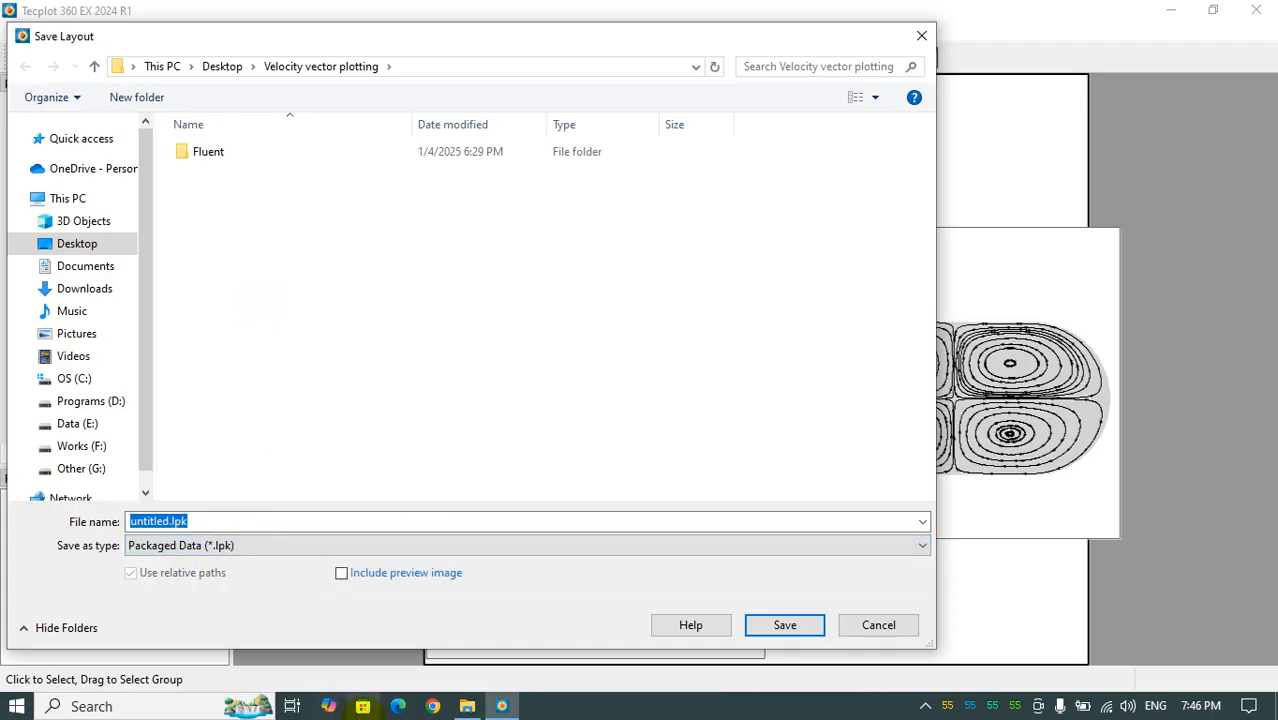
pyautogui.click(467, 706)
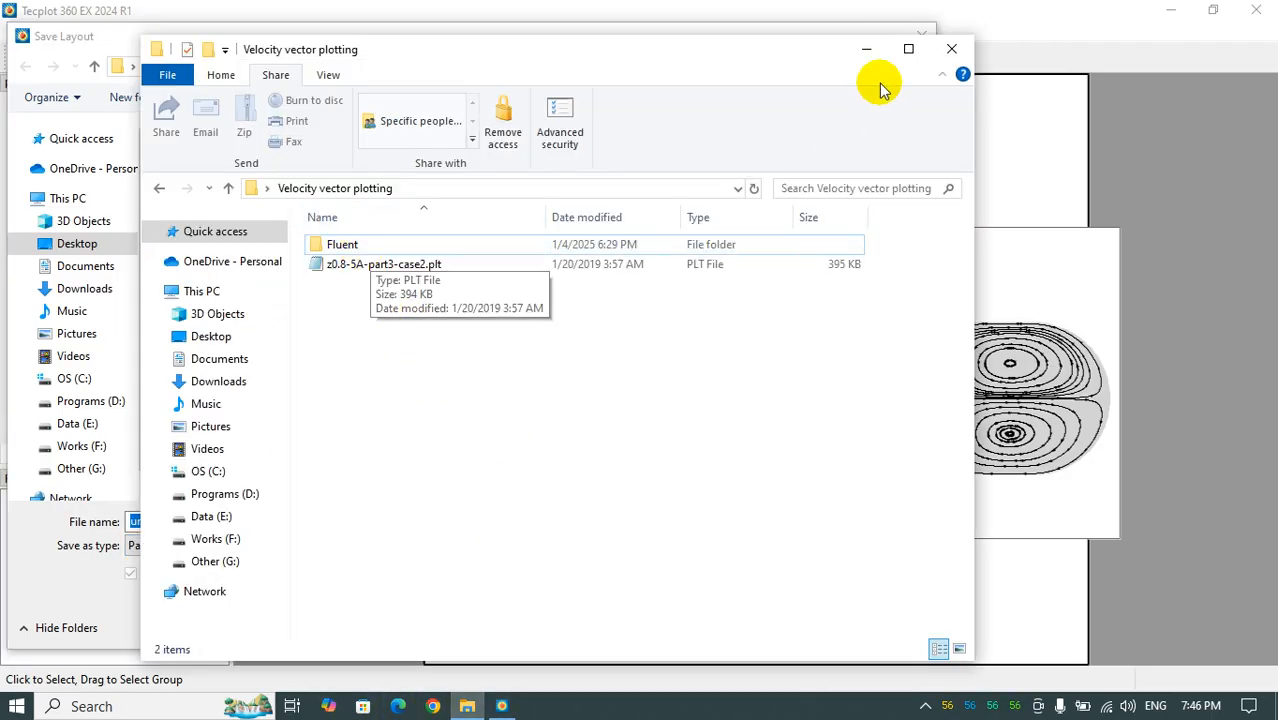
pyautogui.click(866, 49)
pyautogui.click(169, 521)
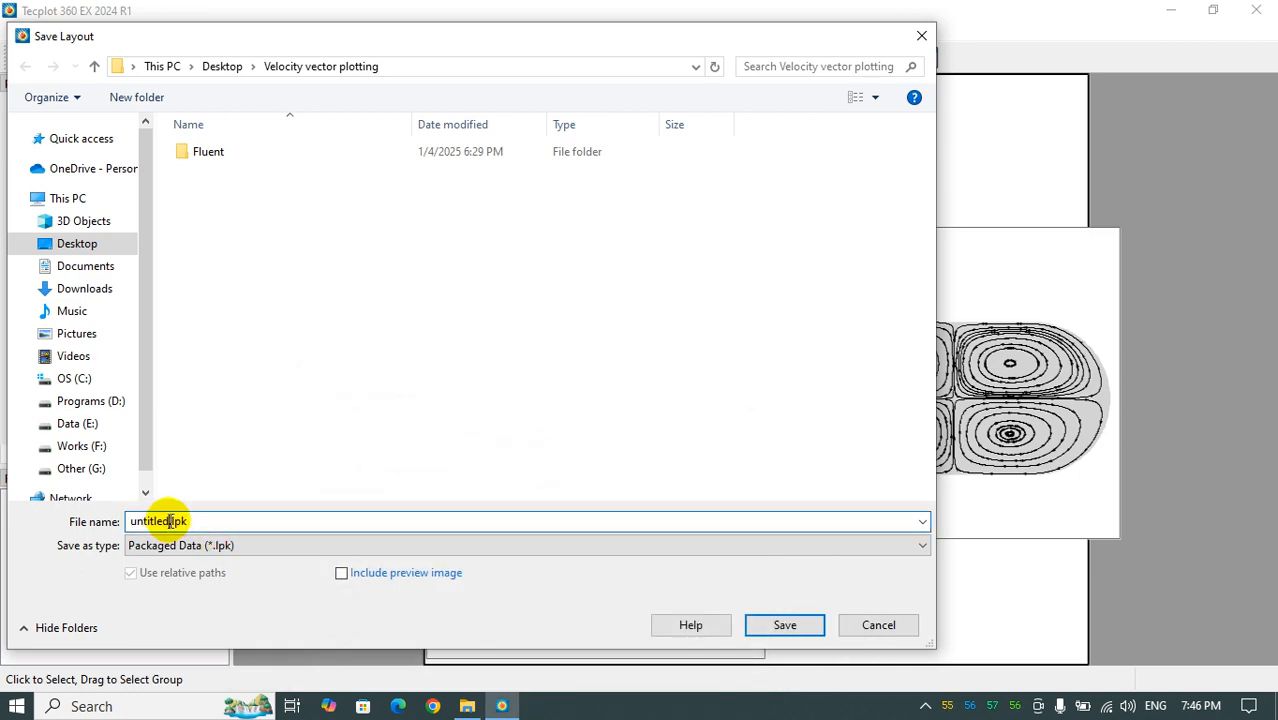
pyautogui.doubleClick(169, 521)
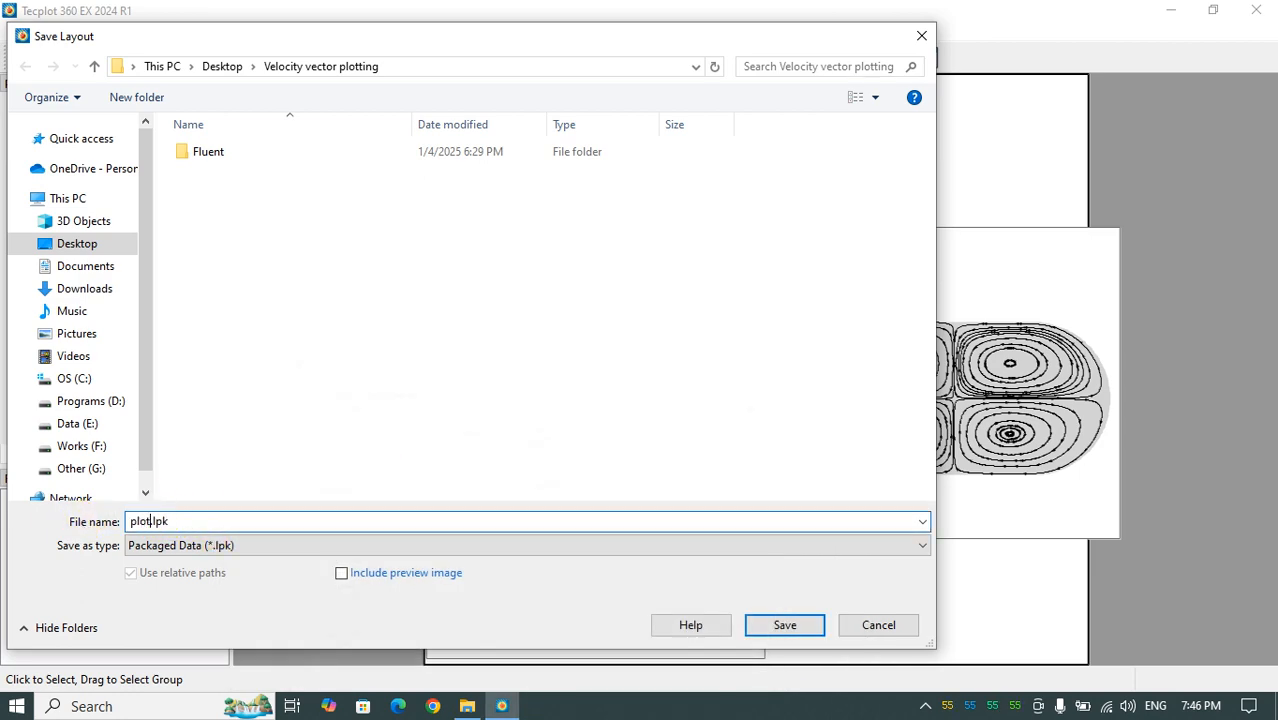
pyautogui.click(785, 625)
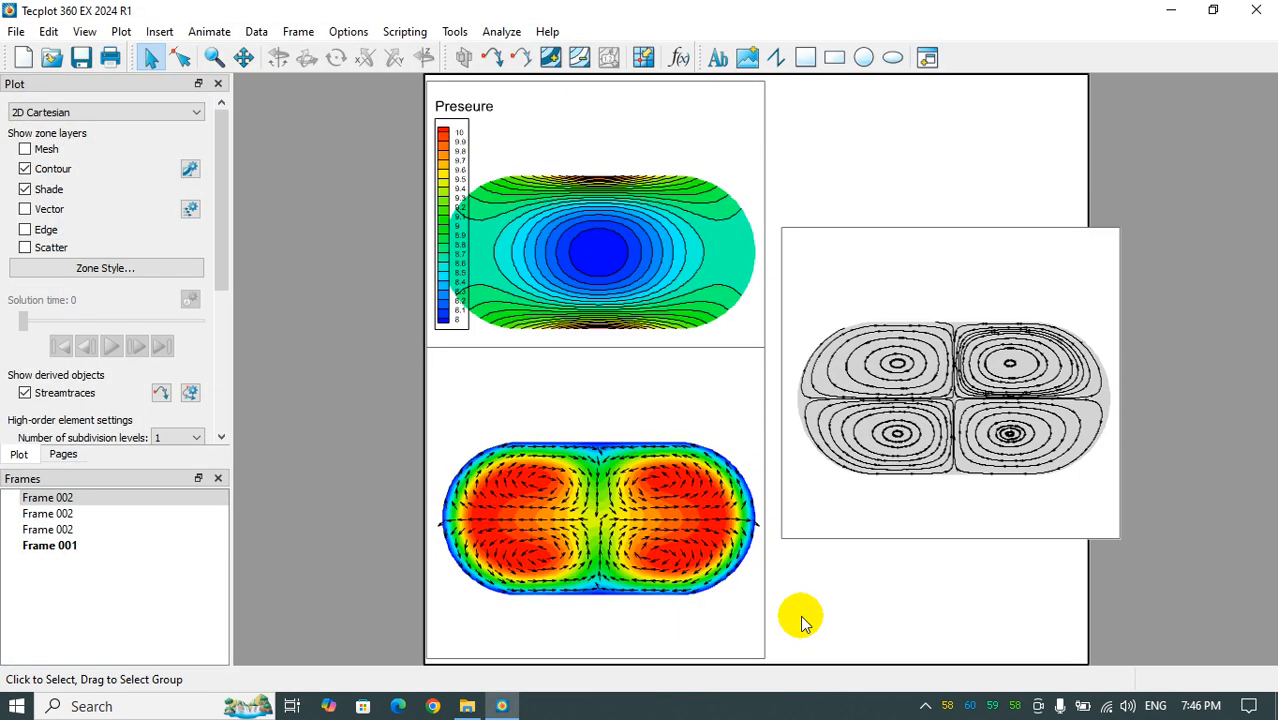